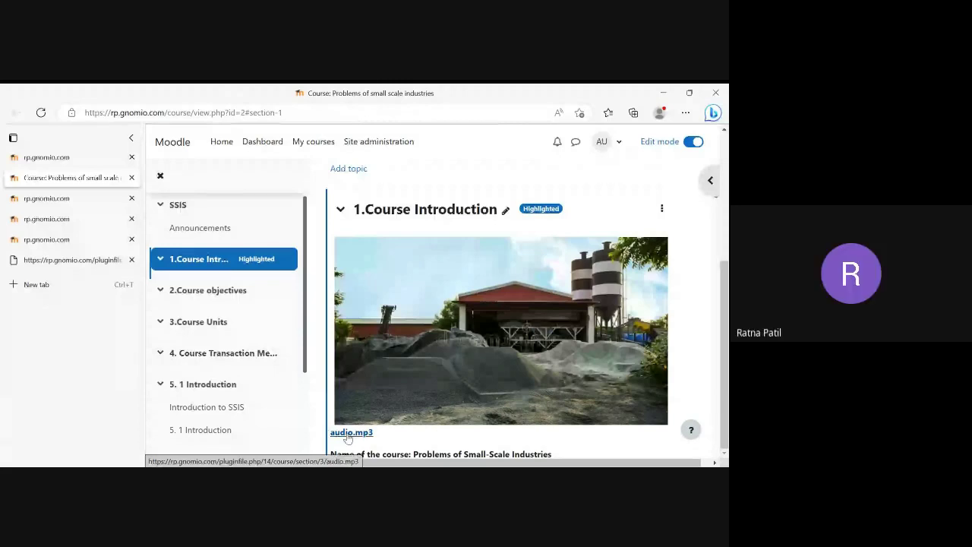
- Play the audio.mp3 recording from the Course Introduction section, then mute its sound
click(349, 434)
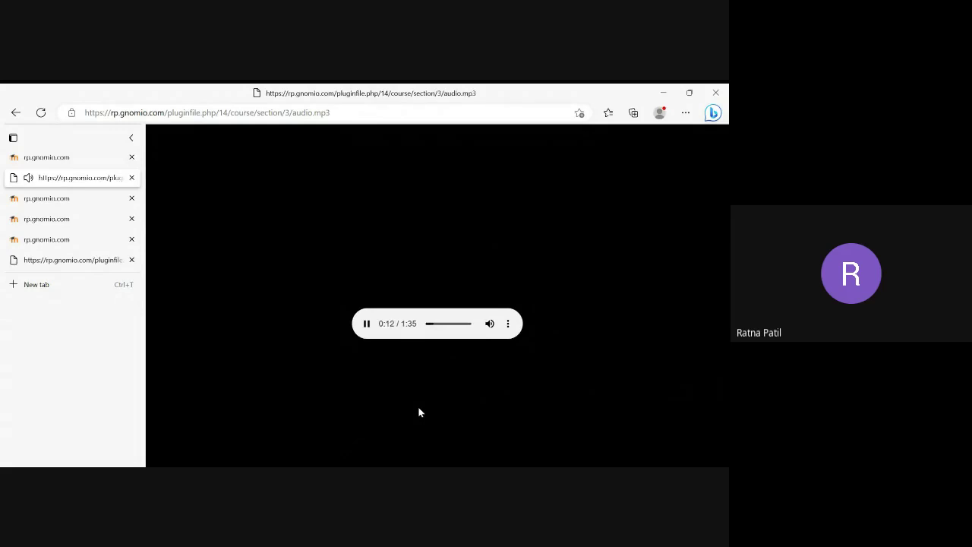
click(685, 113)
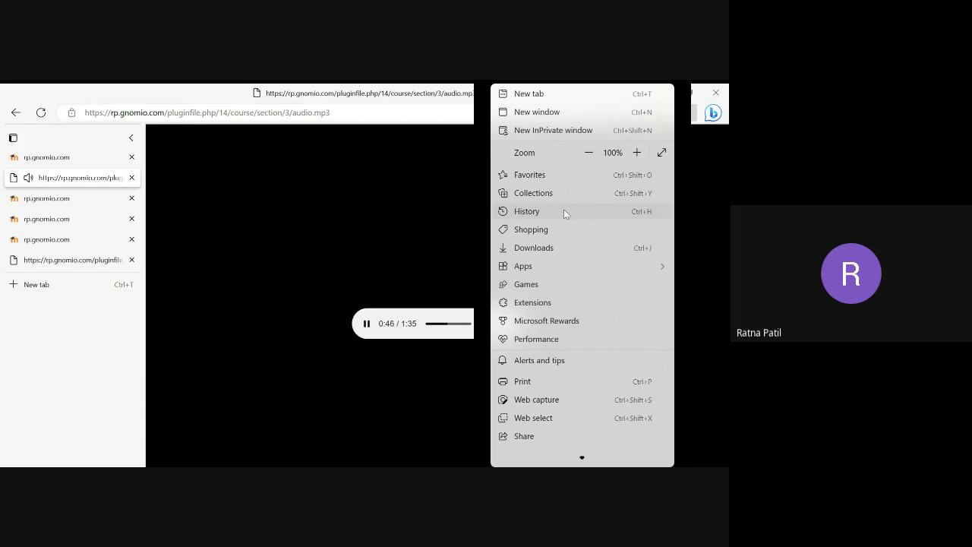
click(480, 327)
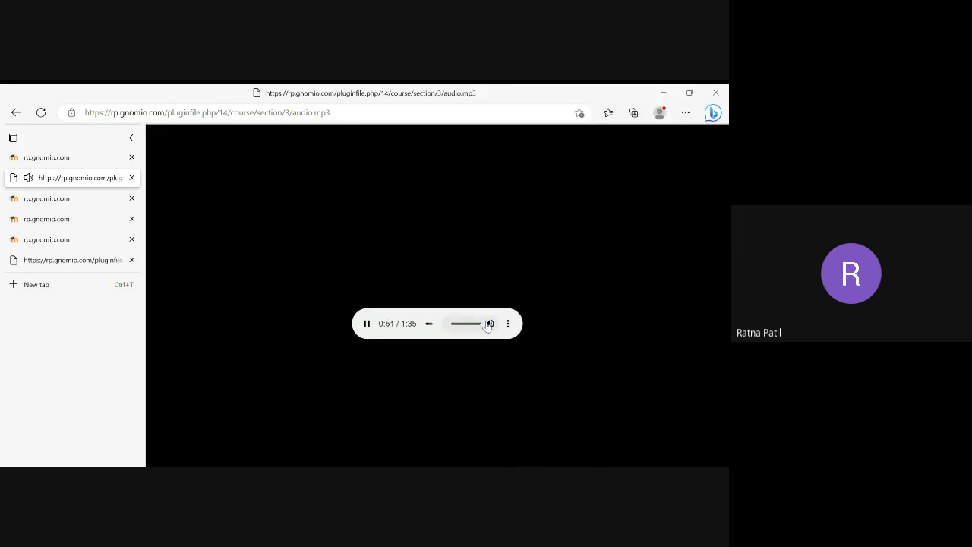
click(489, 325)
- Reopen the "Course: Problems of small scale industries" page from the browsing history
click(686, 113)
click(544, 239)
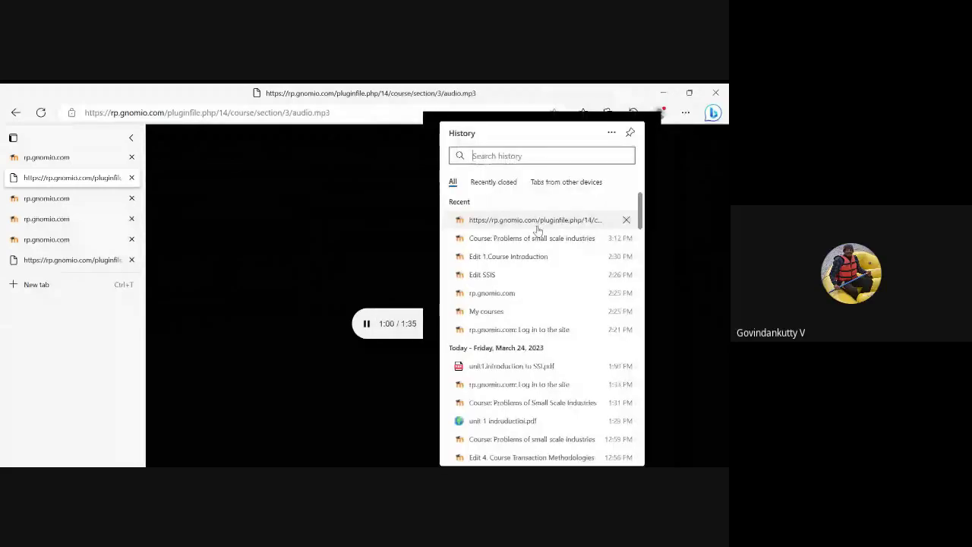
click(531, 237)
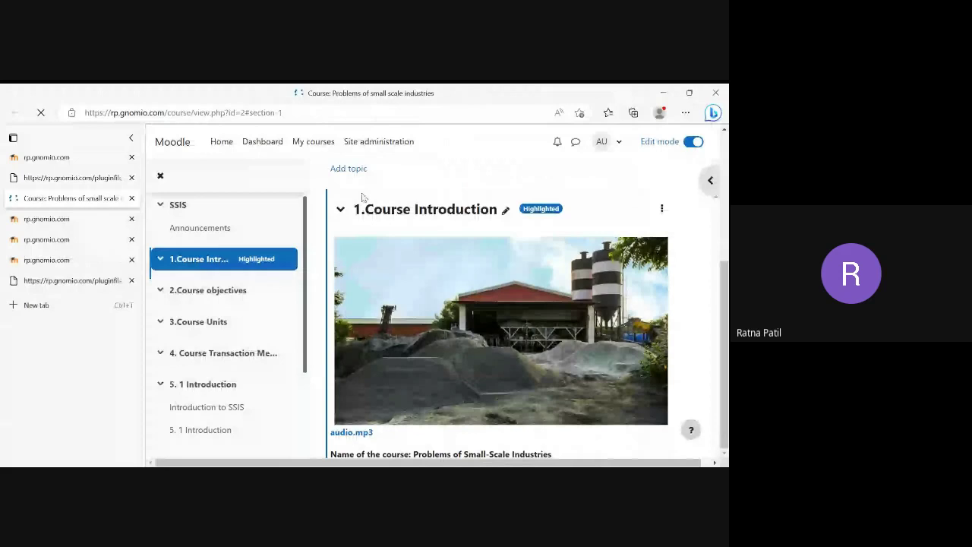
- Review the Course objectives, Course Units and Course Transaction Methodologies sections, including the Bing video search link
click(238, 295)
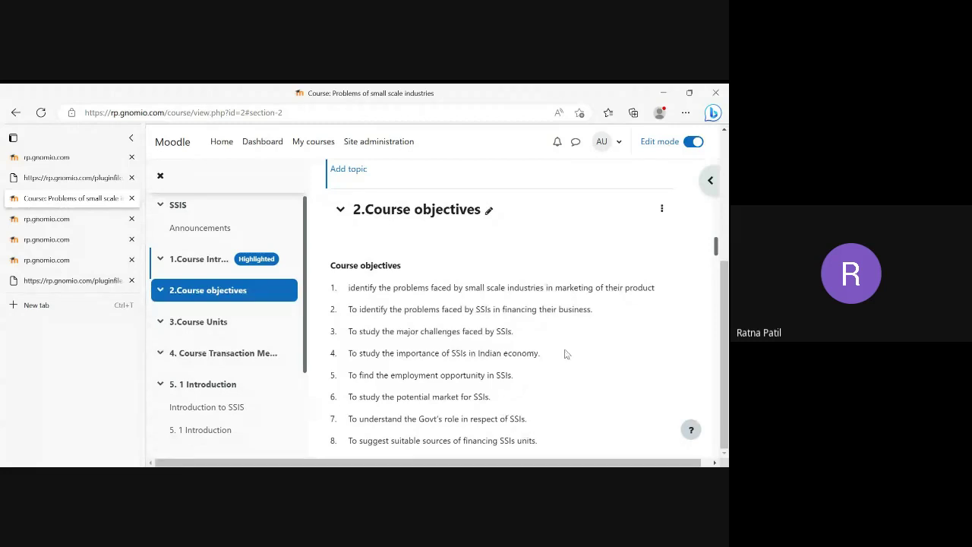
click(198, 322)
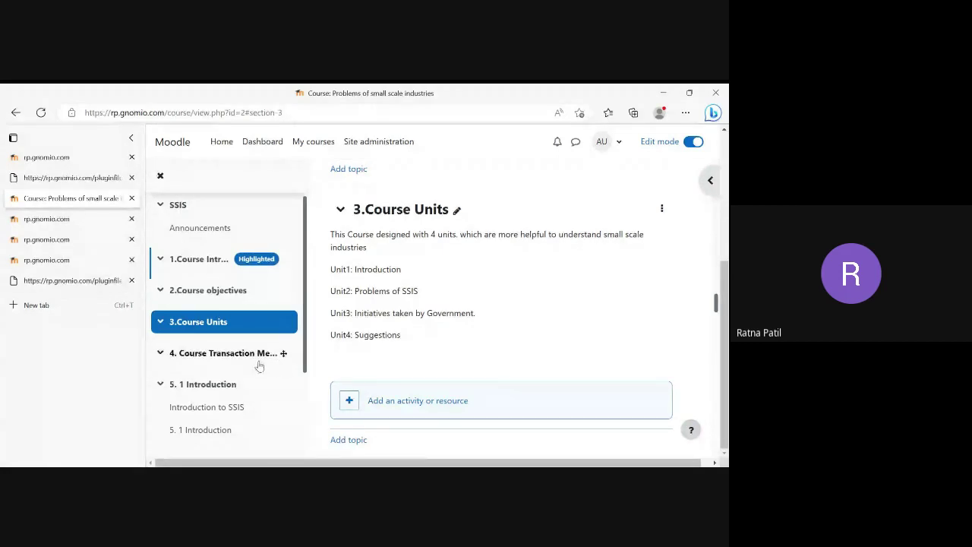
click(228, 353)
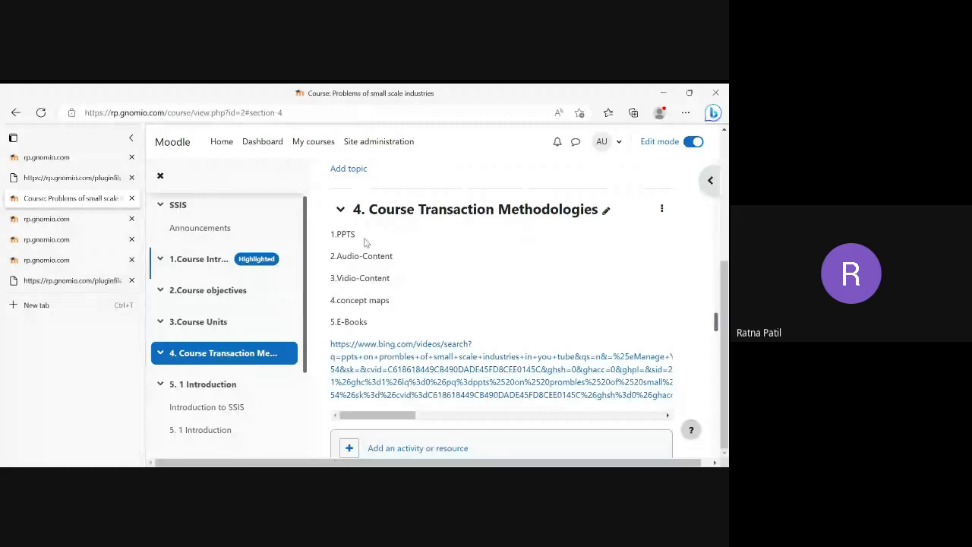
click(369, 356)
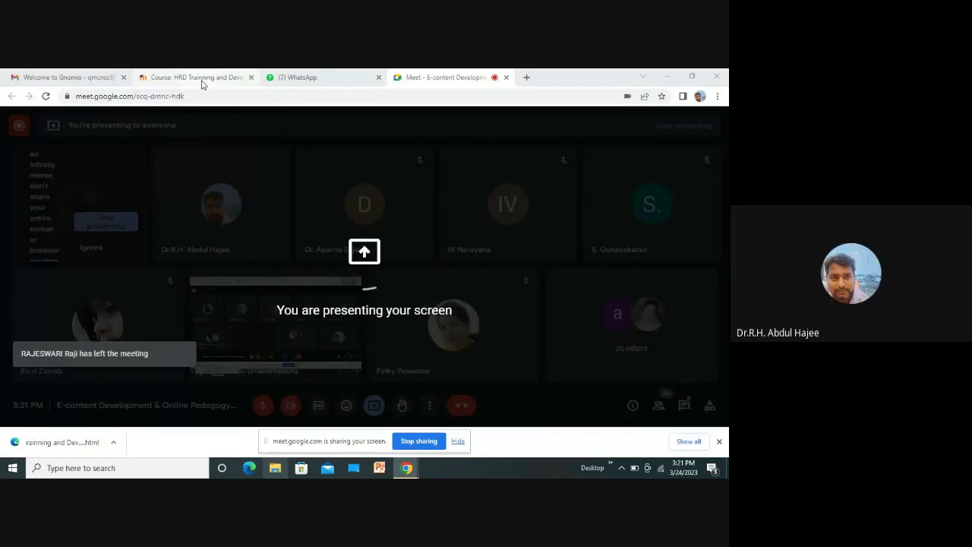
- Switch to the HRD training course page and examine its introduction videos, Training and Development concept map and Importance of Training list
click(202, 85)
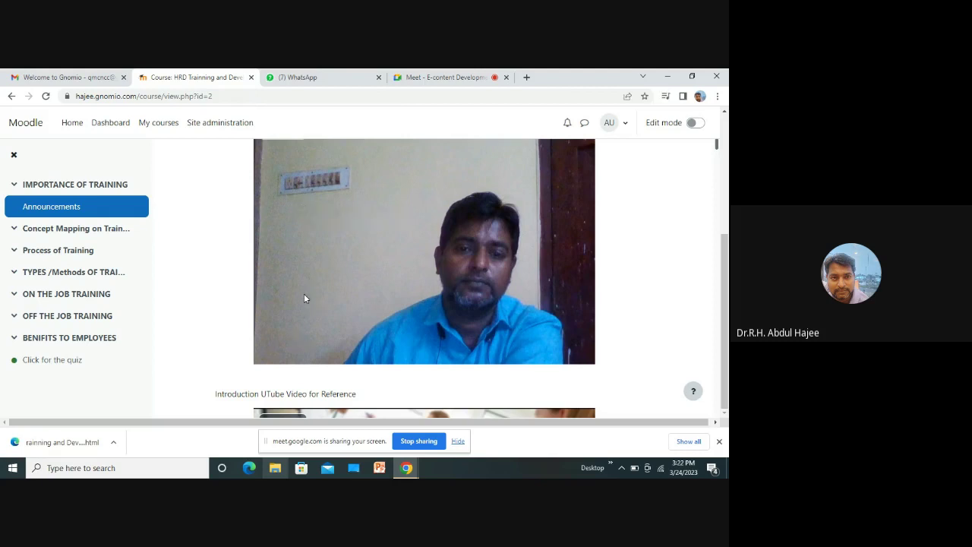
scroll(320, 322, down, 1)
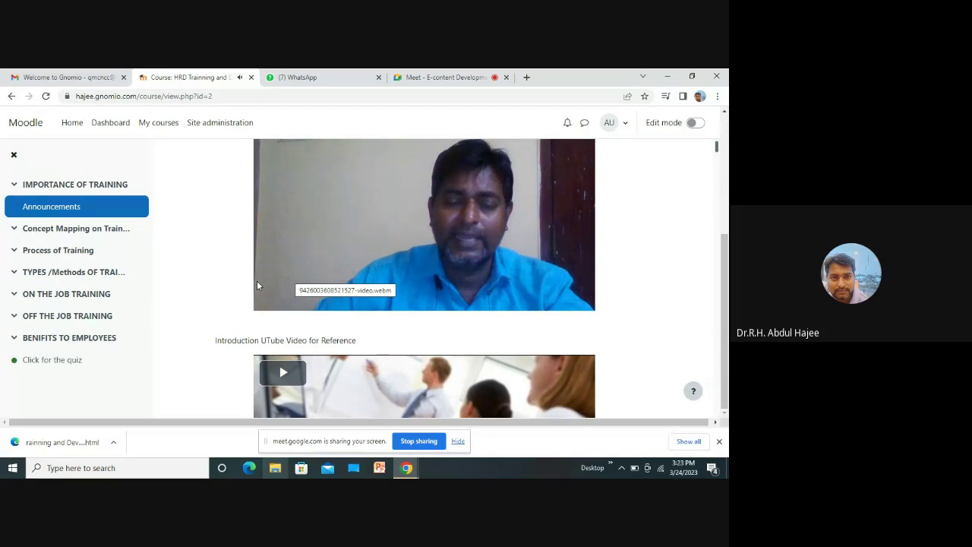
mouse_move(256, 285)
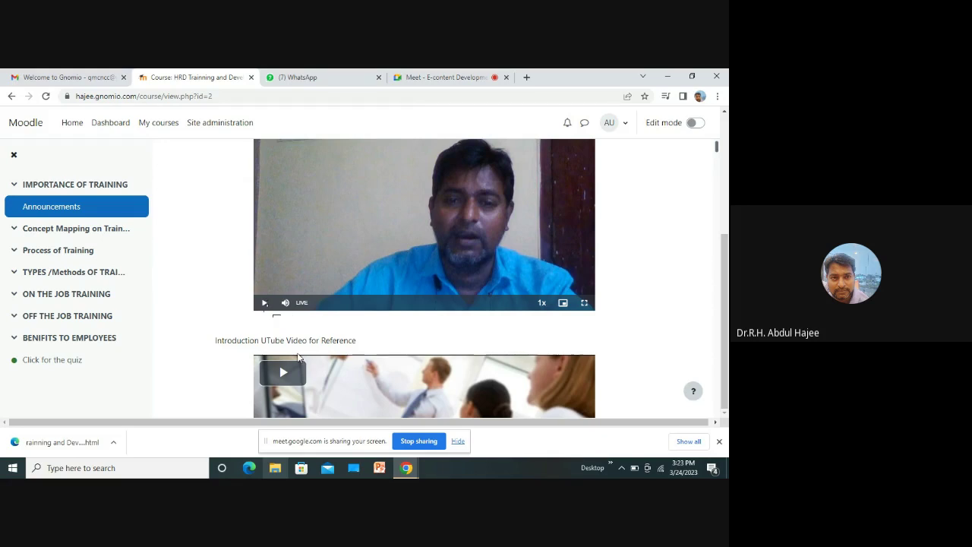
scroll(297, 353, down, 1)
scroll(297, 354, down, 2)
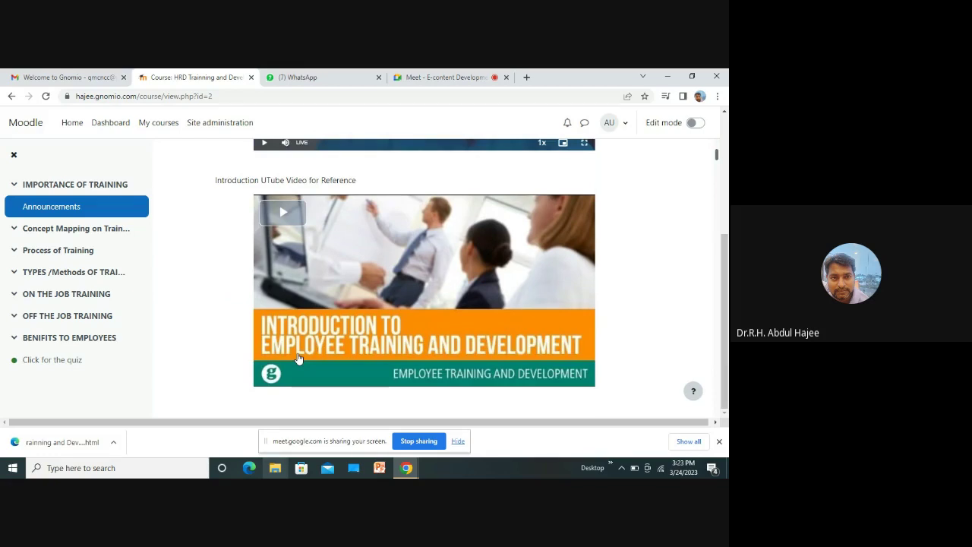
scroll(297, 359, down, 4)
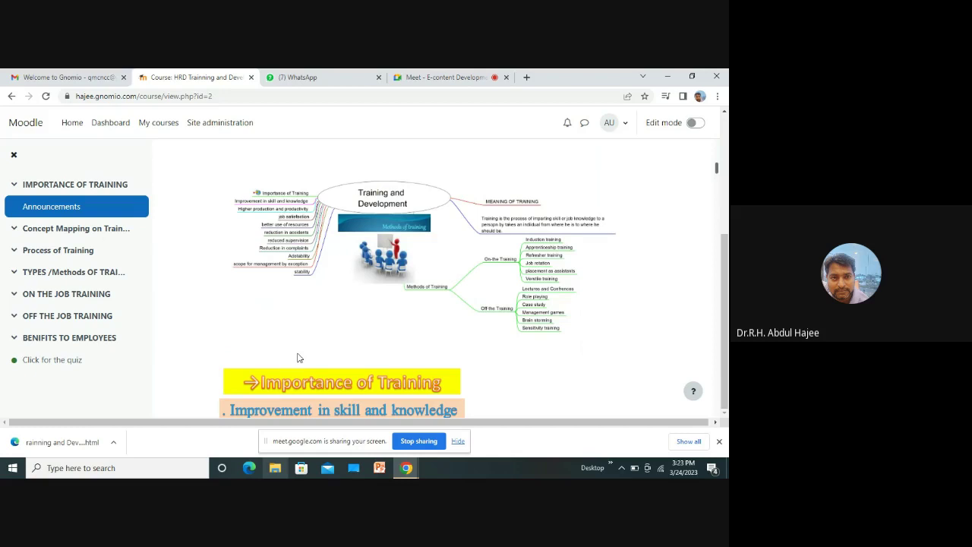
scroll(299, 357, down, 1)
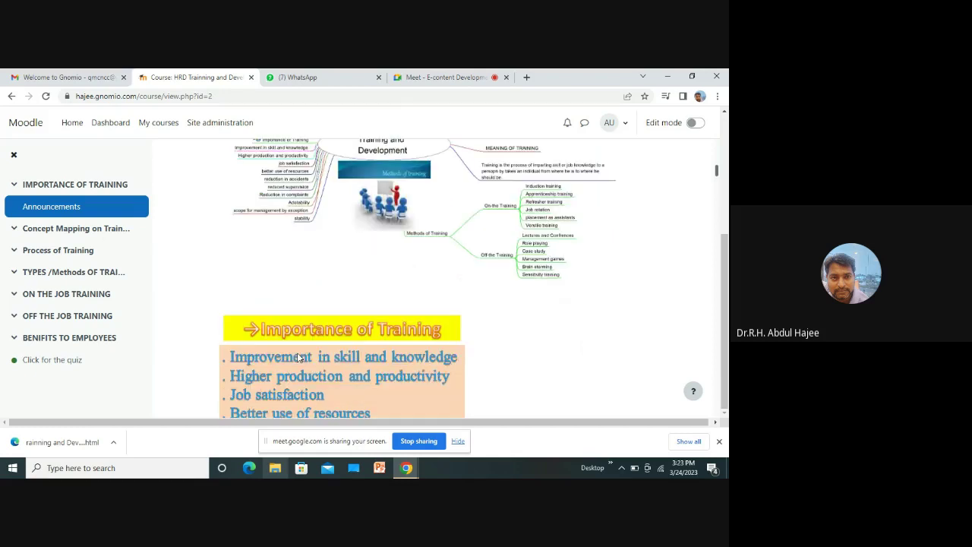
scroll(299, 357, down, 2)
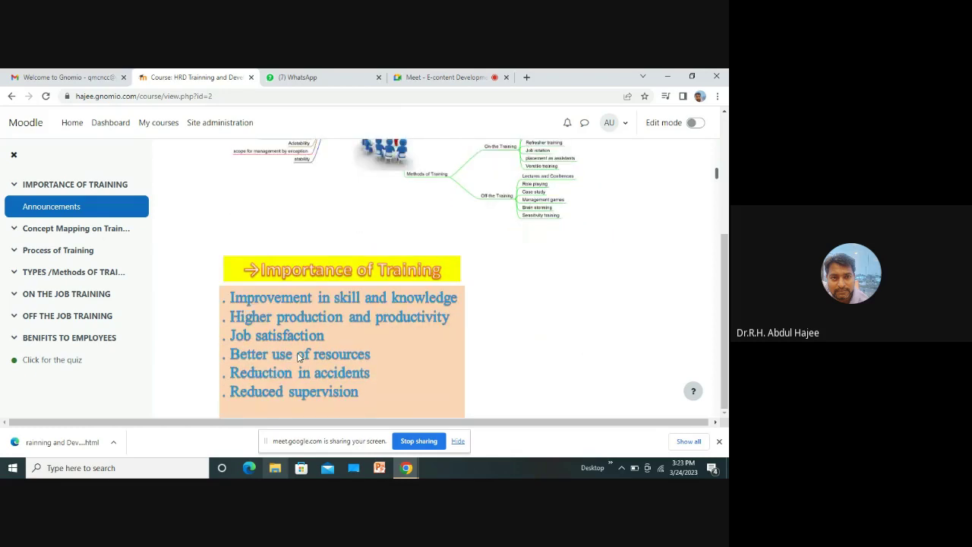
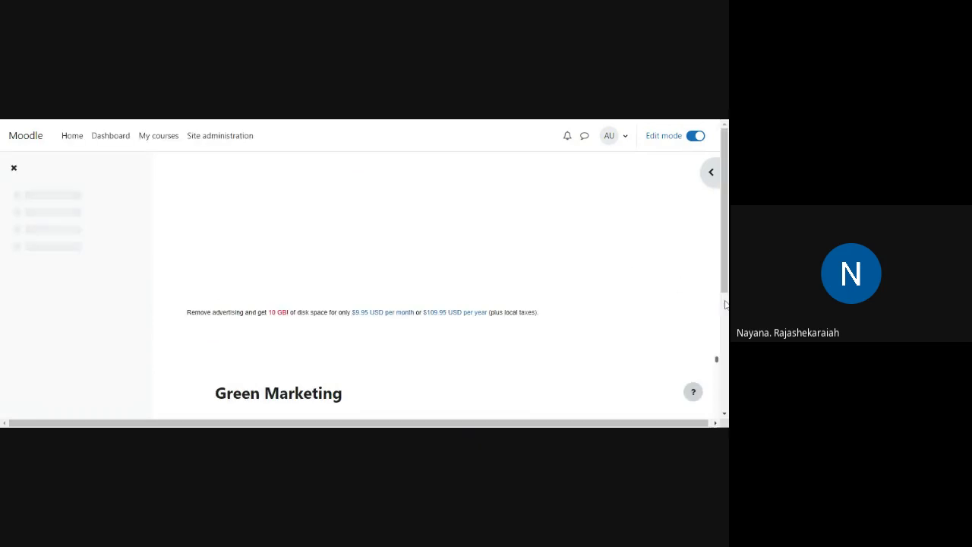
- Examine the Overview of the Course section of the Green Marketing course, including its banner image, description and IMPORTANT forum
click(724, 305)
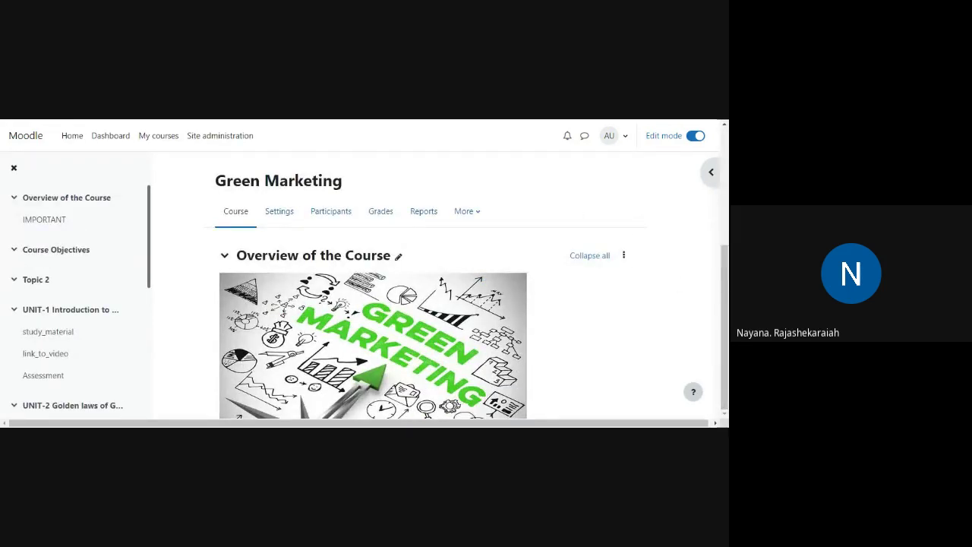
scroll(228, 362, up, 3)
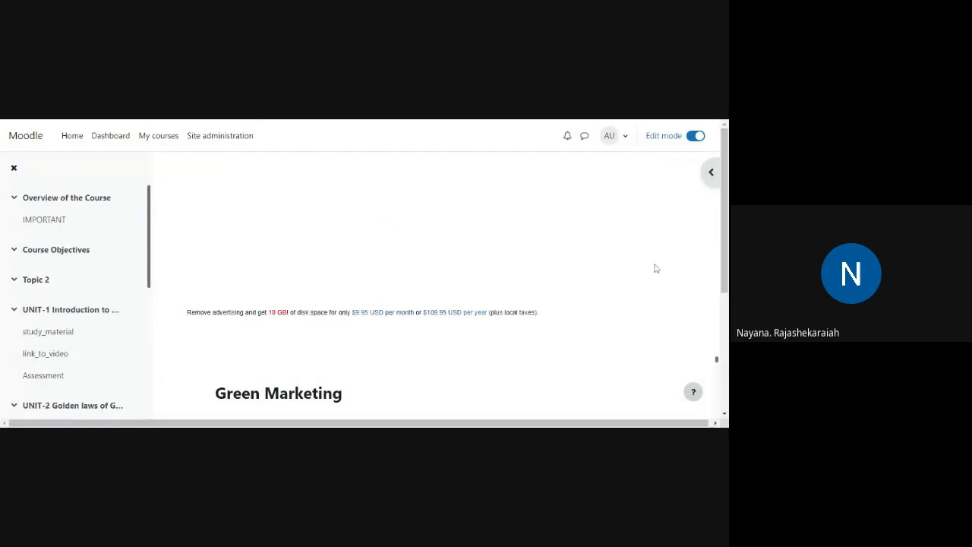
scroll(463, 299, down, 2)
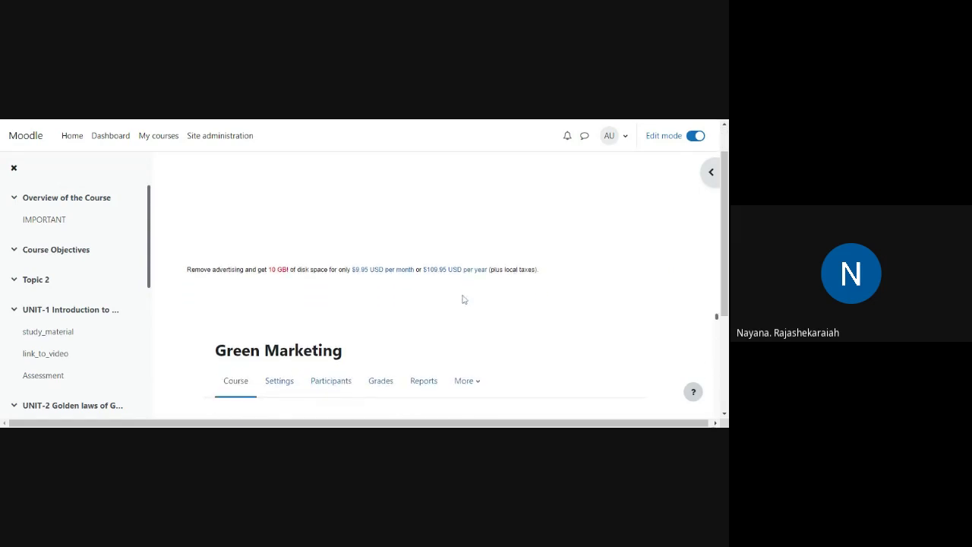
scroll(456, 289, down, 3)
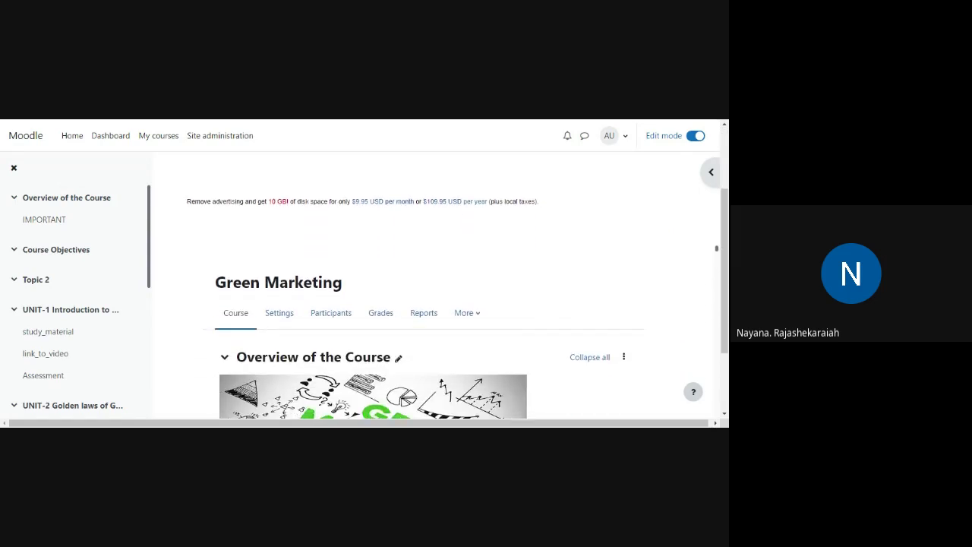
scroll(455, 288, down, 1)
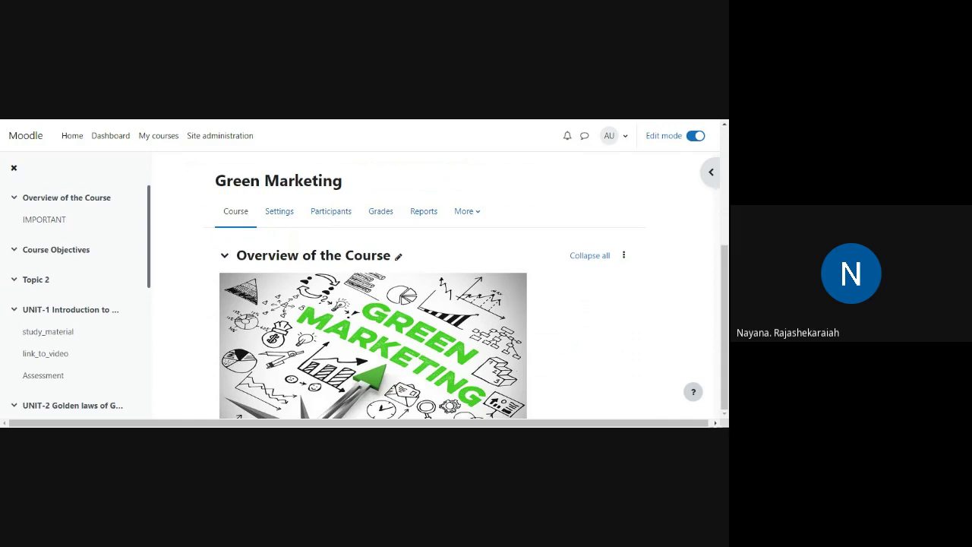
scroll(720, 205, down, 5)
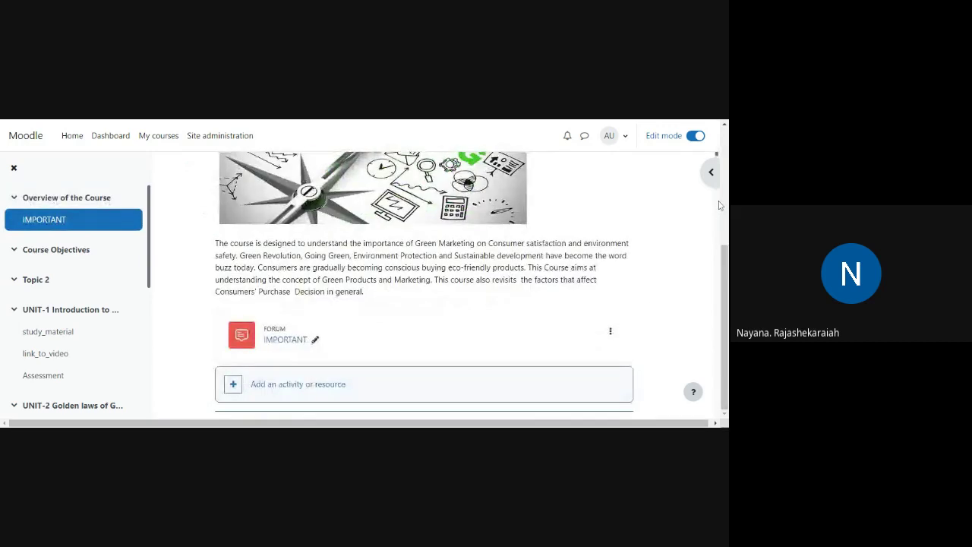
scroll(719, 205, up, 4)
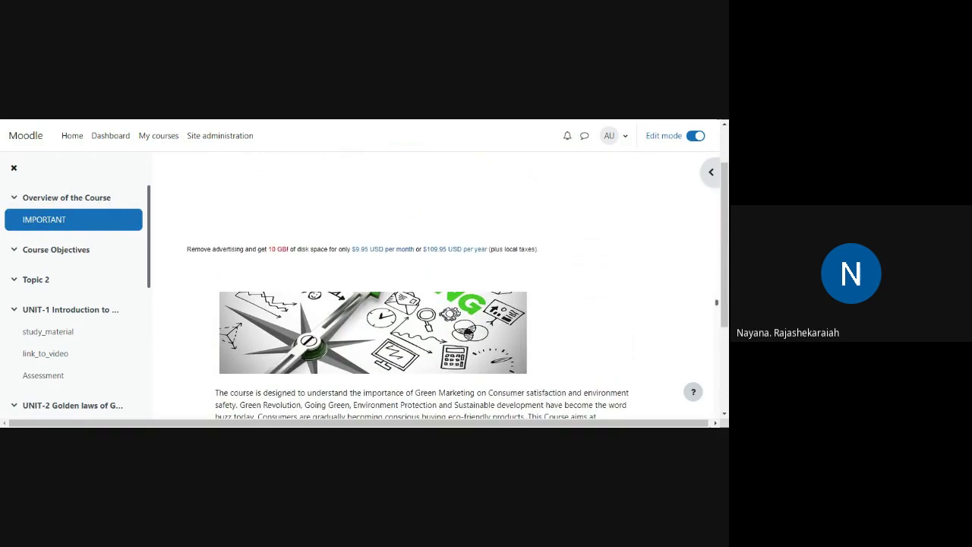
scroll(455, 289, down, 1)
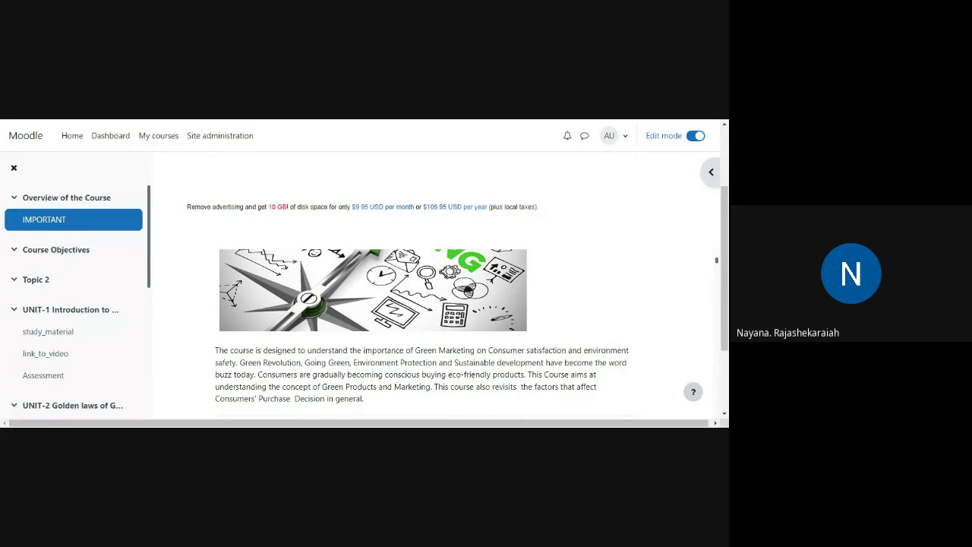
scroll(458, 301, down, 1)
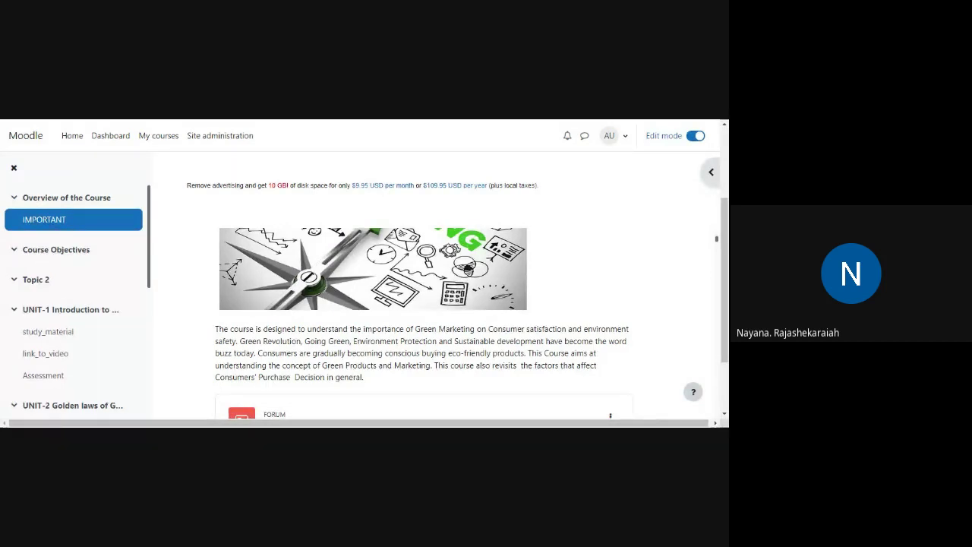
scroll(458, 291, down, 1)
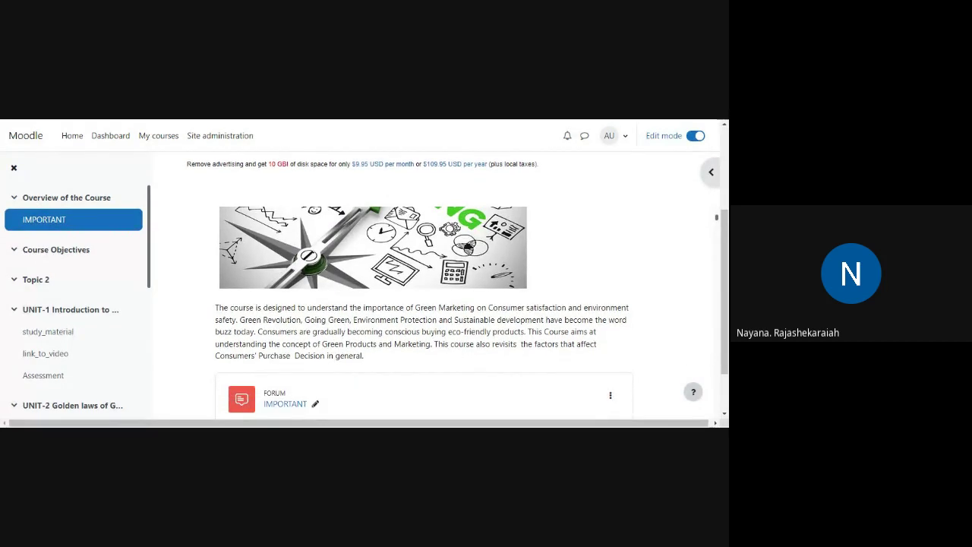
scroll(458, 290, down, 3)
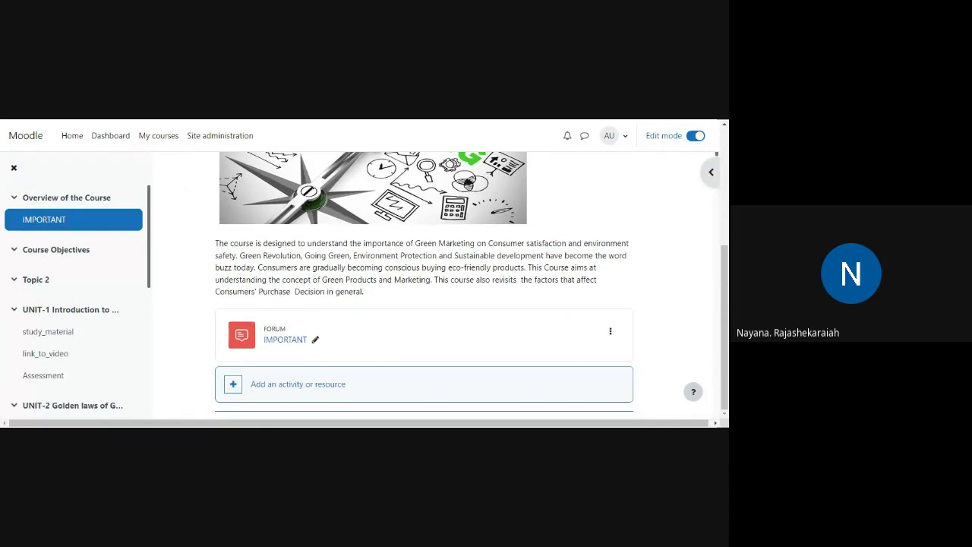
scroll(458, 291, up, 1)
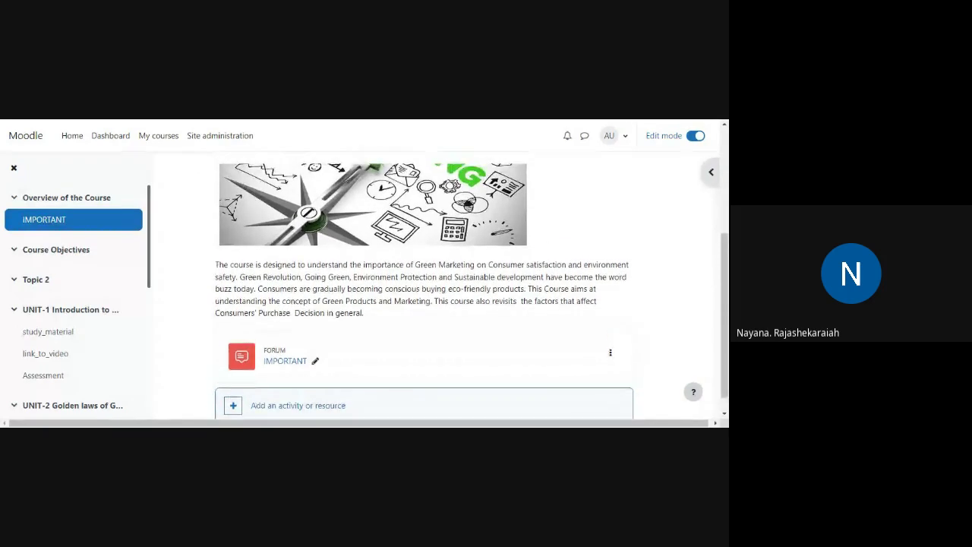
- View the Course Objectives section of the Green Marketing course and return to the Overview of the Course description
click(87, 251)
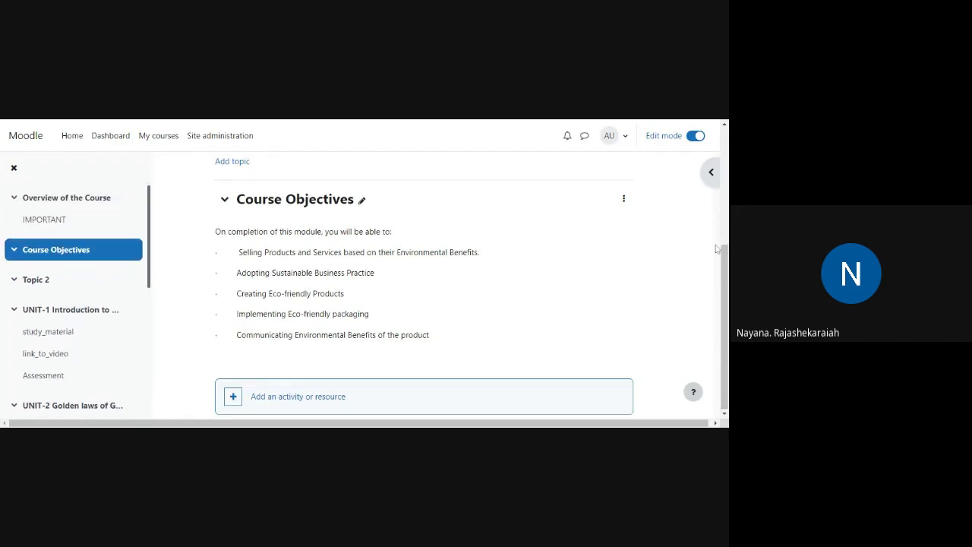
scroll(360, 213, up, 1)
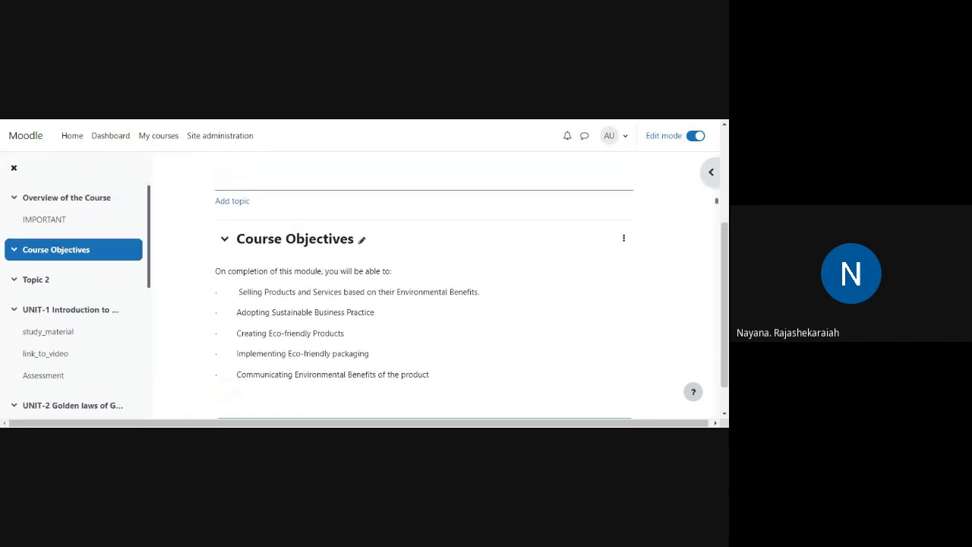
click(54, 218)
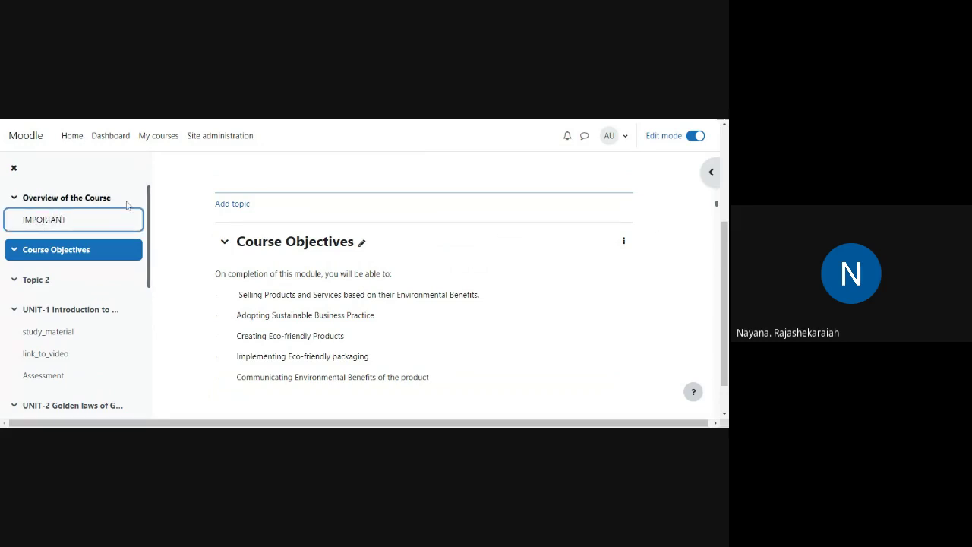
click(73, 200)
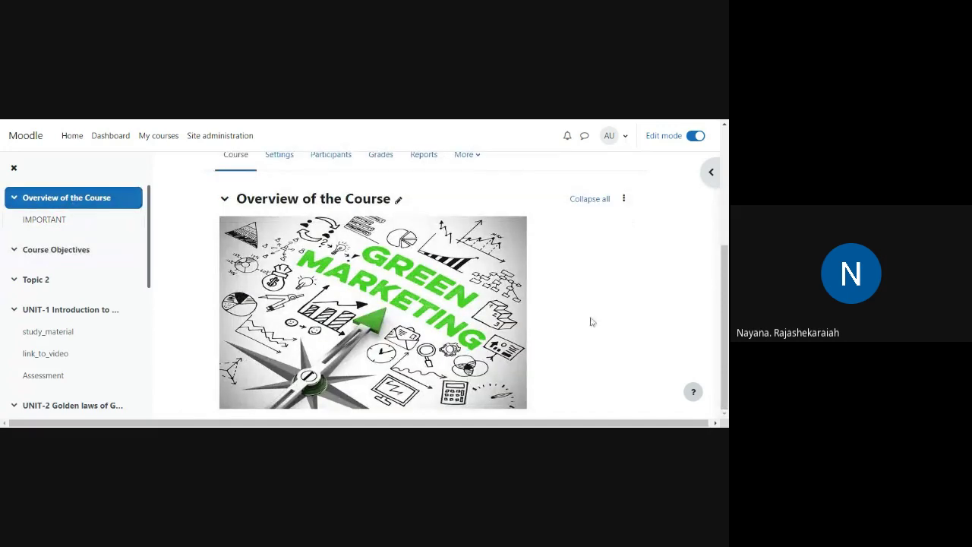
scroll(73, 228, down, 2)
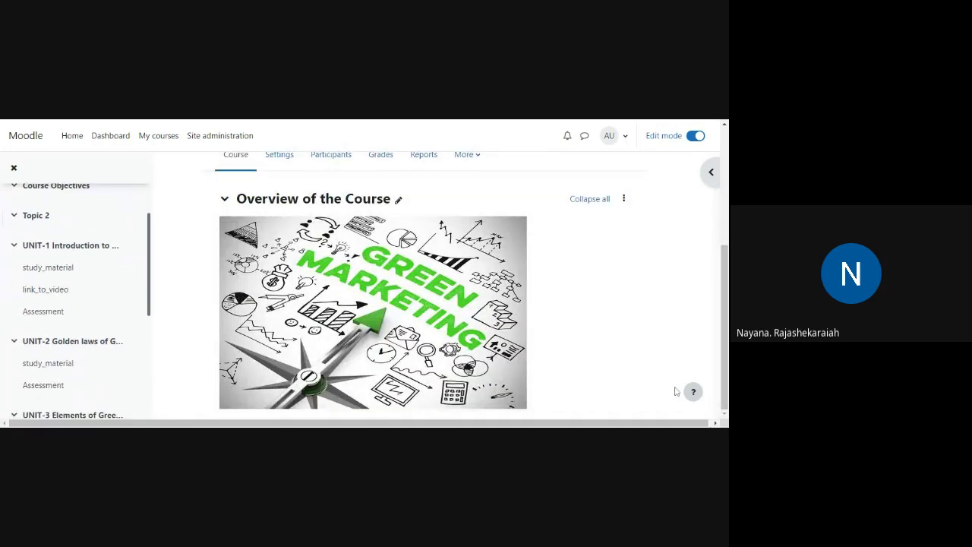
scroll(580, 344, down, 5)
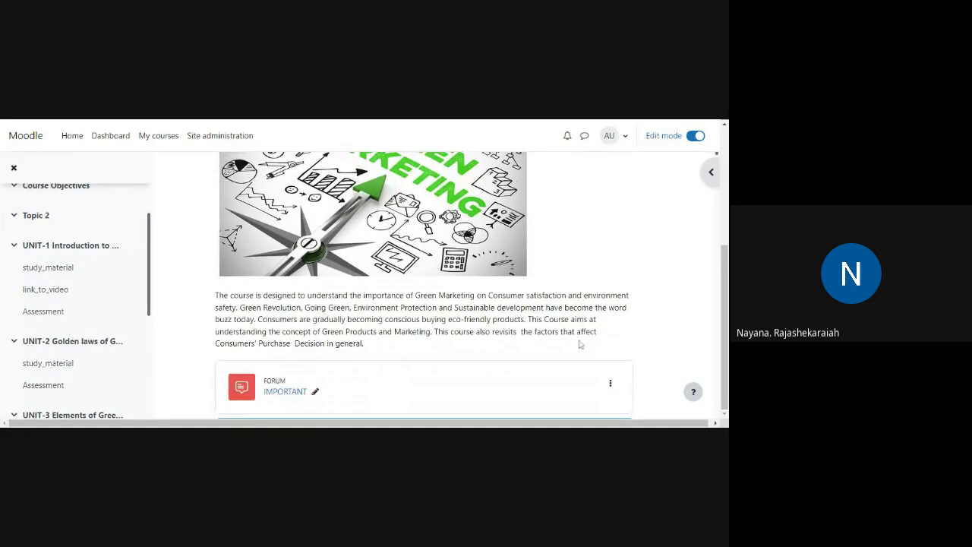
- View the IMPORTANT forum of the Green Marketing course, then return to the Course Objectives section
click(315, 310)
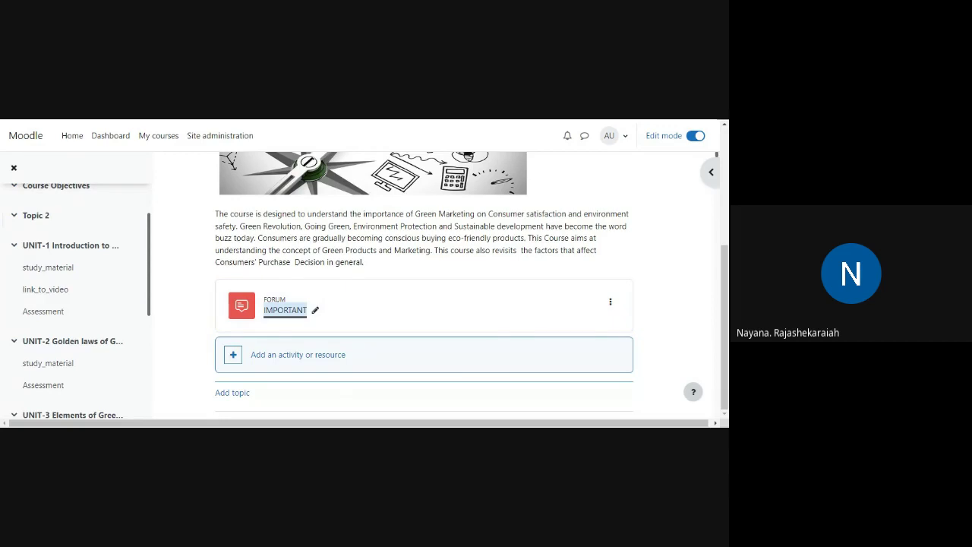
click(336, 327)
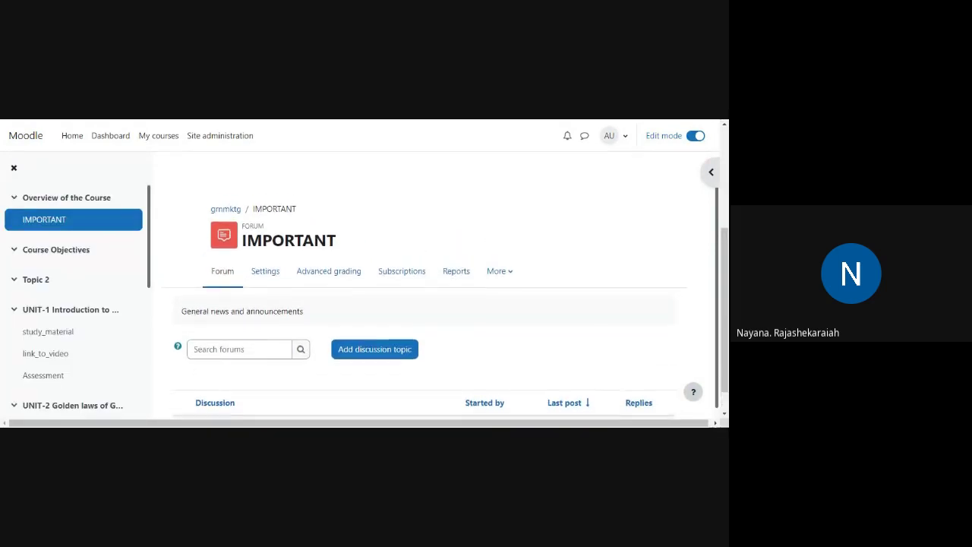
click(76, 262)
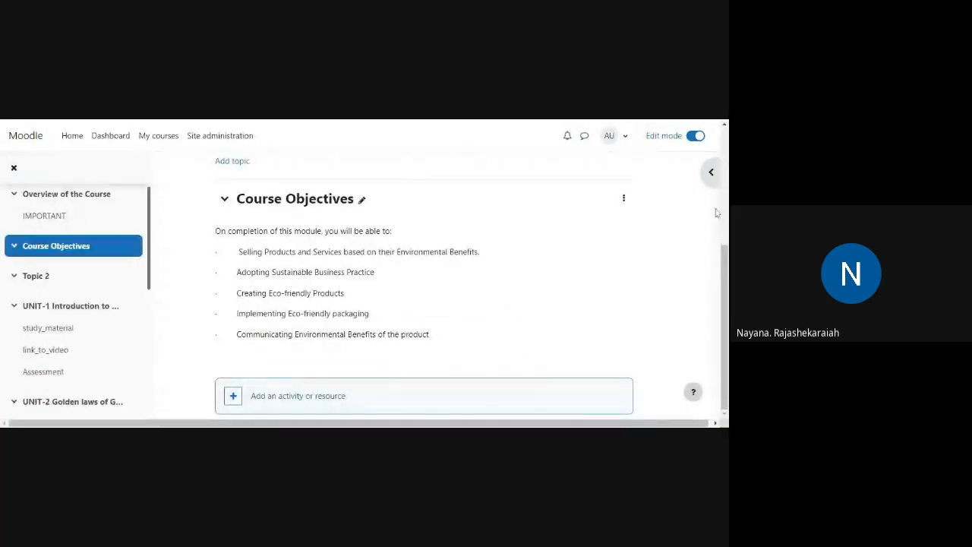
- Skim Topic 2 and the UNIT-1 Introduction to Green Marketing text, and return to the unit's heading and embedded video
scroll(717, 214, down, 3)
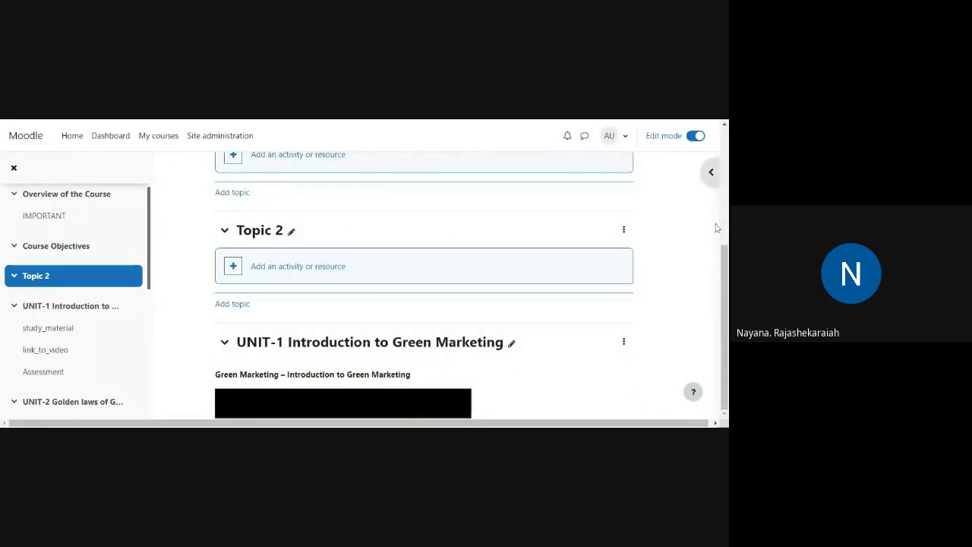
scroll(716, 228, down, 3)
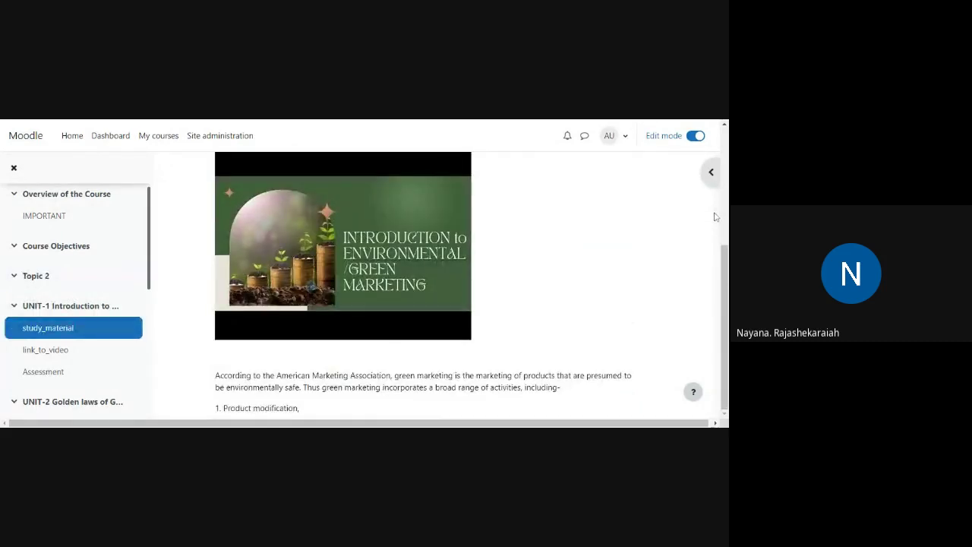
scroll(720, 217, down, 3)
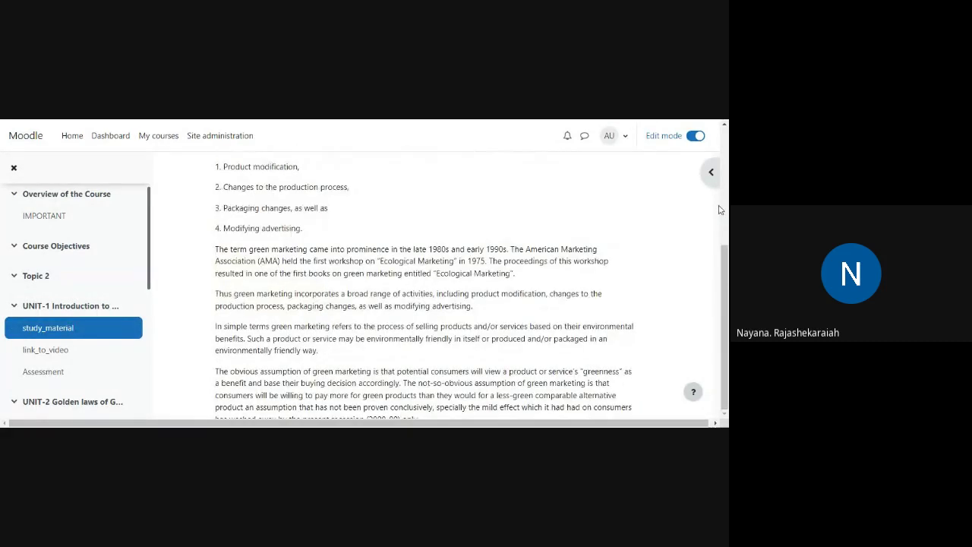
scroll(721, 211, down, 2)
scroll(721, 210, down, 5)
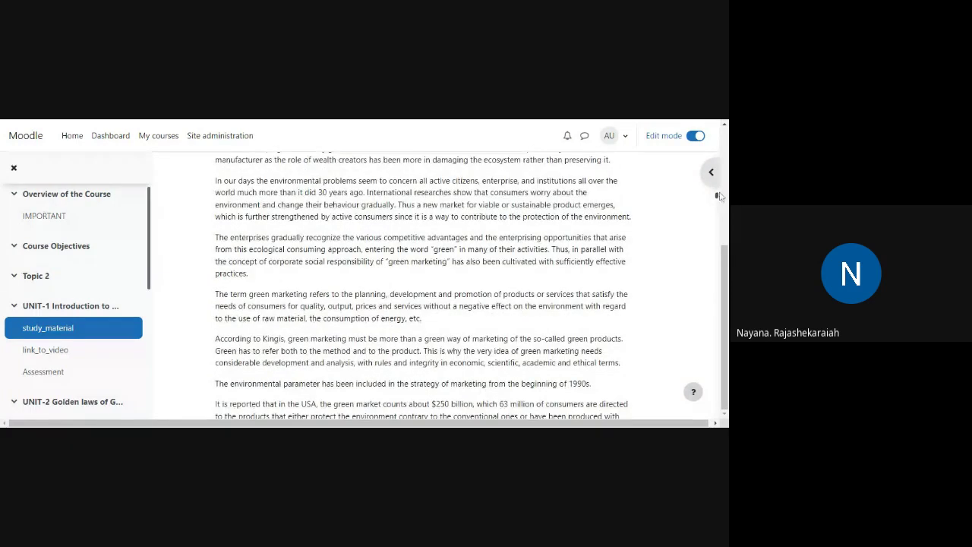
scroll(719, 196, up, 1)
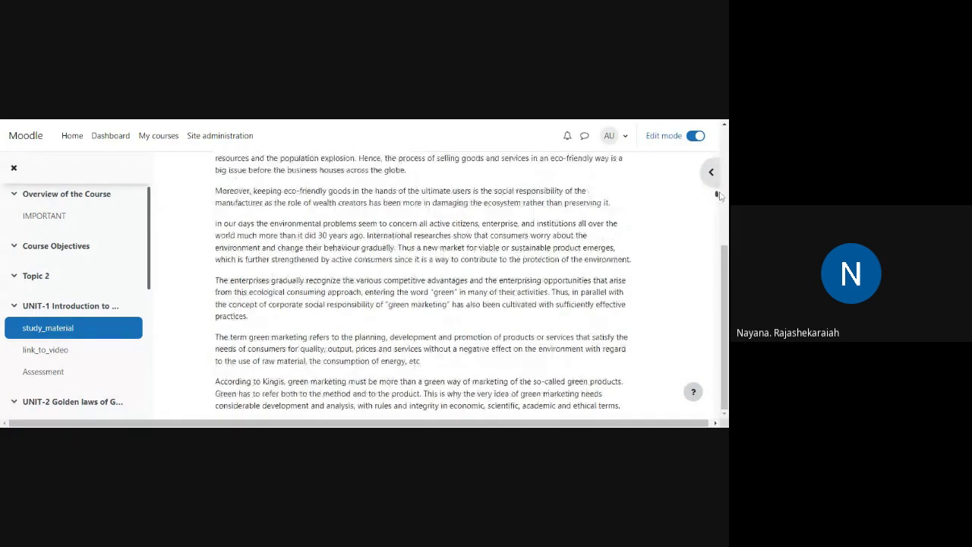
scroll(719, 196, up, 3)
scroll(423, 288, up, 2)
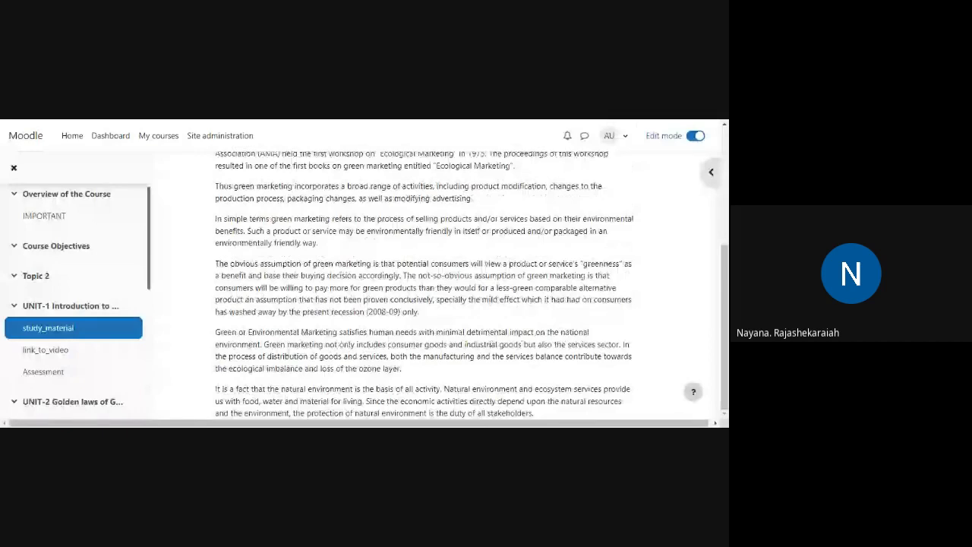
scroll(423, 288, up, 5)
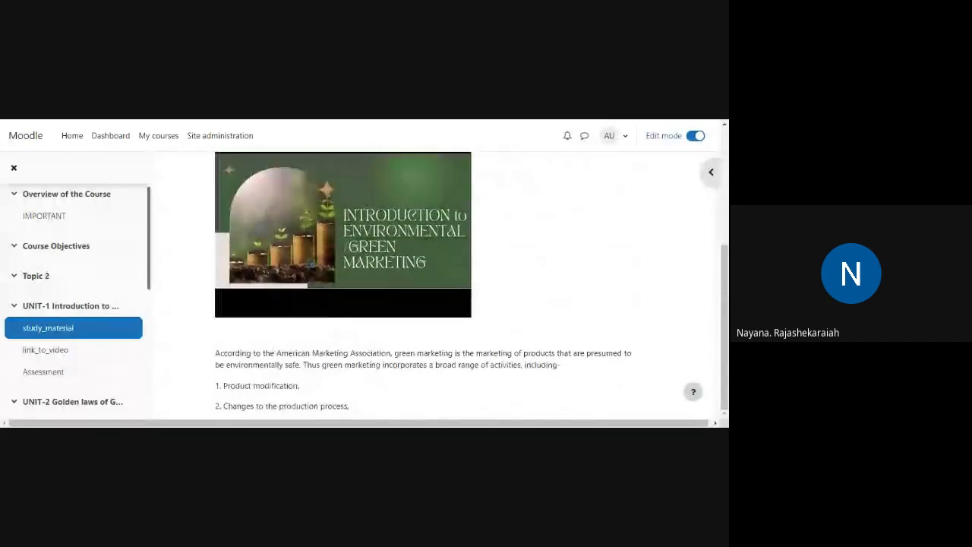
scroll(422, 288, up, 2)
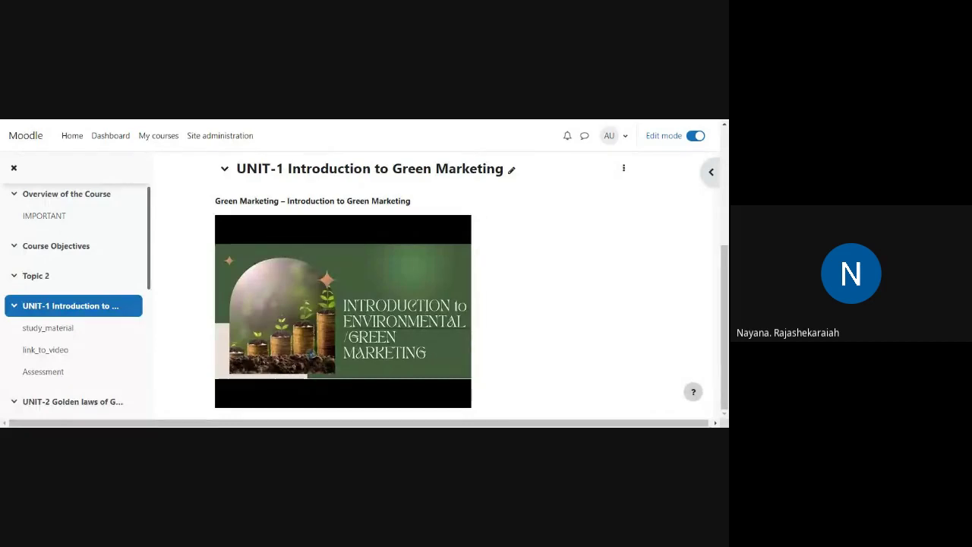
- Examine the UNIT-1 video and the text beneath it on the definition, activities and origin of green marketing
scroll(423, 288, down, 1)
scroll(423, 289, up, 1)
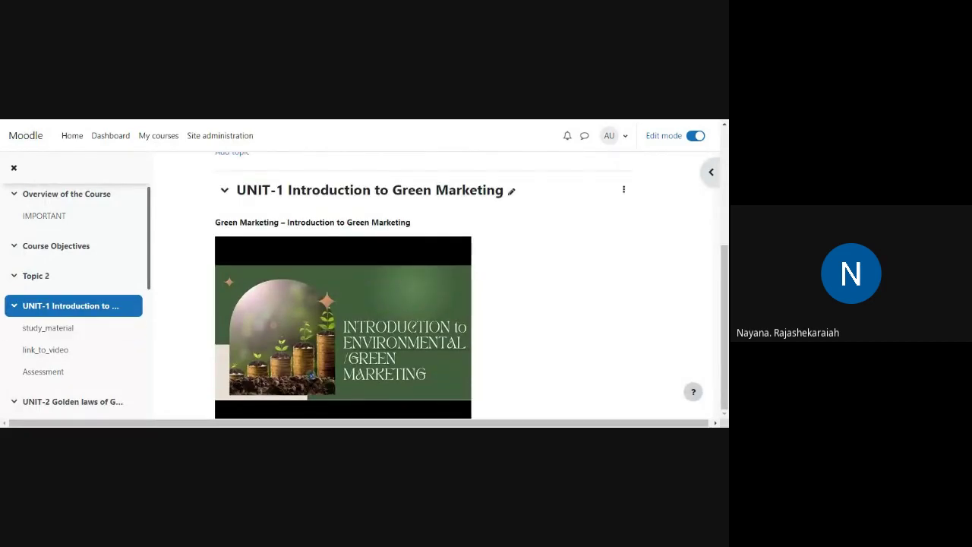
scroll(419, 285, down, 4)
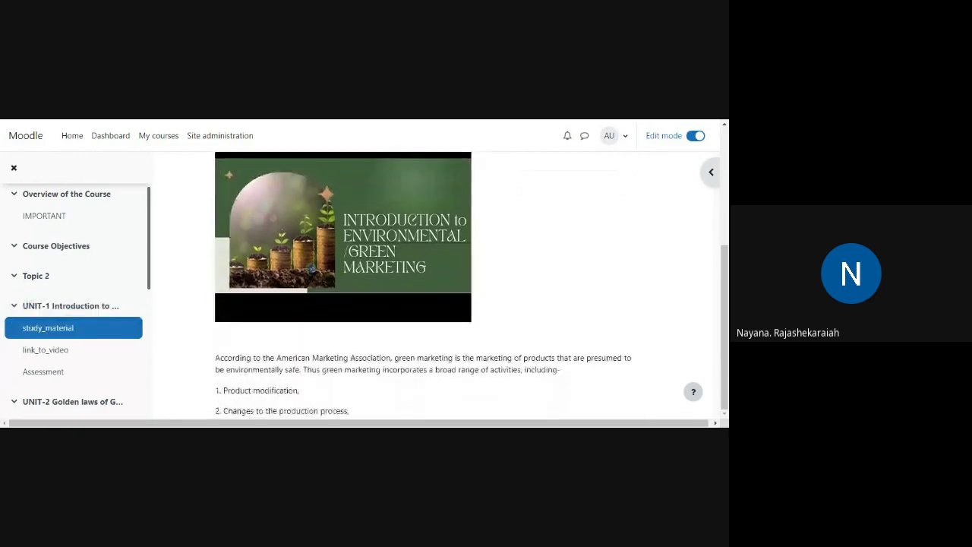
scroll(423, 285, down, 3)
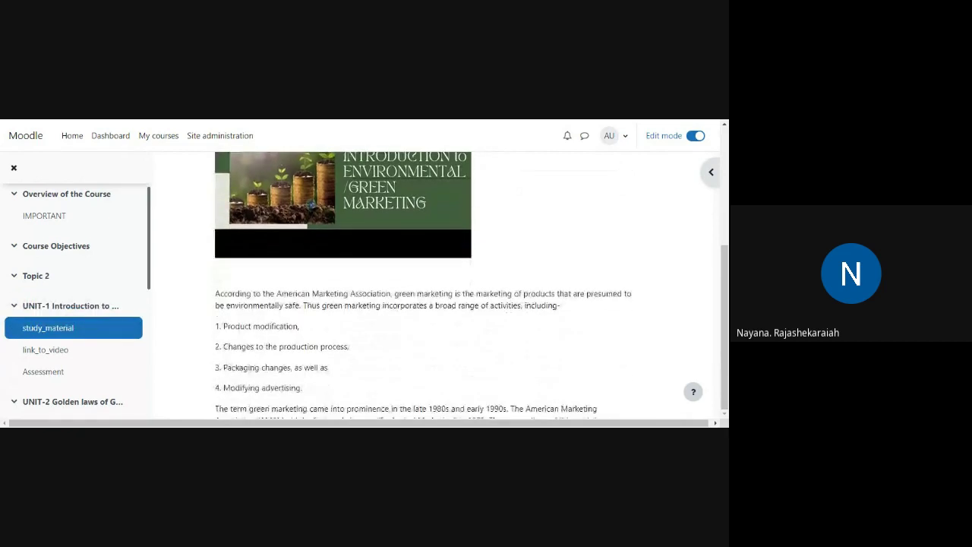
scroll(423, 285, down, 1)
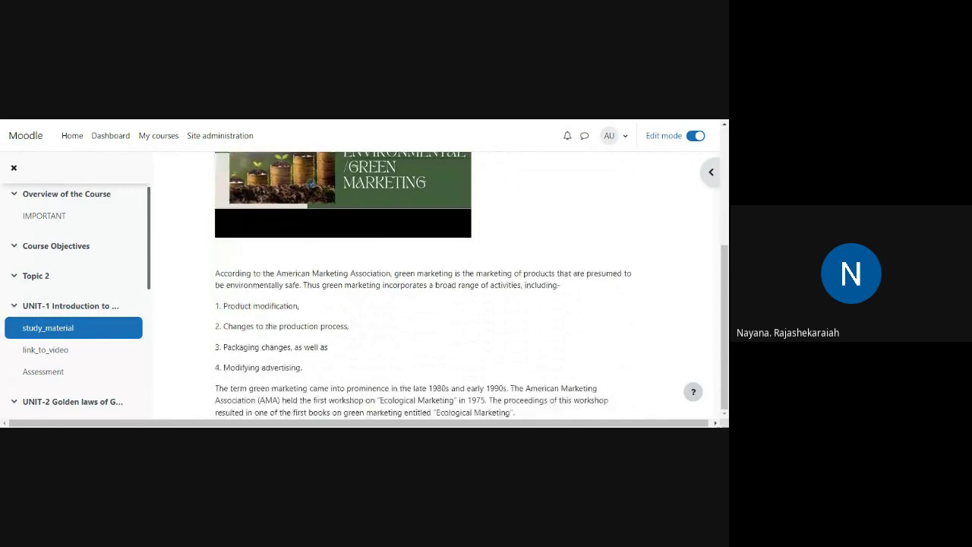
scroll(423, 285, down, 1)
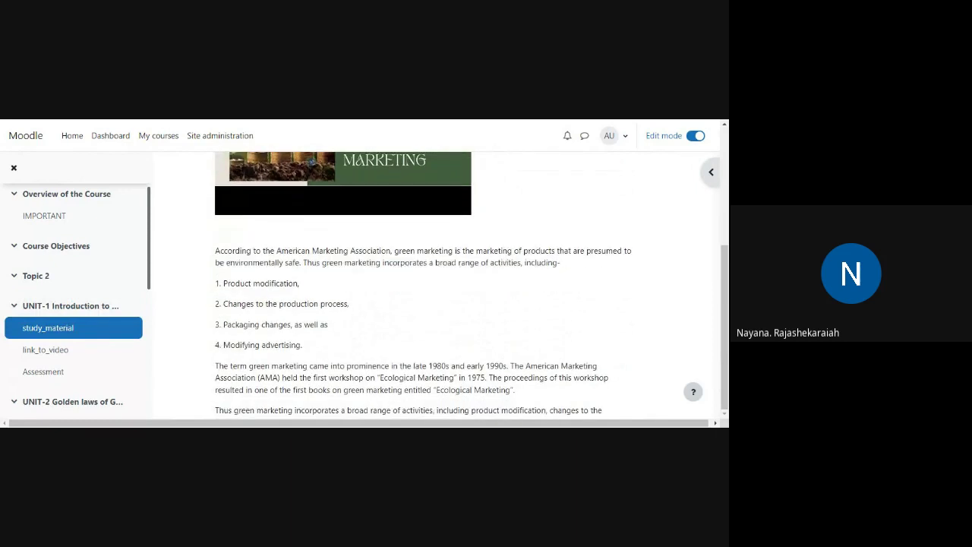
scroll(423, 284, down, 1)
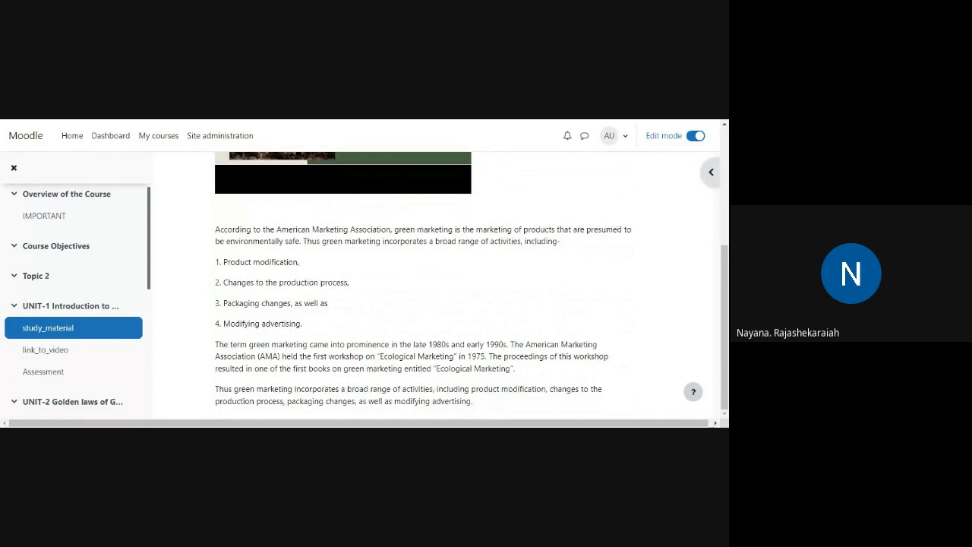
scroll(424, 285, down, 1)
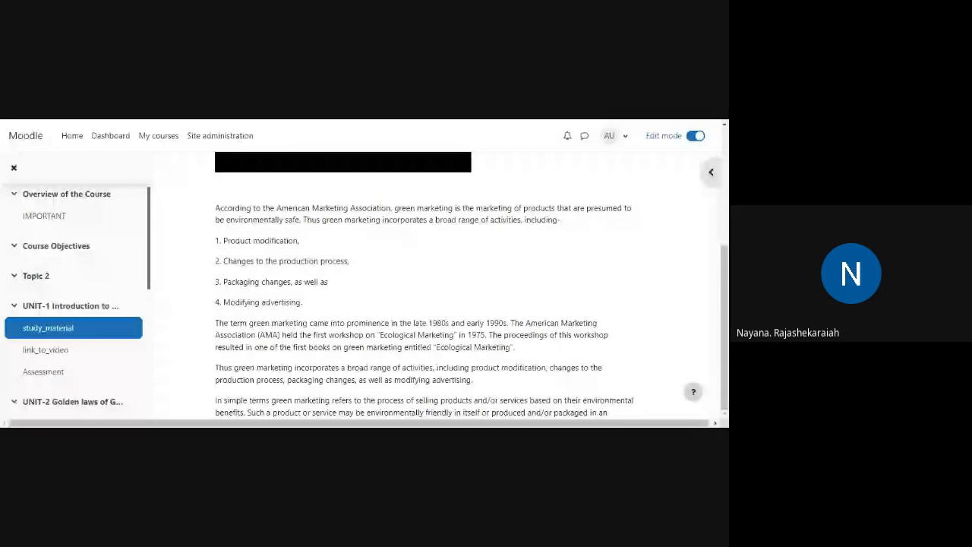
scroll(424, 285, down, 1)
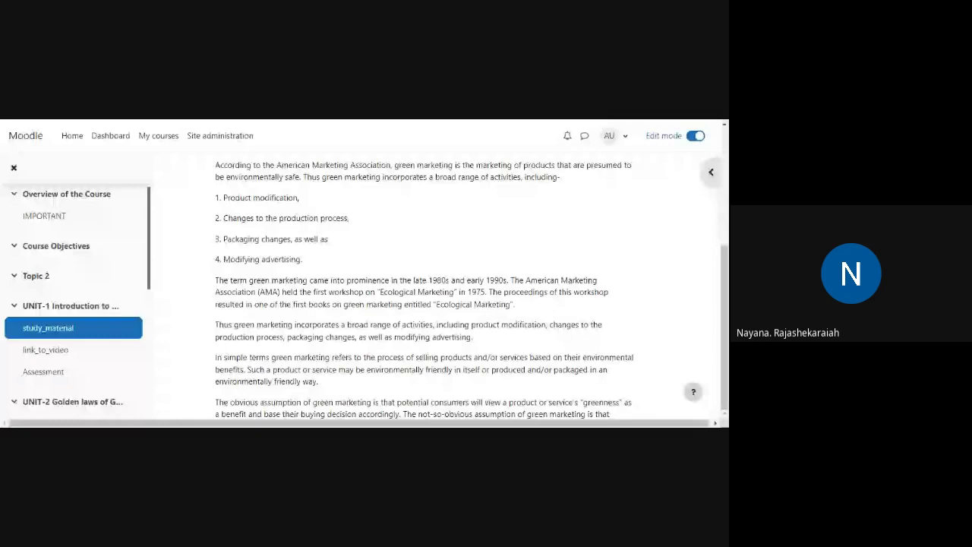
scroll(424, 285, down, 1)
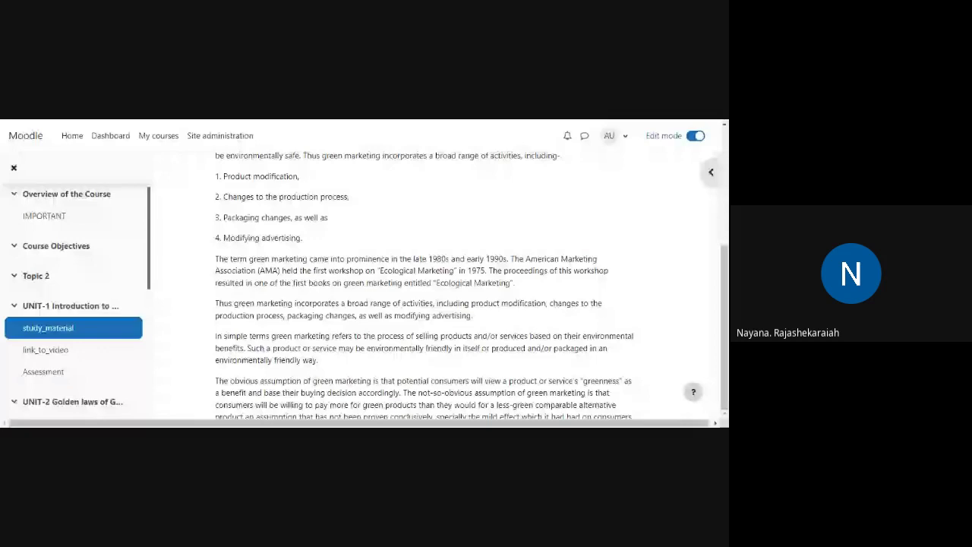
- Start a preview attempt of the UNIT-1 Assessment quiz, view its first question and go back to the quiz page
scroll(293, 375, down, 5)
click(293, 375)
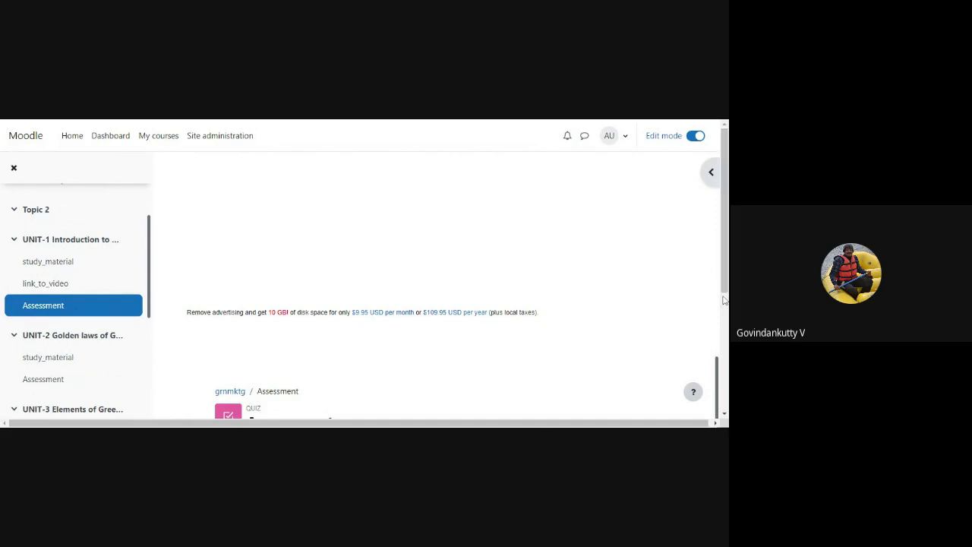
scroll(723, 300, down, 3)
scroll(724, 300, down, 2)
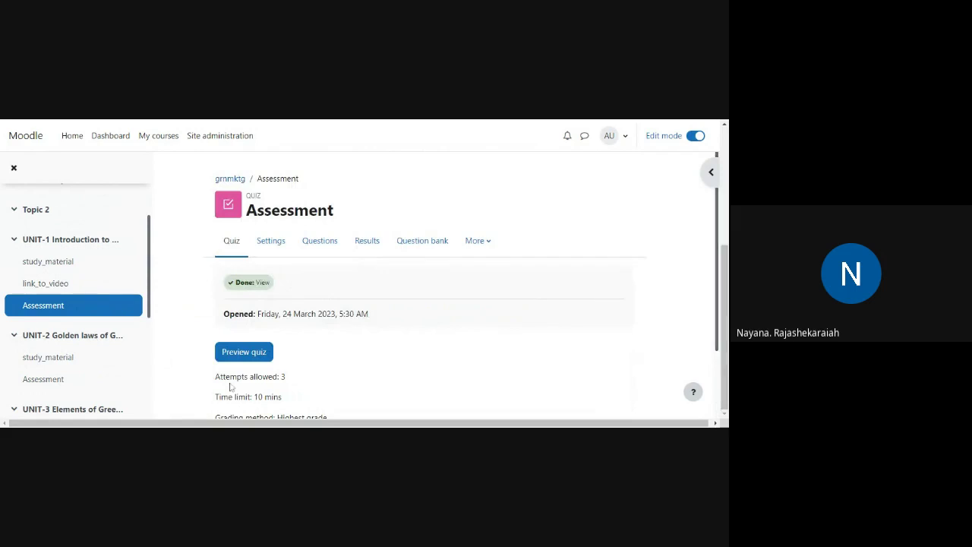
click(237, 354)
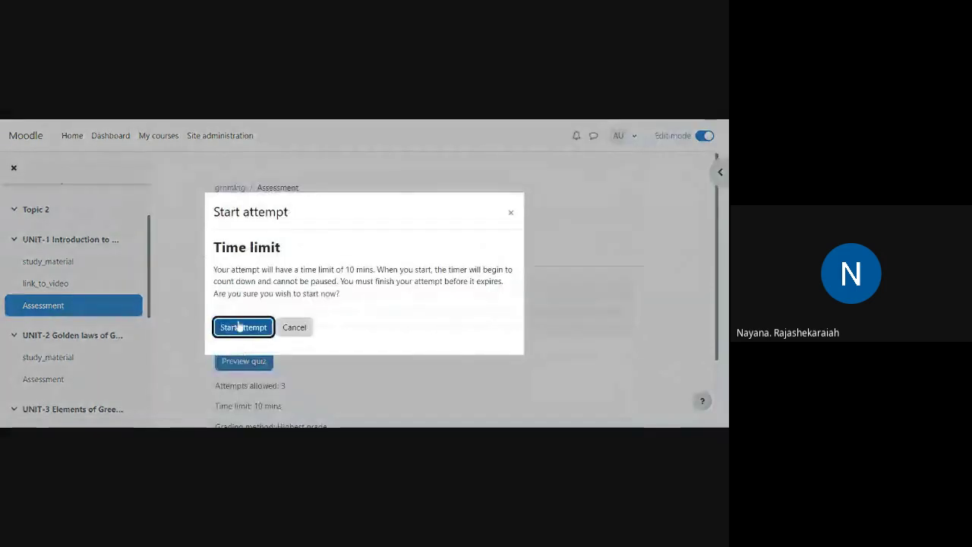
click(239, 326)
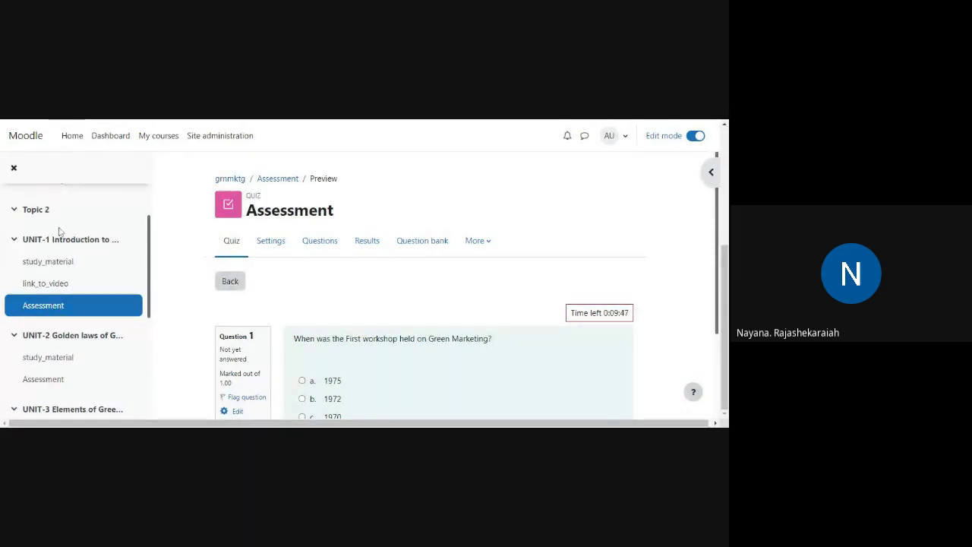
click(233, 281)
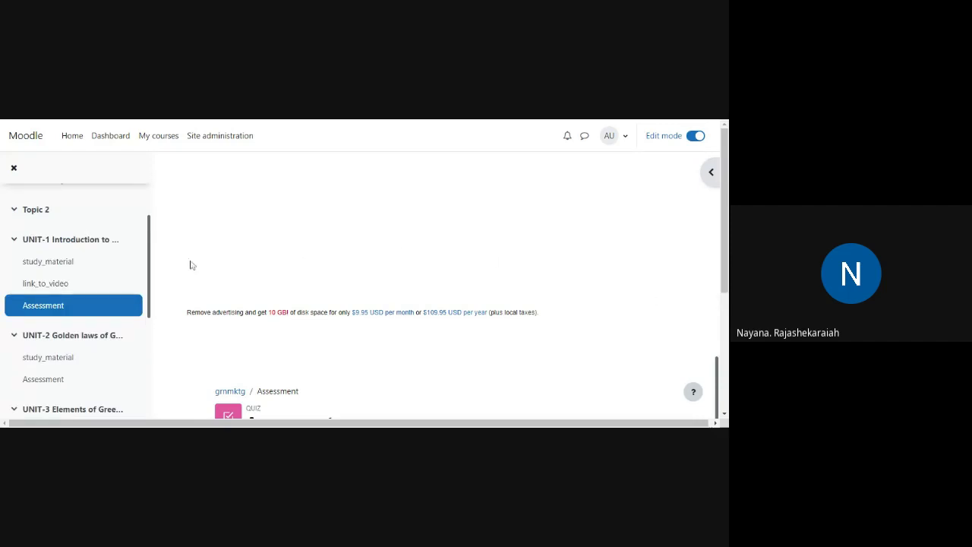
- Close the full-page advertisement over the course and open the UNIT-2 Golden laws of Green Marketing section
click(88, 347)
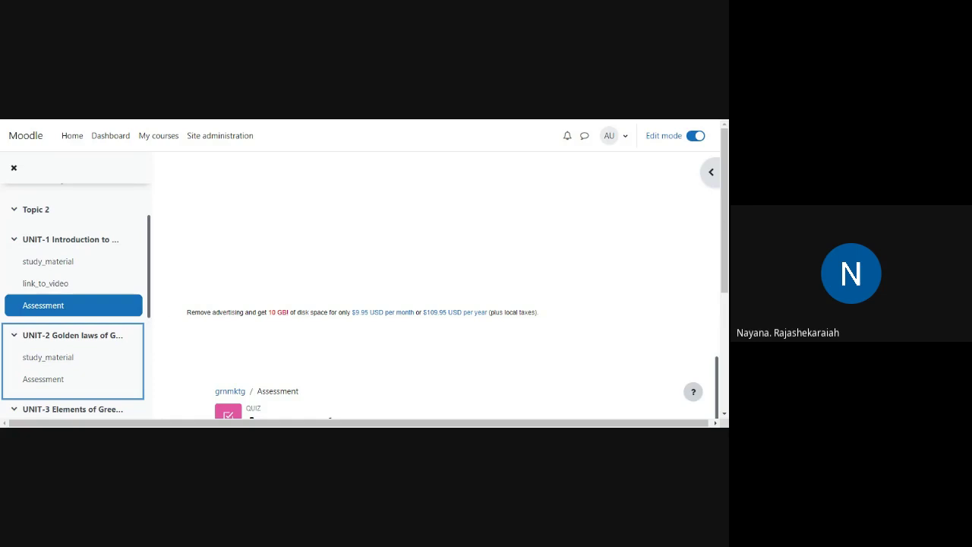
scroll(727, 303, down, 3)
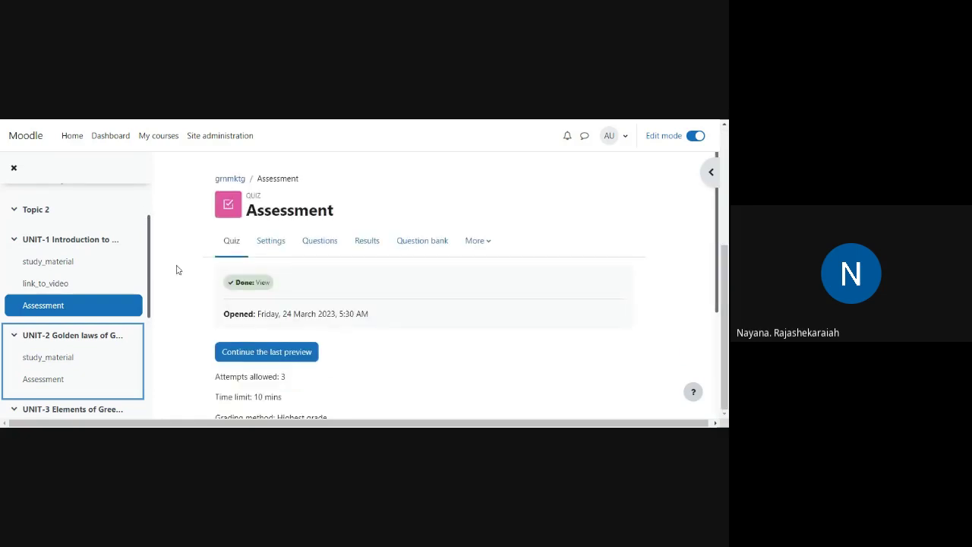
mouse_move(102, 357)
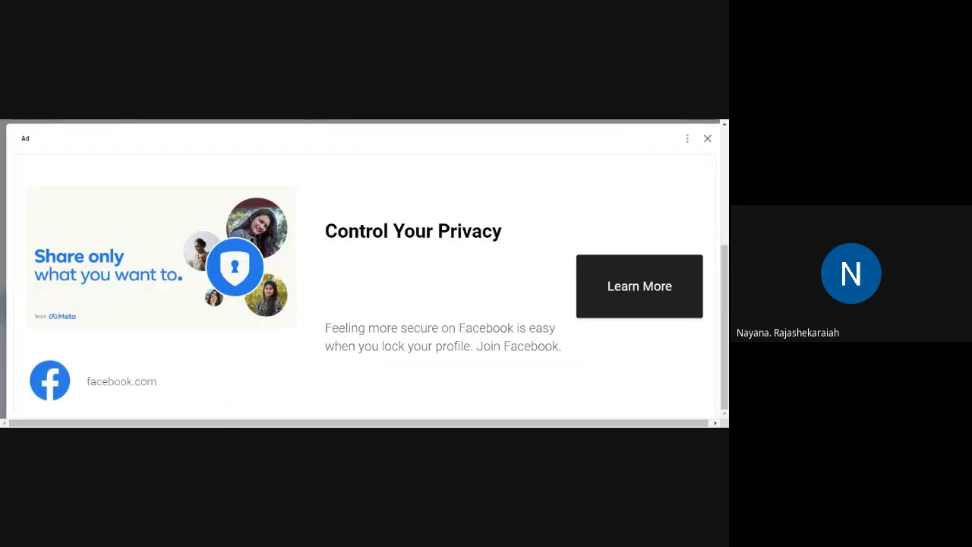
click(709, 140)
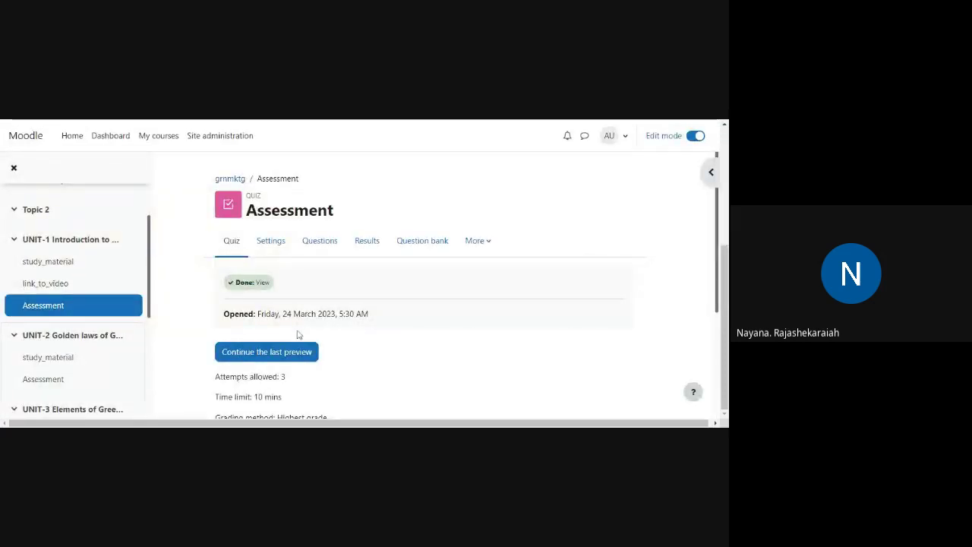
click(267, 351)
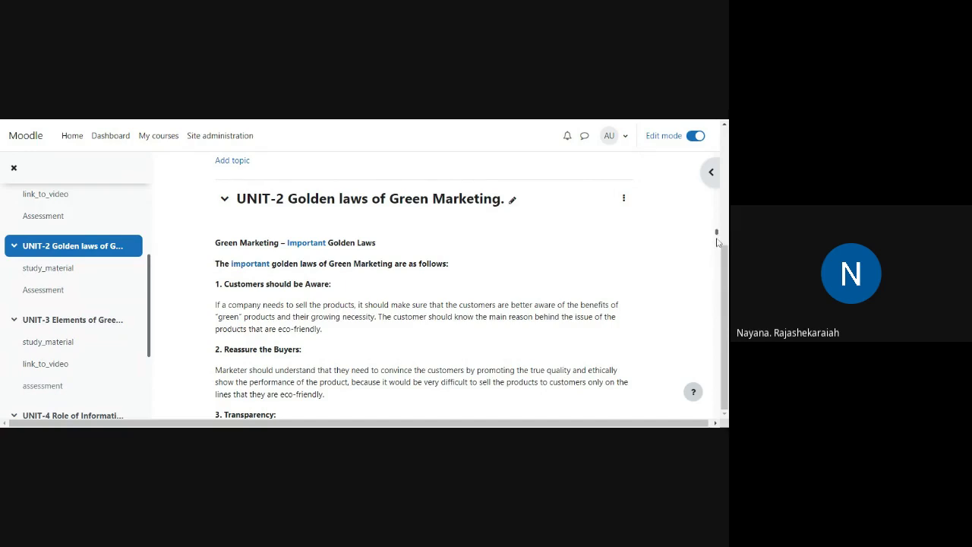
- Read through the UNIT-2 text on the golden laws, importance and main company examples of Green Marketing
scroll(717, 242, down, 3)
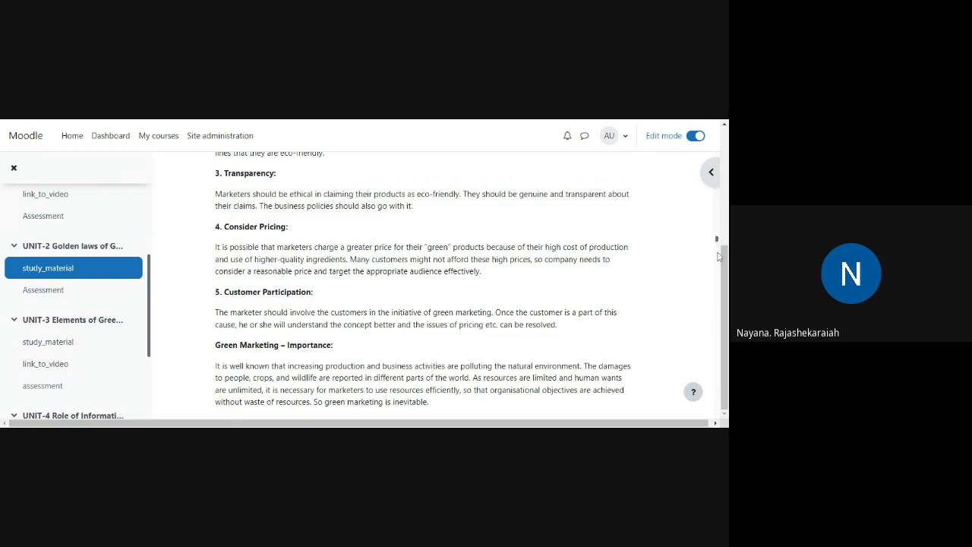
scroll(717, 256, down, 3)
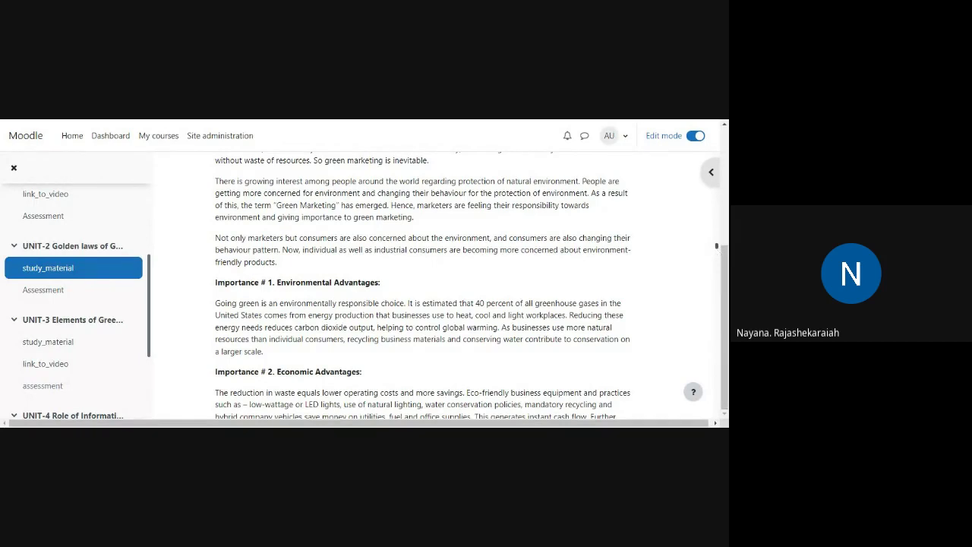
scroll(718, 256, down, 3)
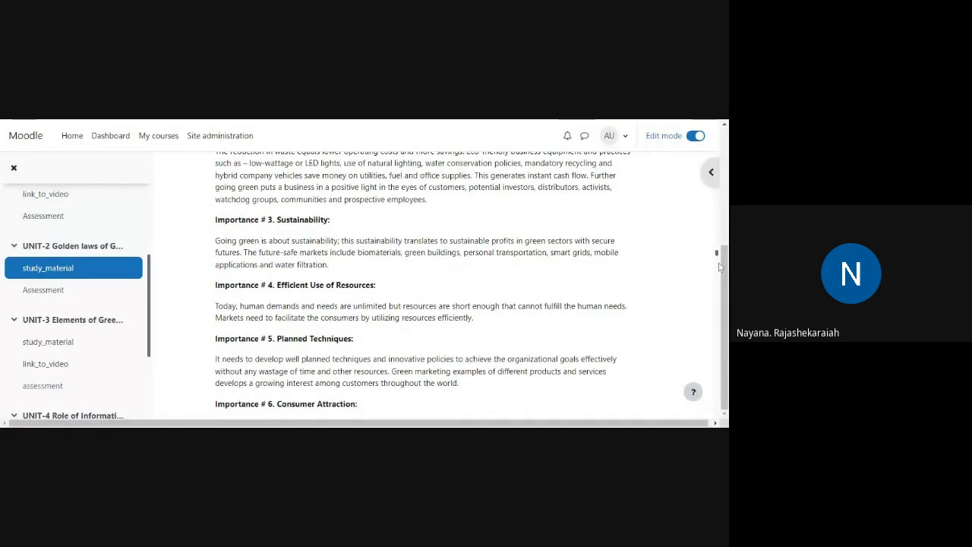
scroll(718, 262, down, 3)
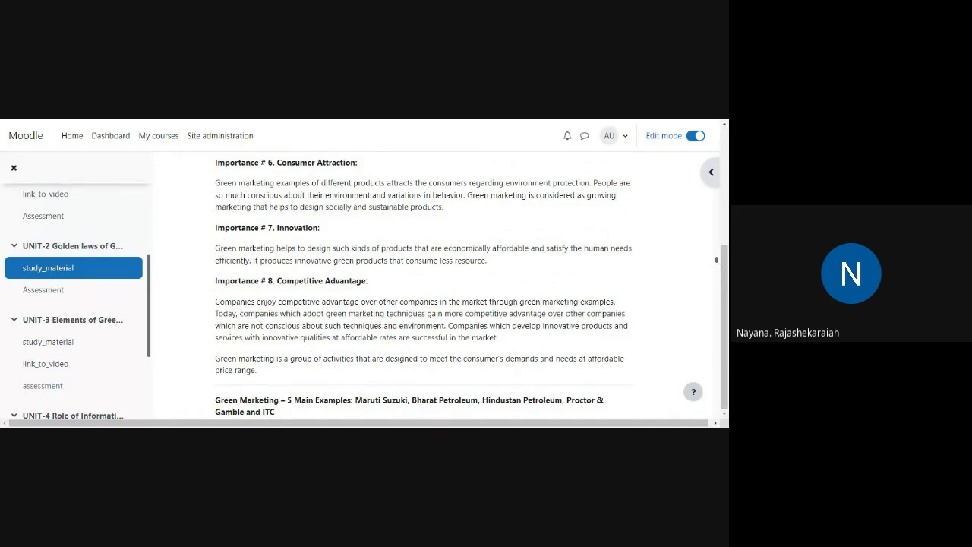
scroll(719, 273, down, 3)
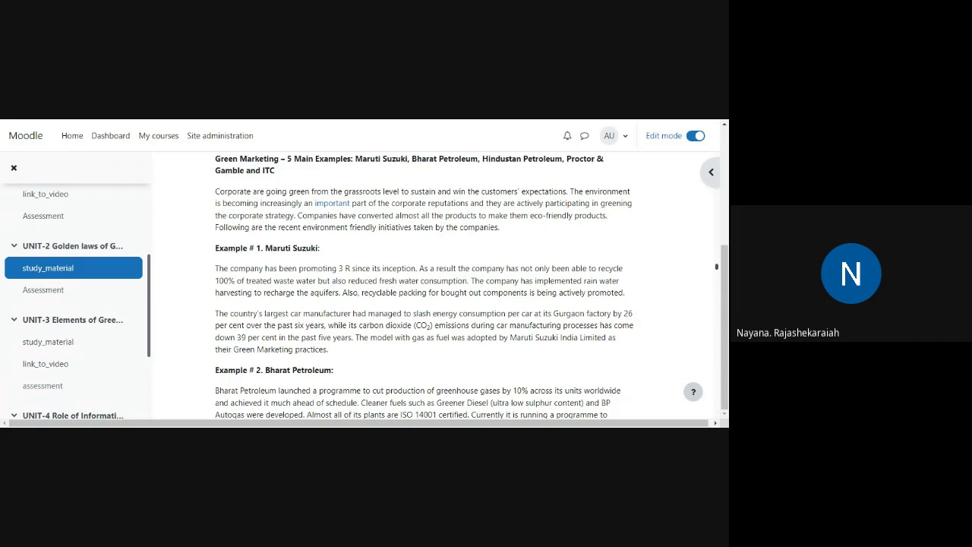
- Read the UNIT-2 company examples from Maruti Suzuki to ITC and view the section's study_material and Assessment entries
scroll(423, 285, down, 2)
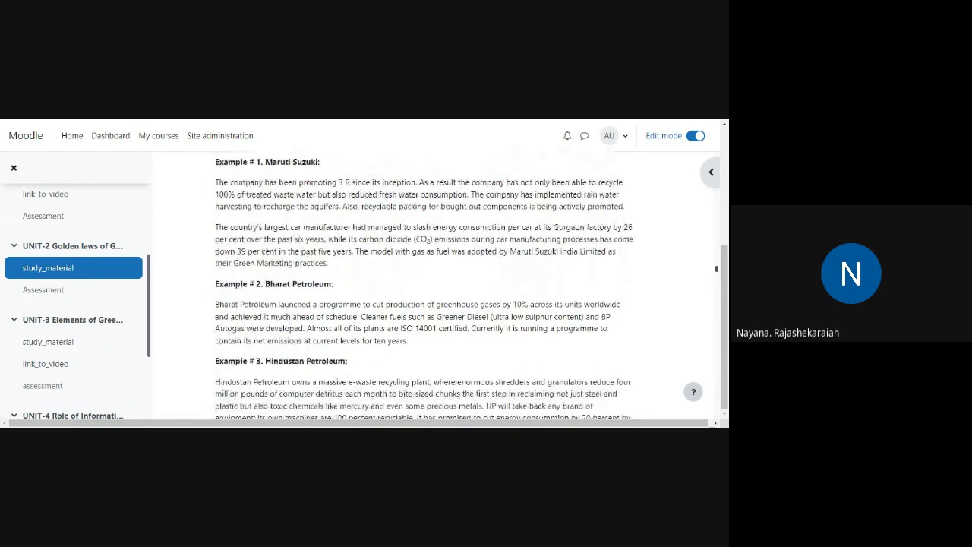
scroll(424, 285, down, 2)
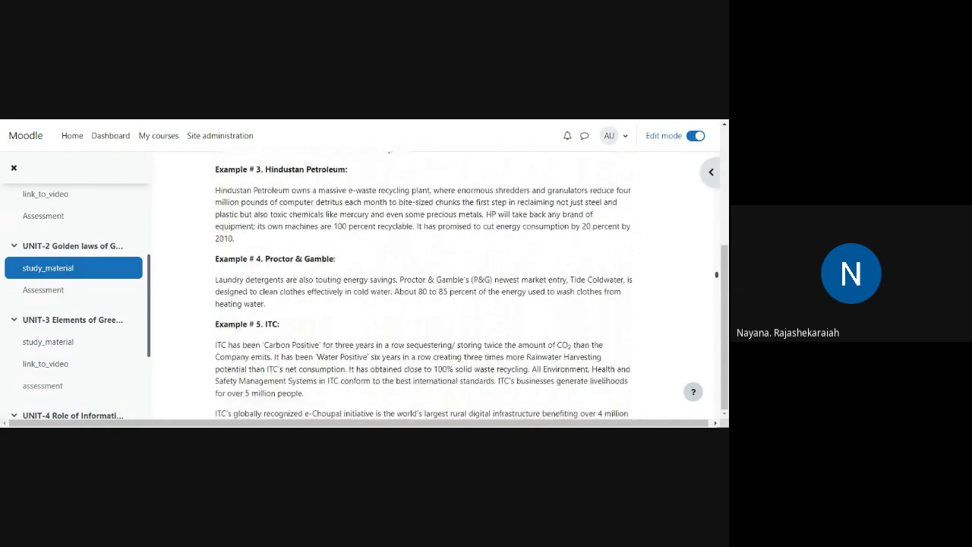
scroll(423, 286, down, 2)
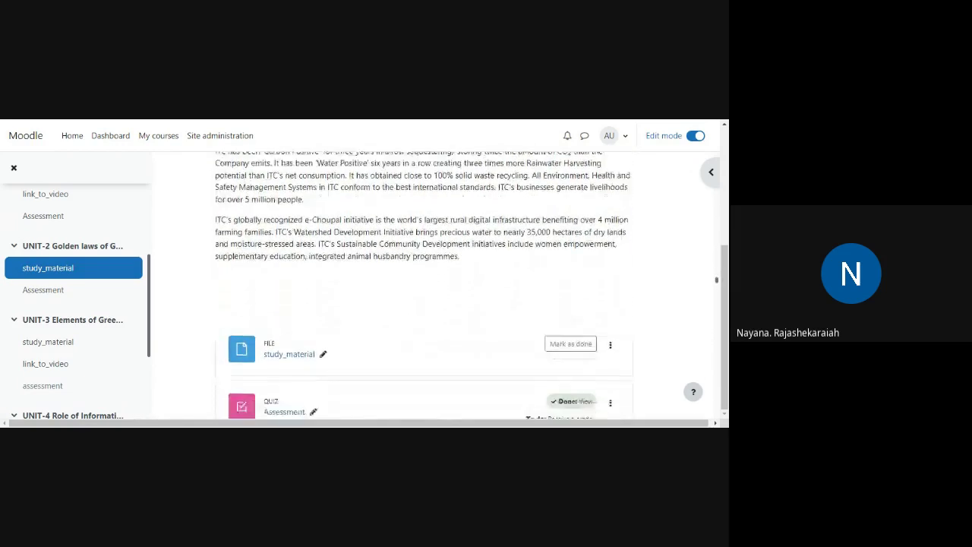
scroll(423, 285, down, 1)
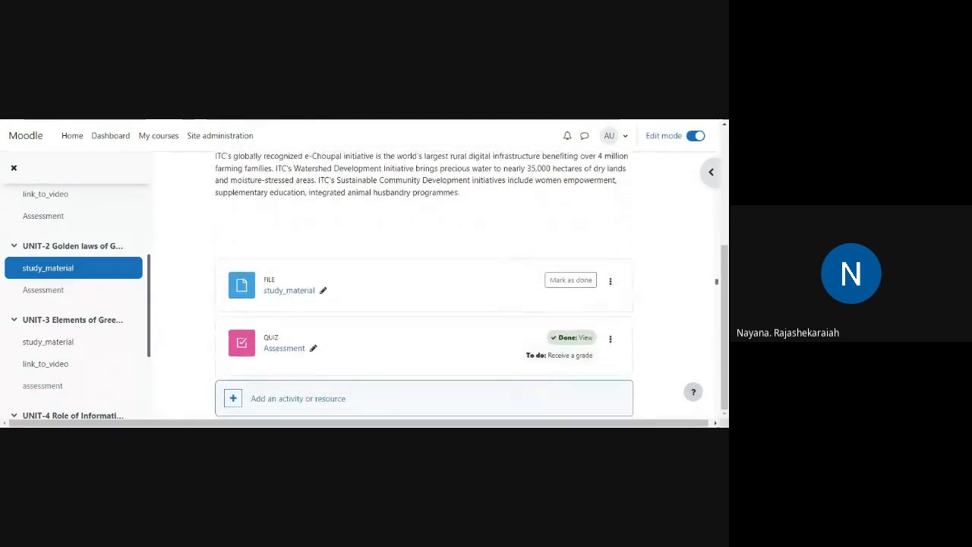
scroll(424, 285, down, 1)
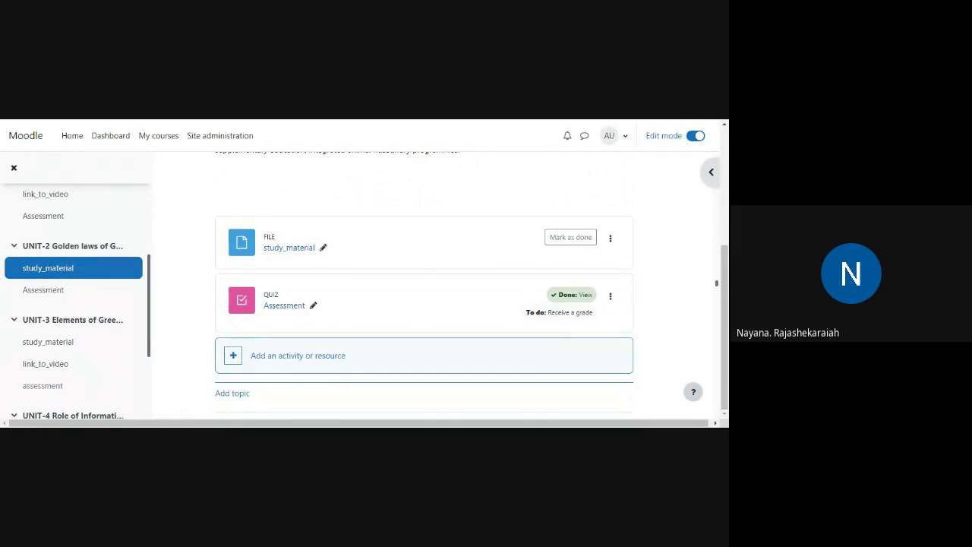
scroll(424, 285, down, 1)
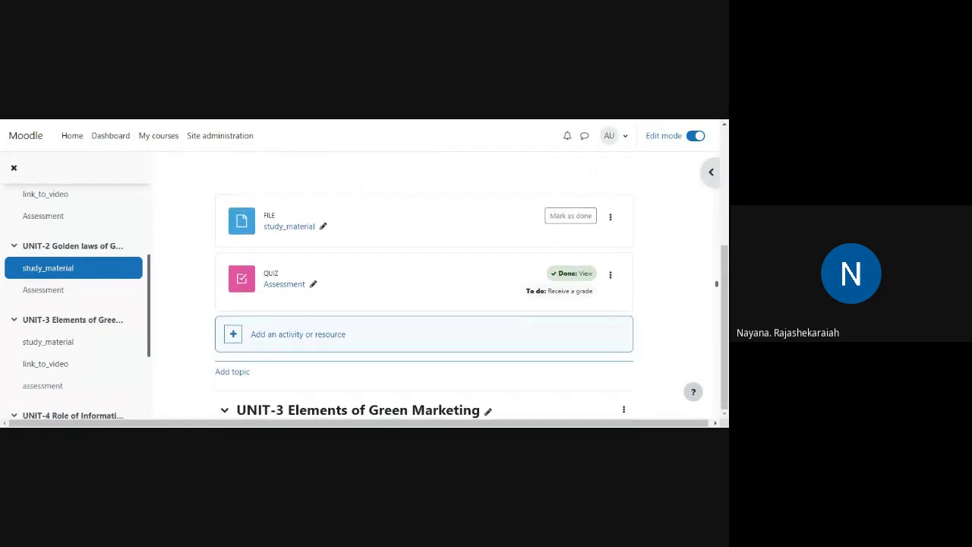
- Read through the UNIT-3 Elements of Green Marketing text on the green marketing mix of product, price, place and promotion
scroll(424, 286, down, 3)
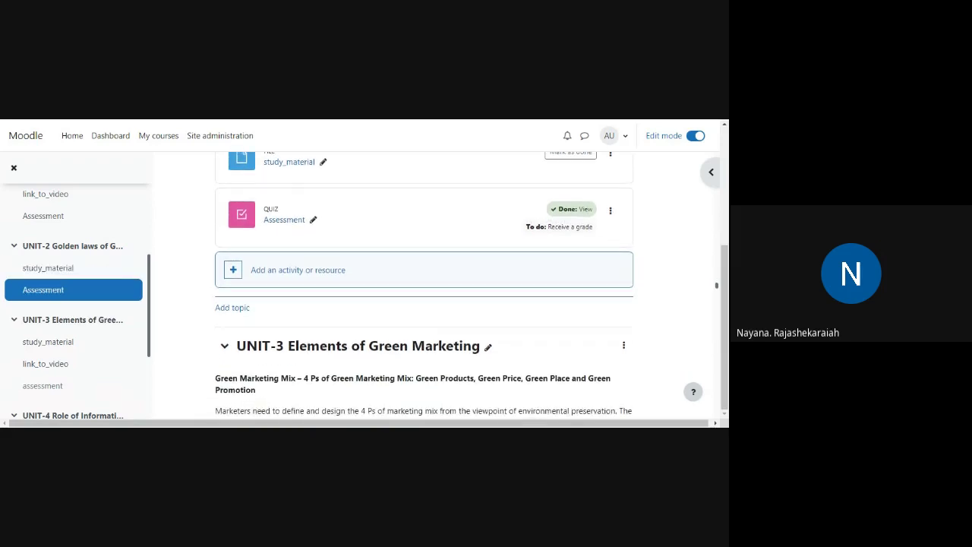
scroll(424, 296, down, 2)
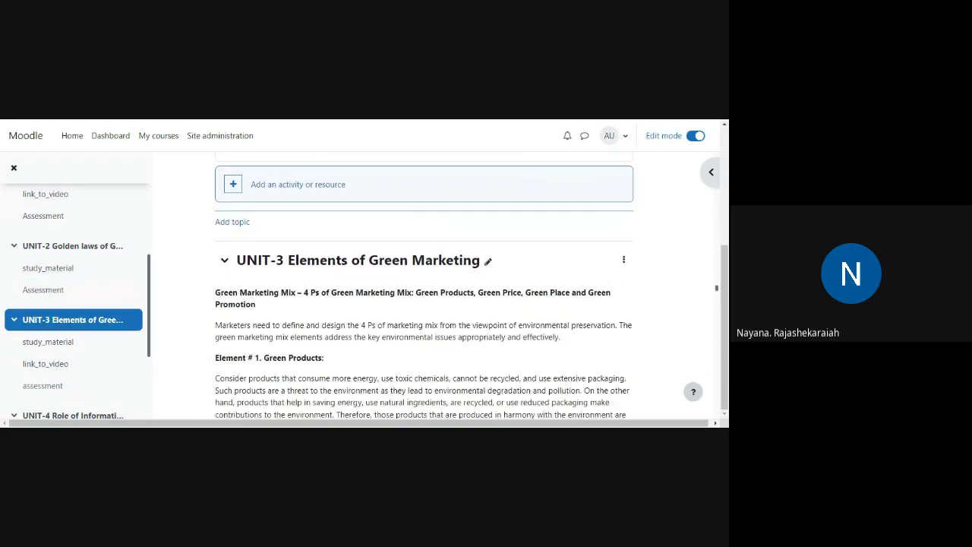
scroll(424, 286, down, 3)
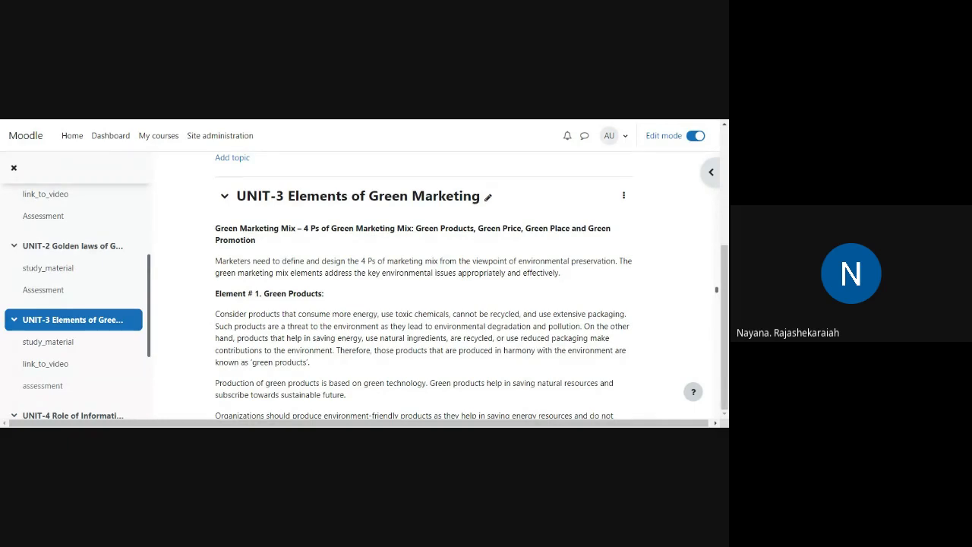
scroll(424, 285, down, 1)
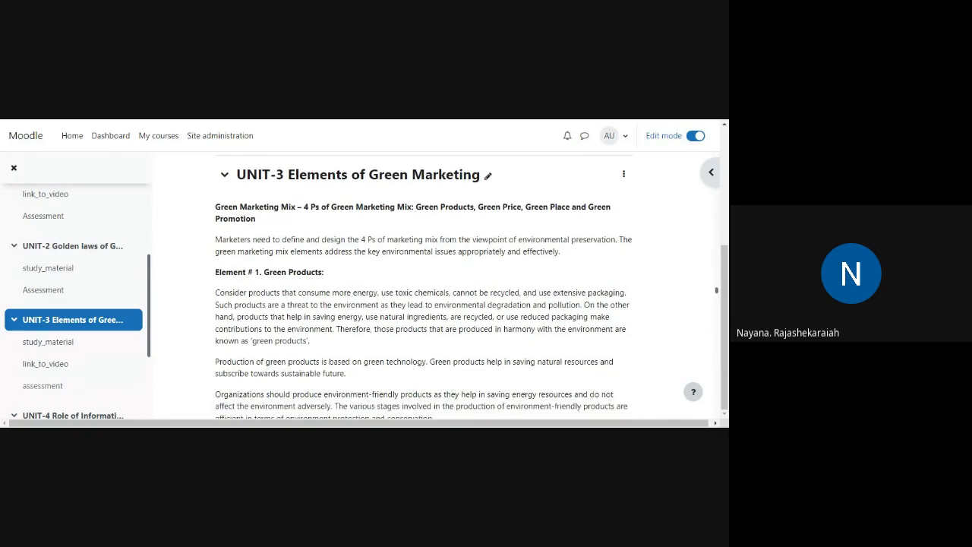
scroll(424, 286, down, 1)
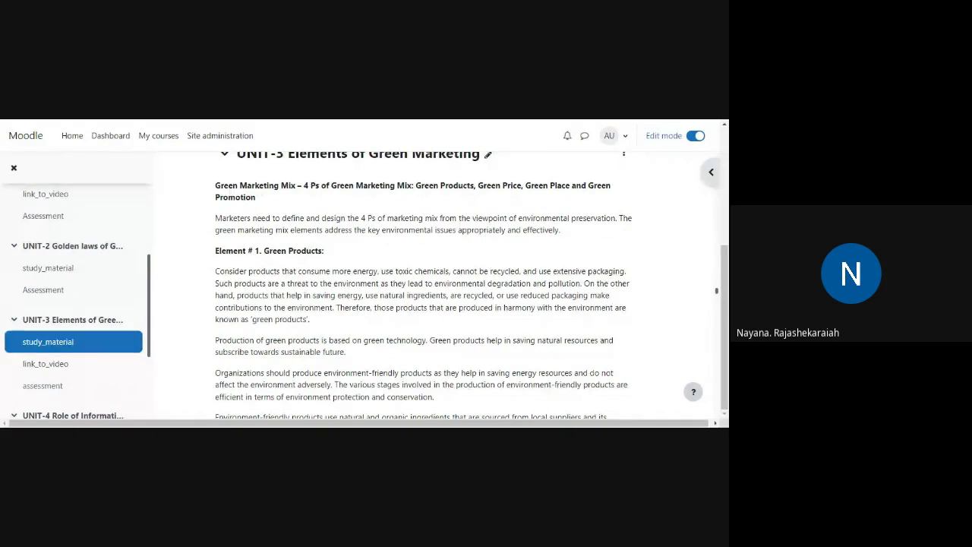
scroll(424, 286, down, 3)
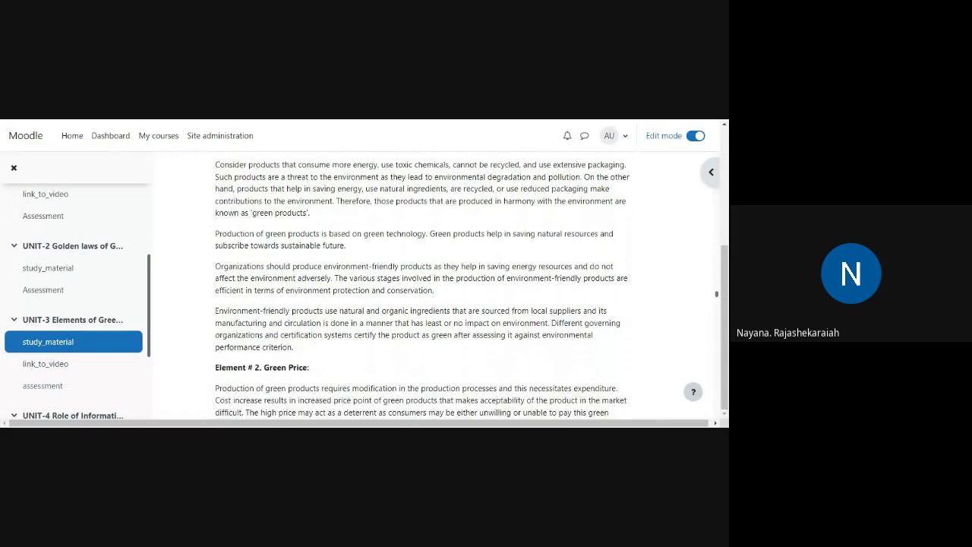
scroll(423, 286, down, 8)
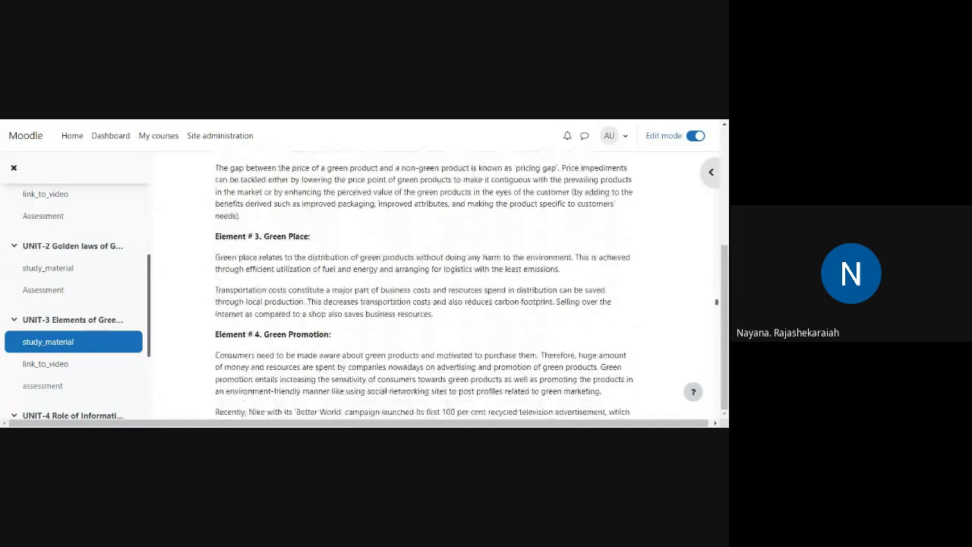
scroll(423, 285, down, 5)
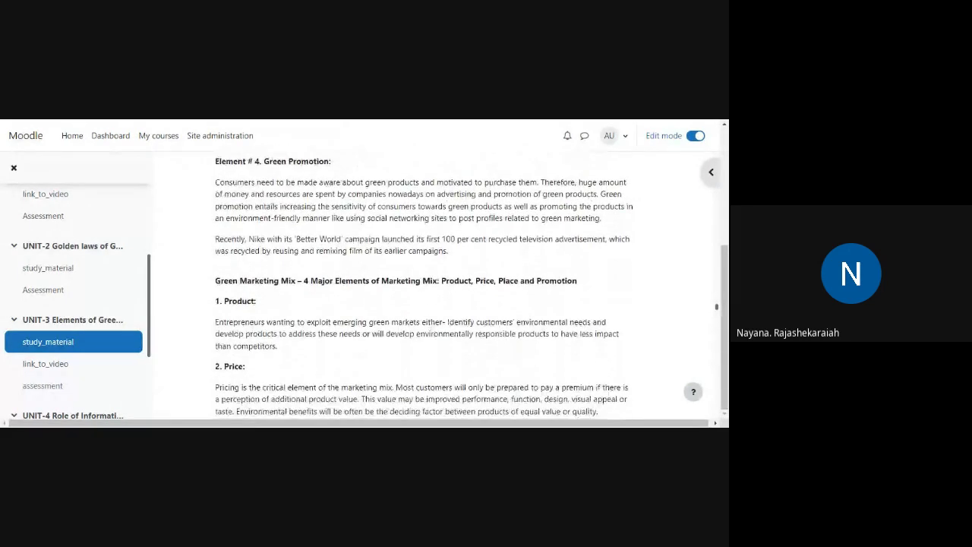
scroll(423, 285, down, 4)
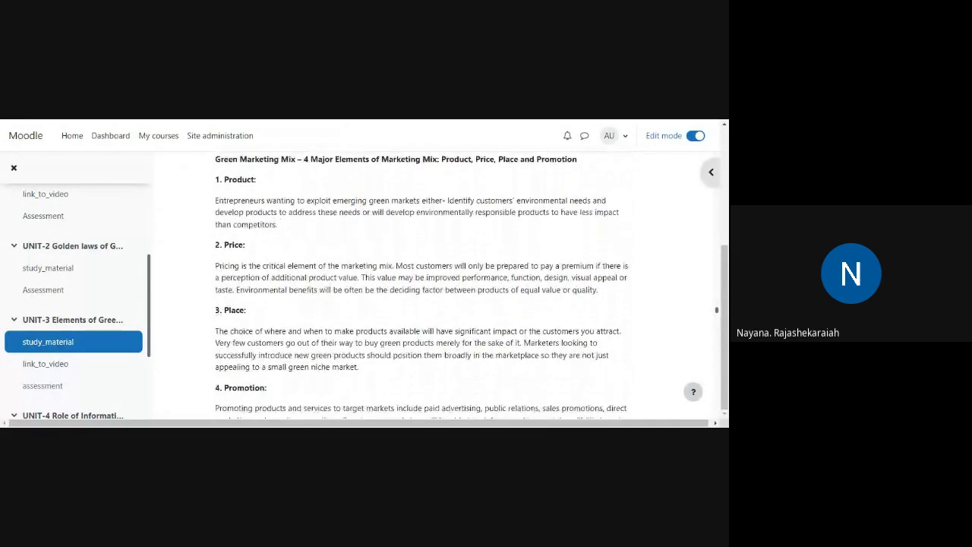
- Review the end of the UNIT-3 promotion text and the section's study_material file, link_to_video URL and assessment quiz
scroll(423, 286, down, 5)
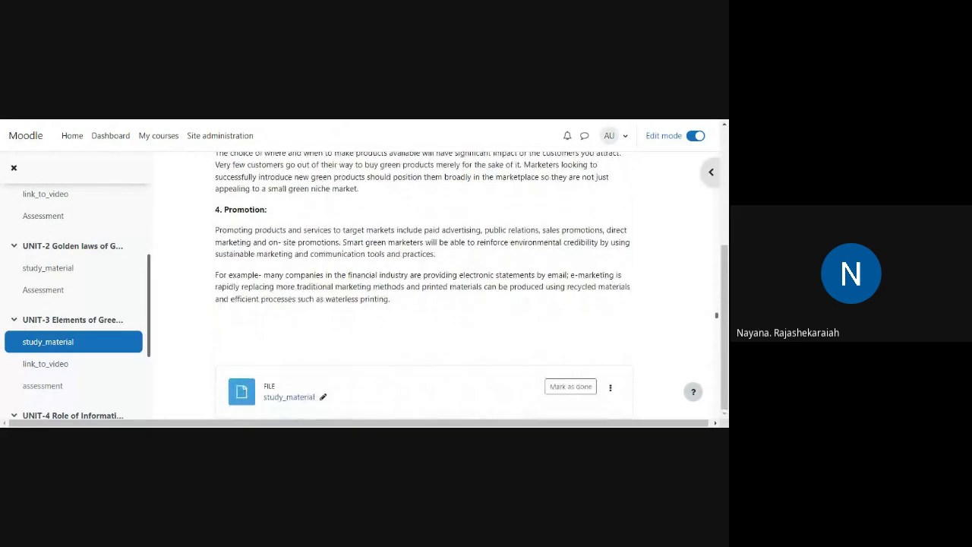
scroll(423, 285, down, 3)
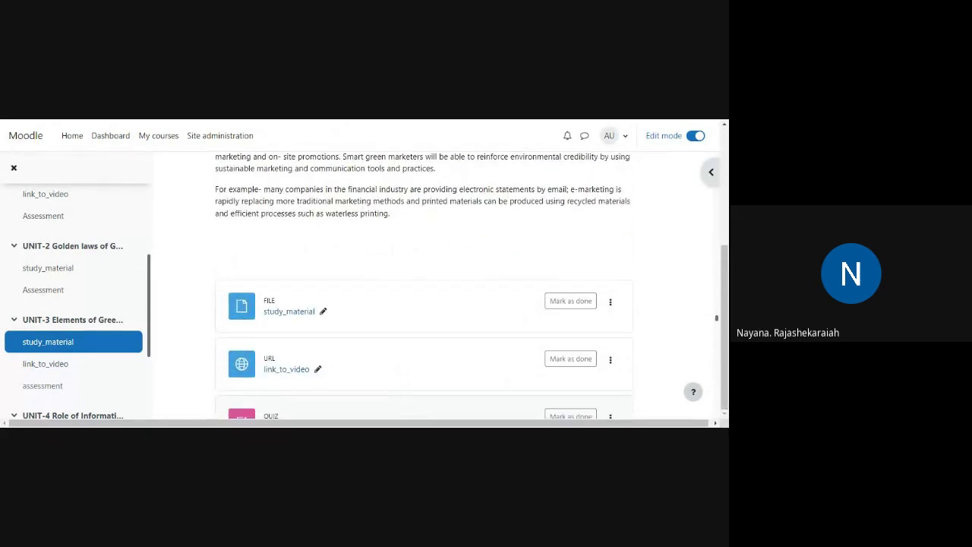
scroll(423, 286, down, 1)
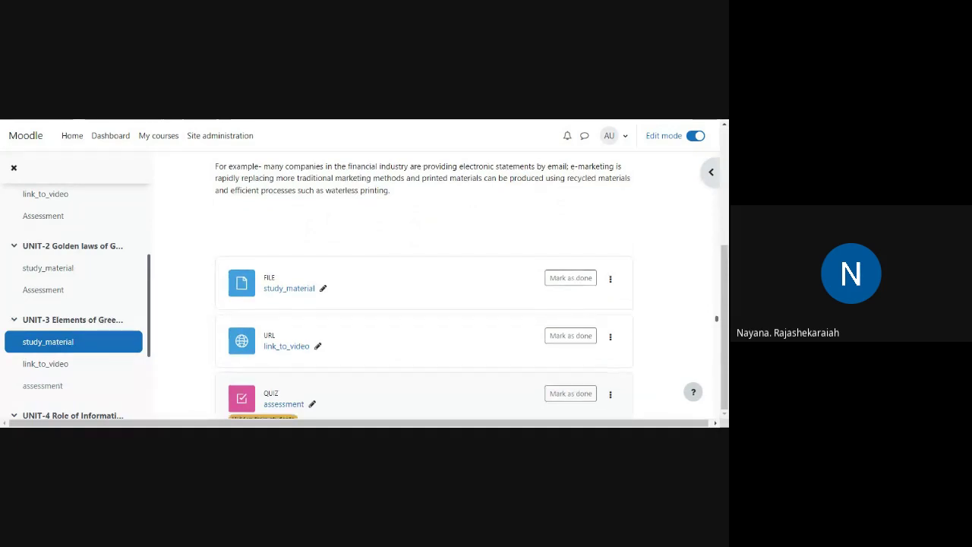
scroll(423, 285, down, 3)
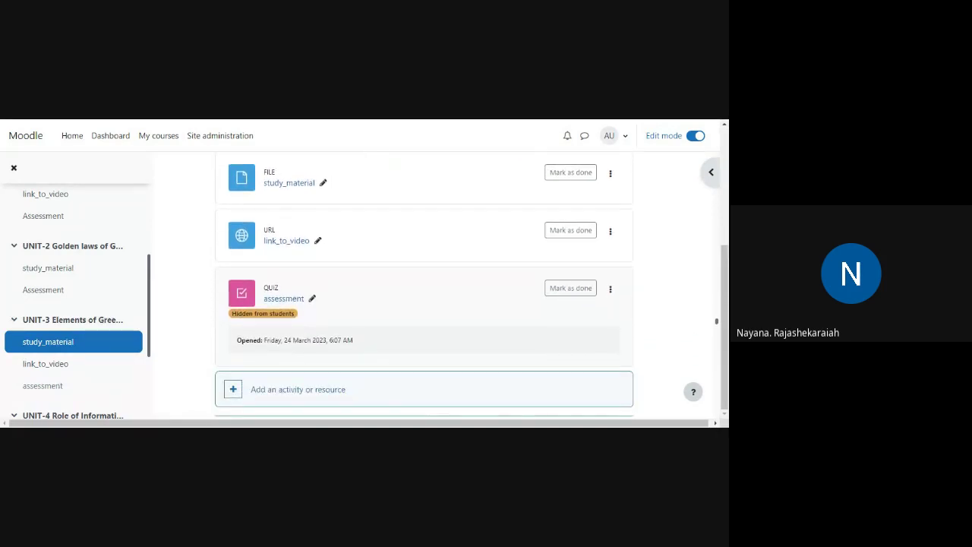
scroll(424, 281, down, 4)
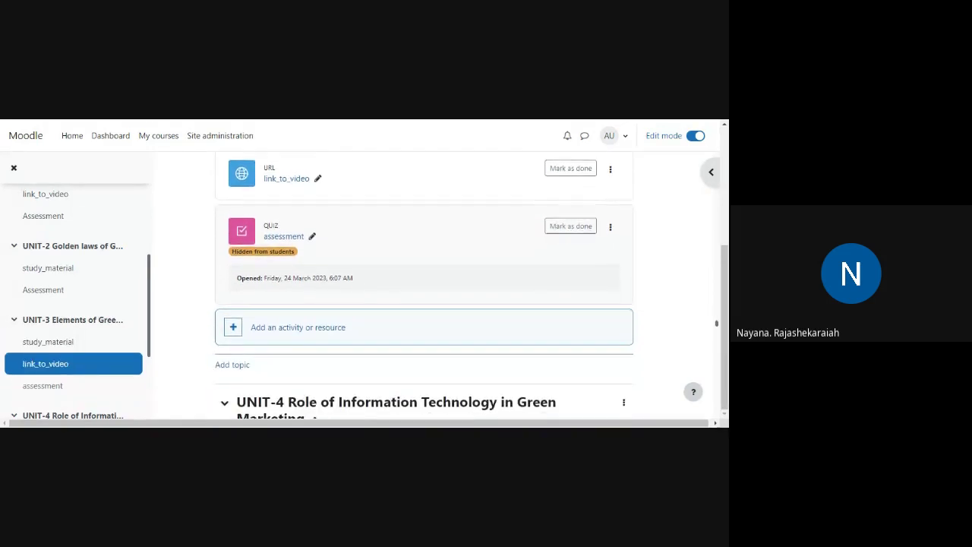
- Read the UNIT-4 text on the role of information technology in green marketing, including green data centres and the listed examples
scroll(425, 281, down, 2)
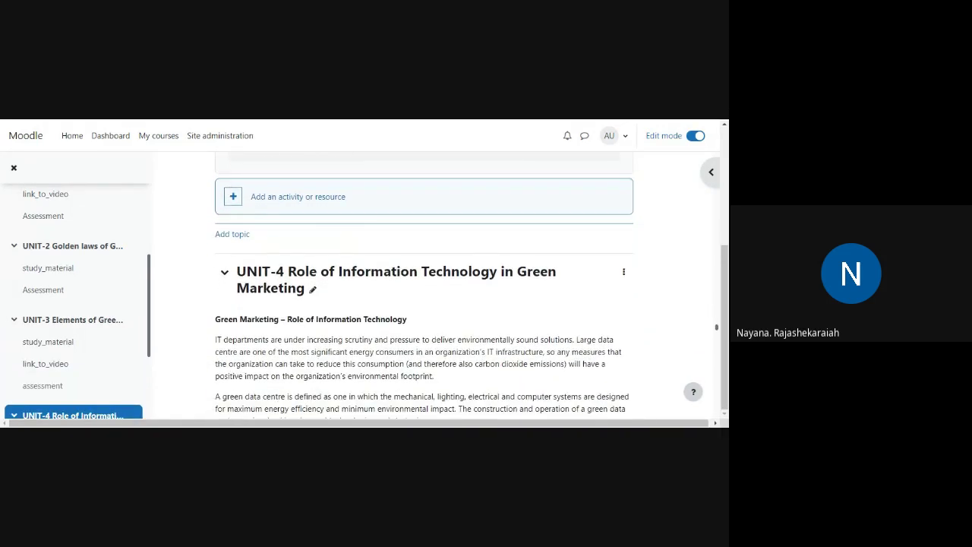
scroll(424, 281, down, 1)
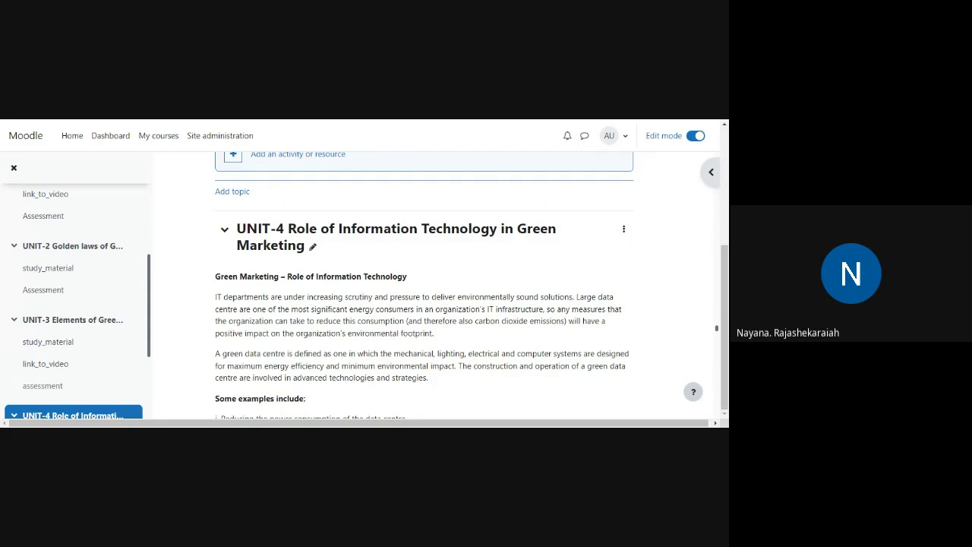
scroll(471, 288, down, 1)
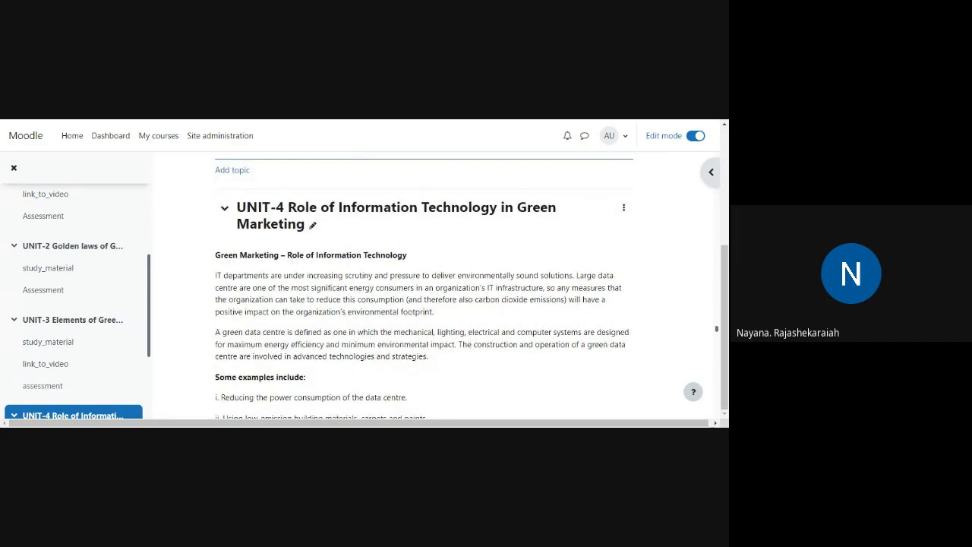
scroll(424, 289, down, 1)
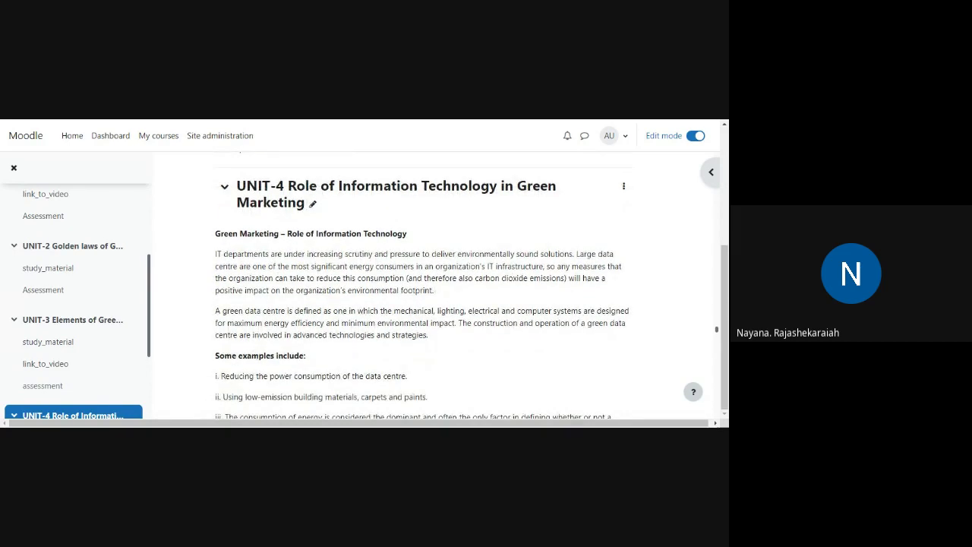
scroll(421, 289, down, 2)
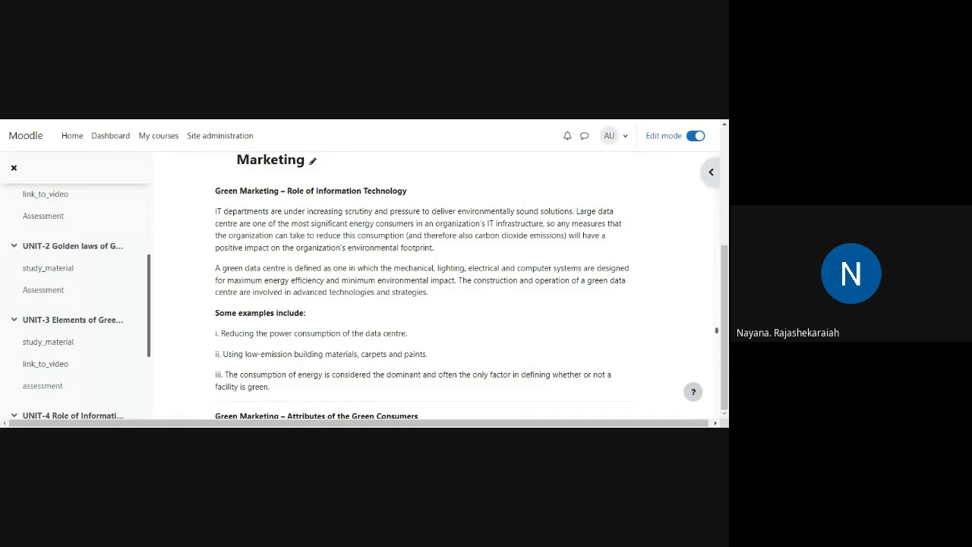
scroll(422, 286, down, 1)
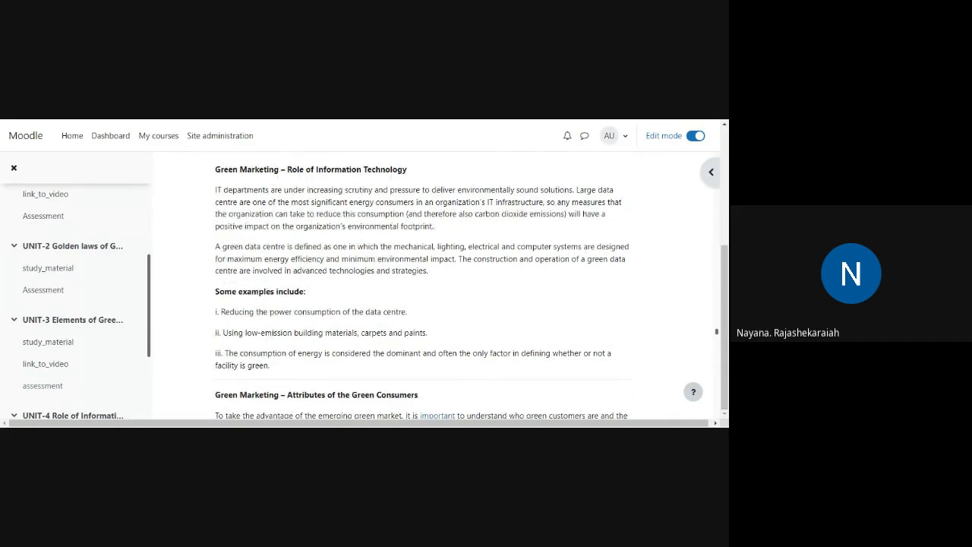
scroll(422, 286, down, 1)
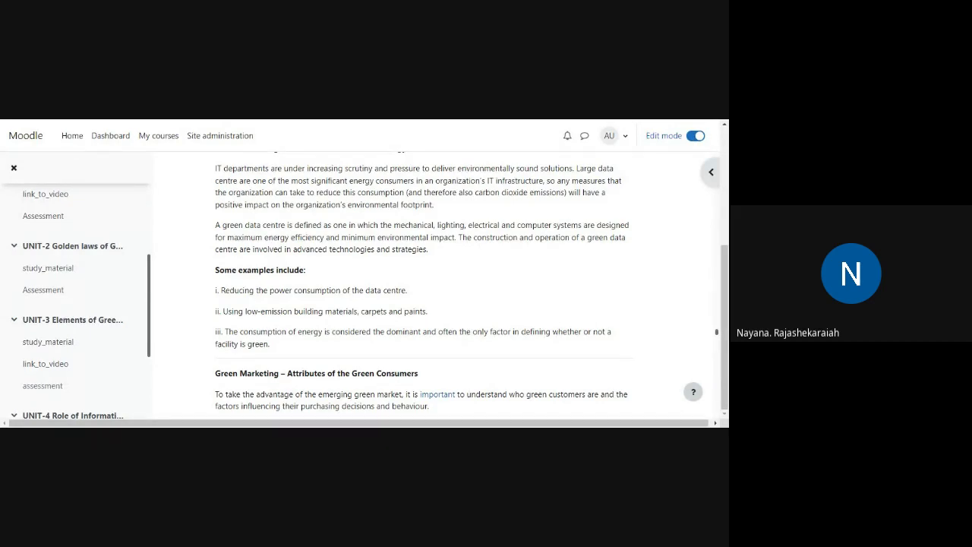
scroll(423, 291, up, 1)
scroll(423, 292, down, 2)
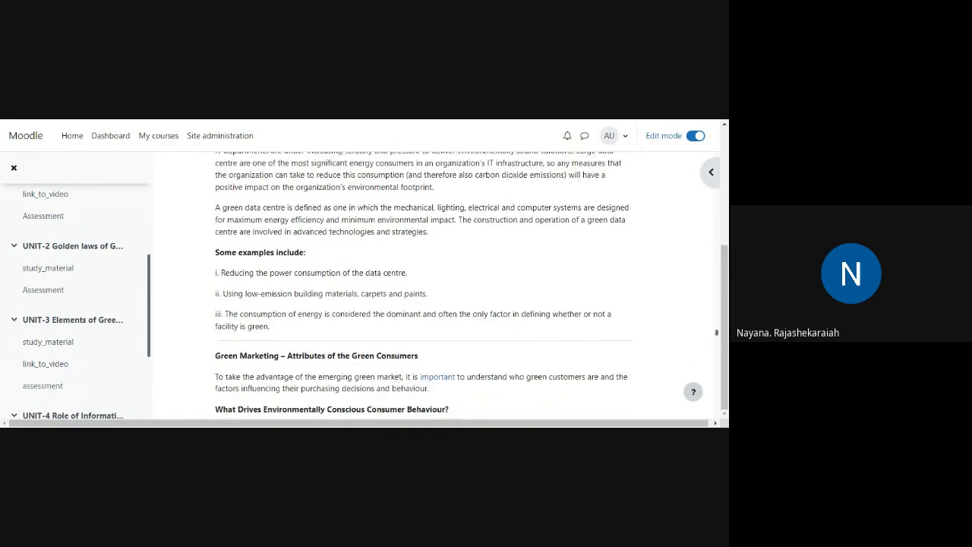
- Read the UNIT-4 text on attributes of green consumers, including what drives their behaviour and the Natural Marketing Institute's market categories
scroll(422, 291, down, 1)
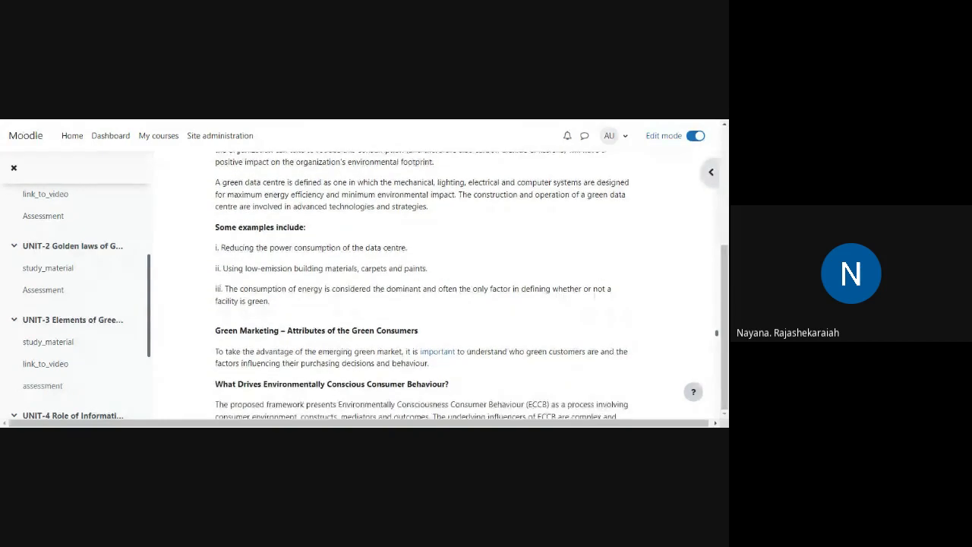
scroll(423, 292, down, 4)
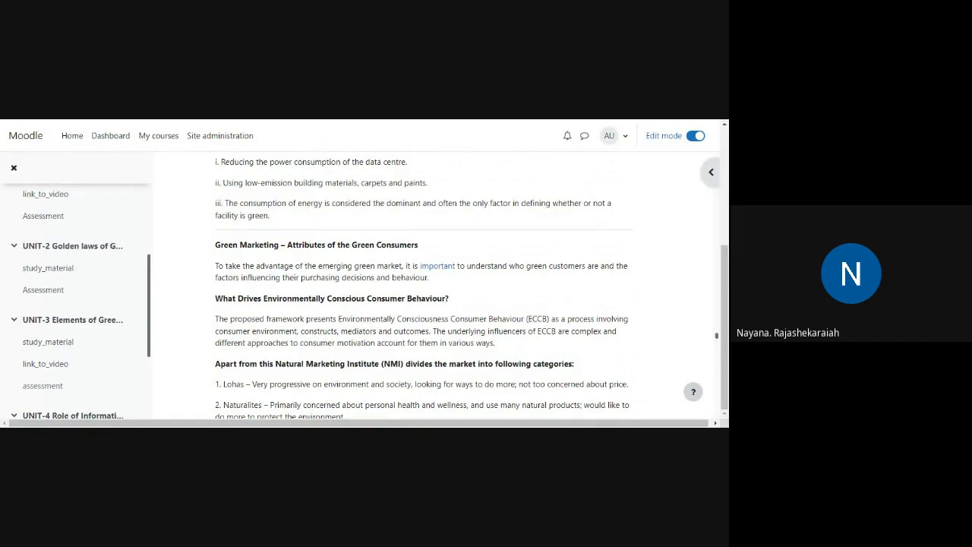
scroll(423, 291, down, 1)
scroll(422, 292, down, 1)
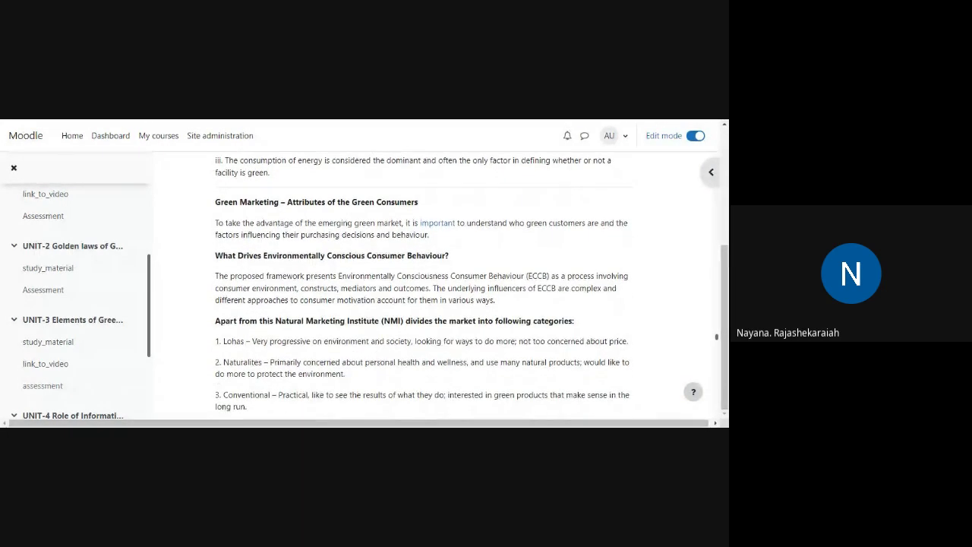
scroll(423, 292, down, 1)
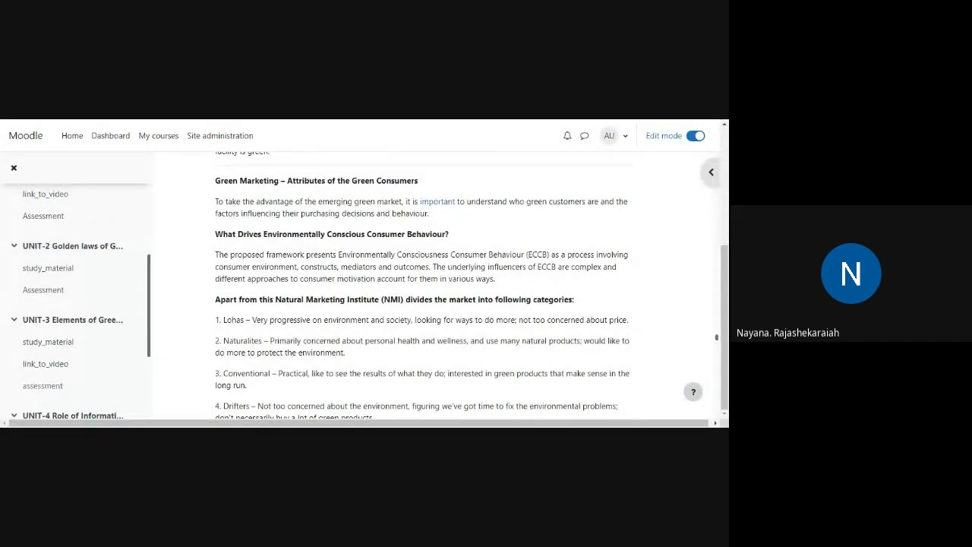
scroll(423, 291, down, 1)
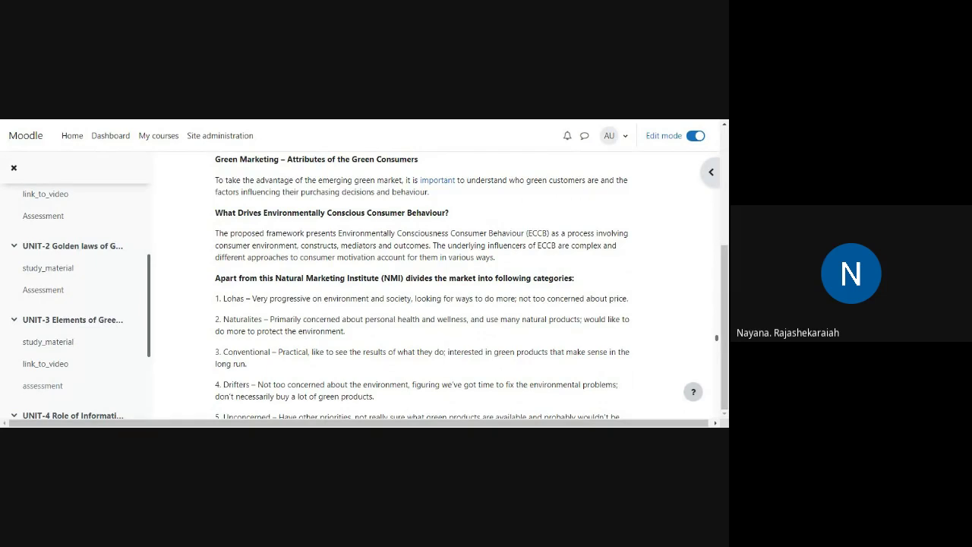
scroll(423, 292, down, 1)
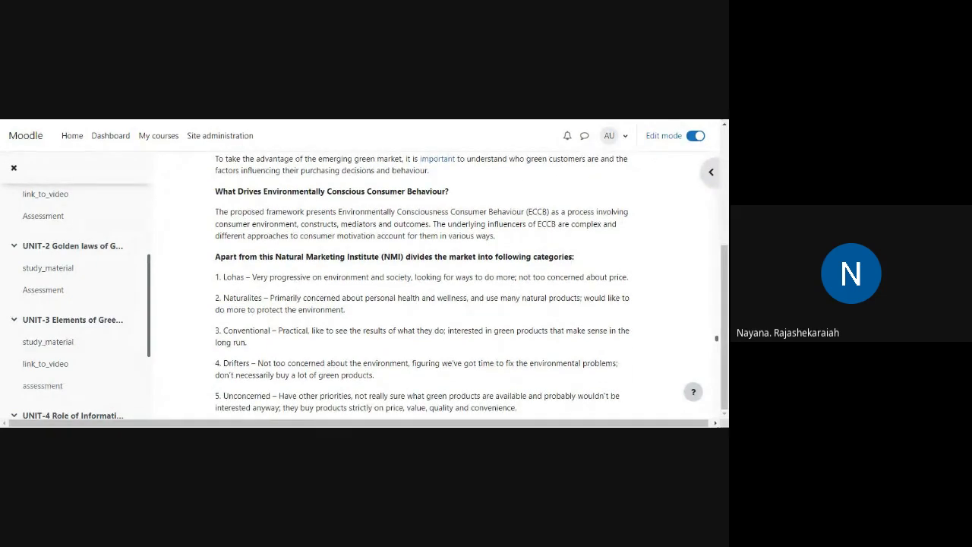
scroll(423, 291, down, 5)
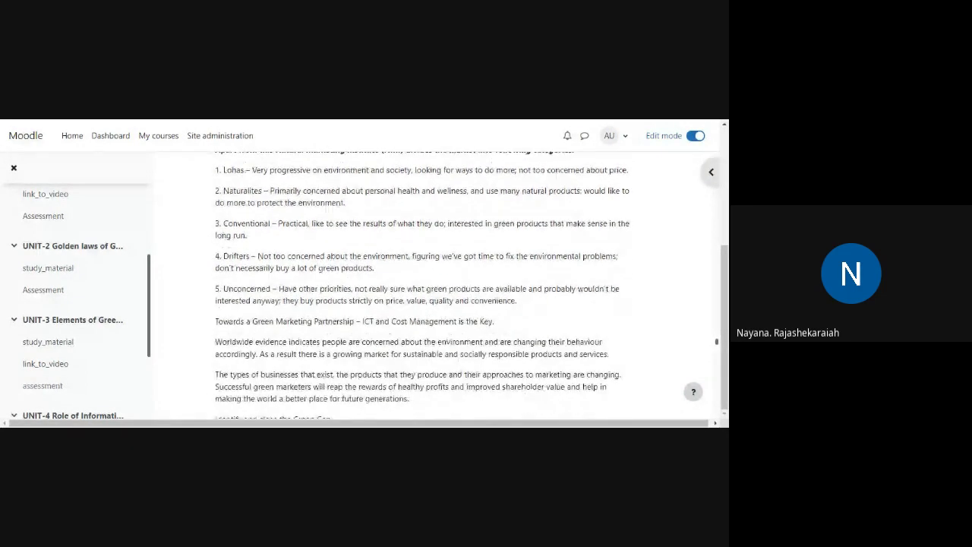
- Review the end of the UNIT-4 text on closing the Green Gap and the section's study_material file and Assessment quiz
scroll(423, 292, down, 10)
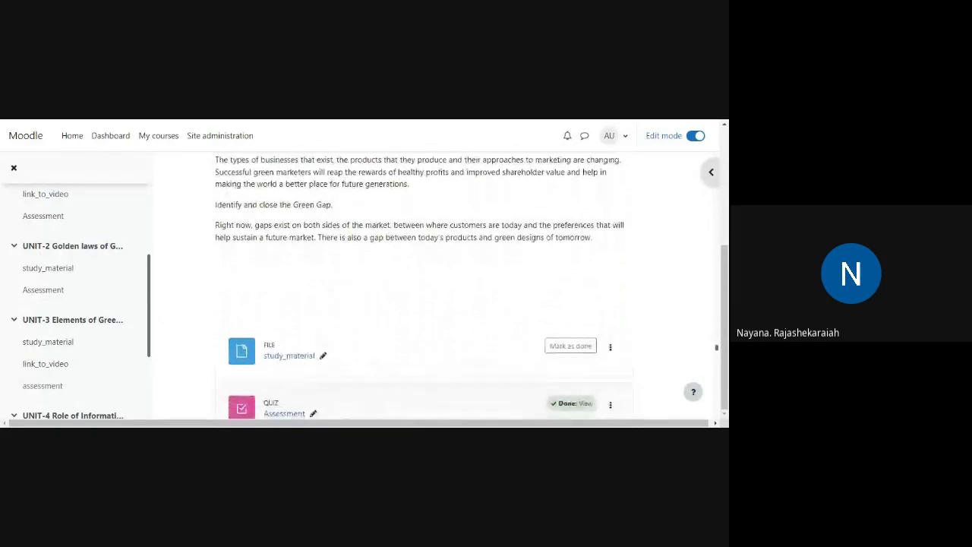
scroll(423, 291, down, 4)
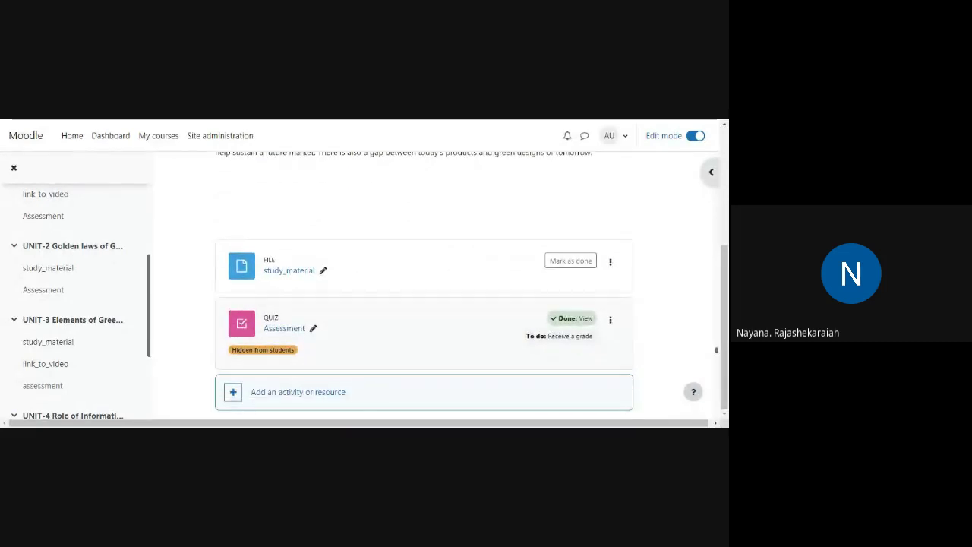
scroll(423, 292, down, 1)
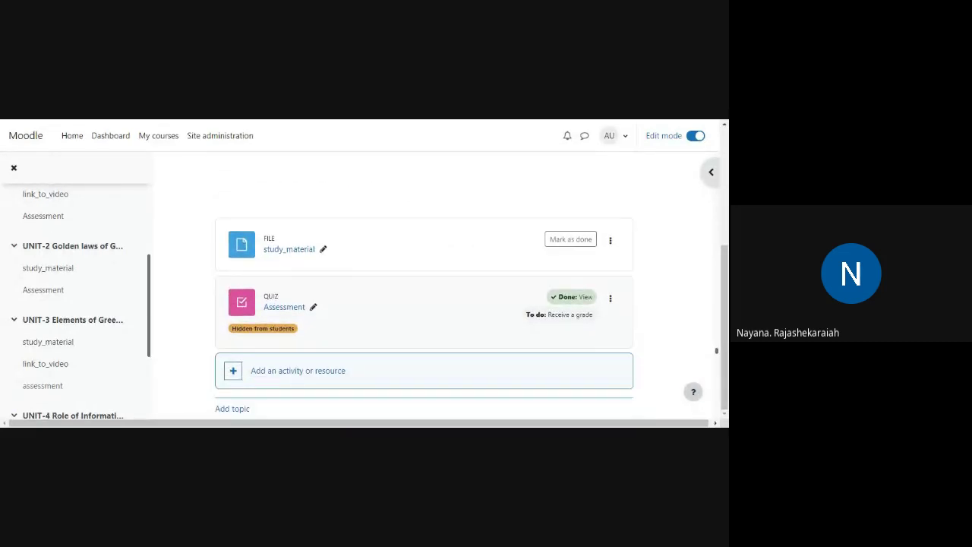
scroll(423, 292, down, 2)
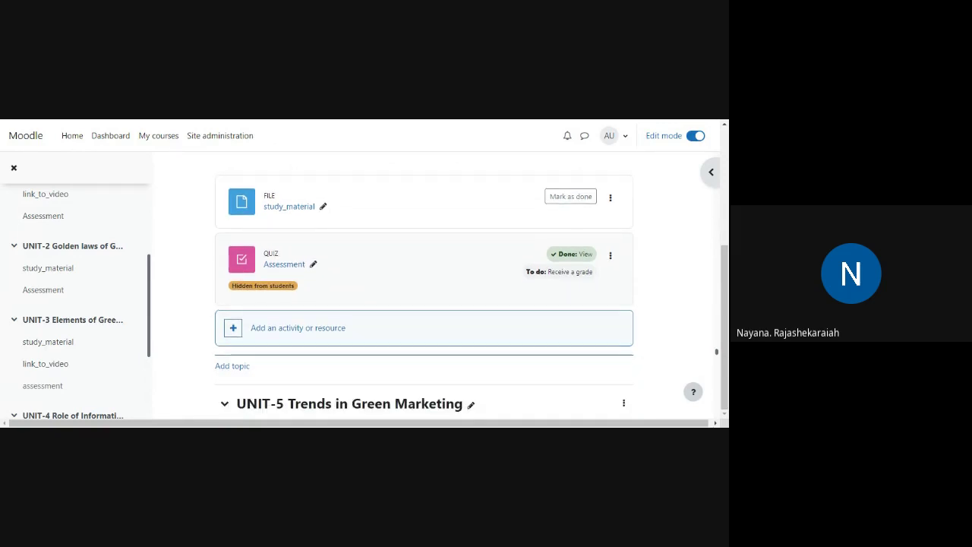
scroll(423, 291, down, 1)
- Read the start of UNIT-5 Trends in Green Marketing, covering the move towards green marketing and the present trends in India
scroll(422, 292, down, 6)
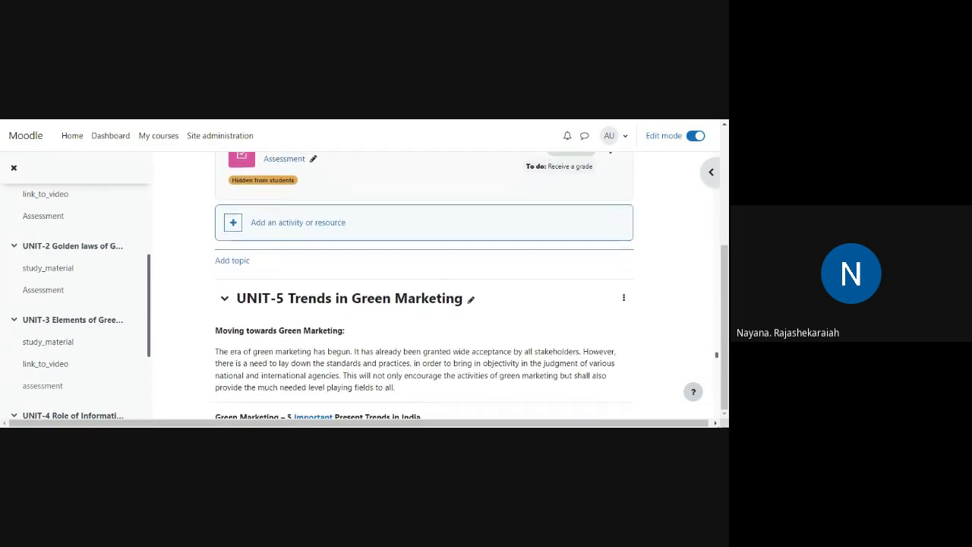
scroll(423, 291, down, 1)
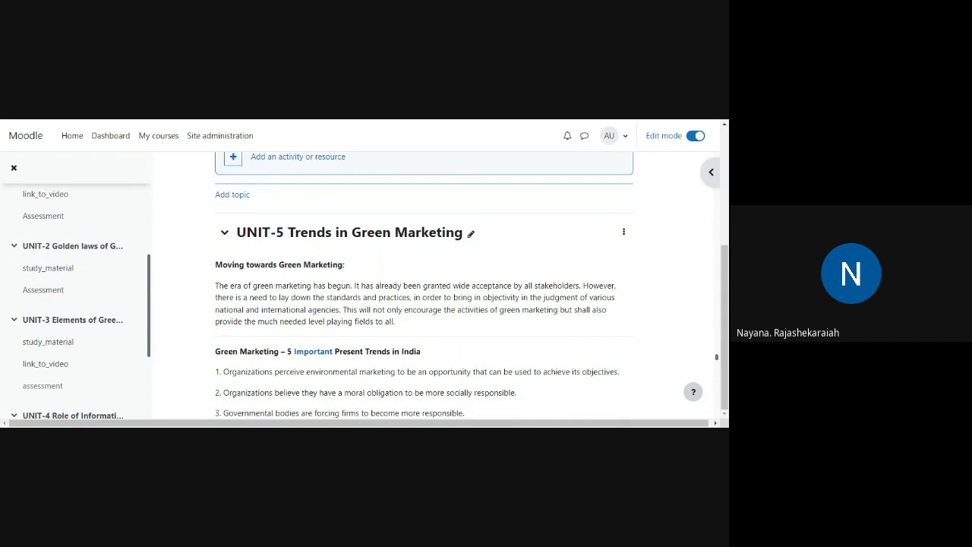
scroll(423, 292, down, 3)
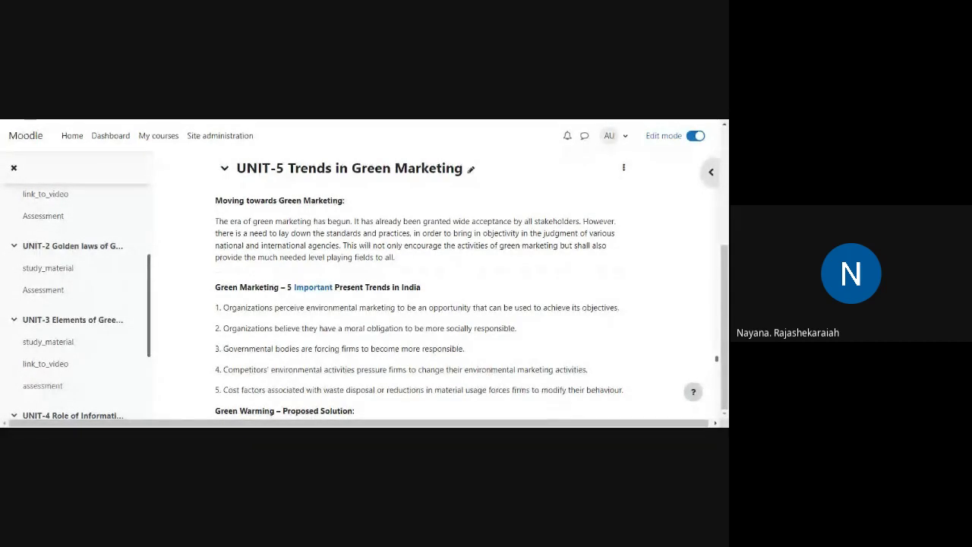
scroll(437, 288, down, 1)
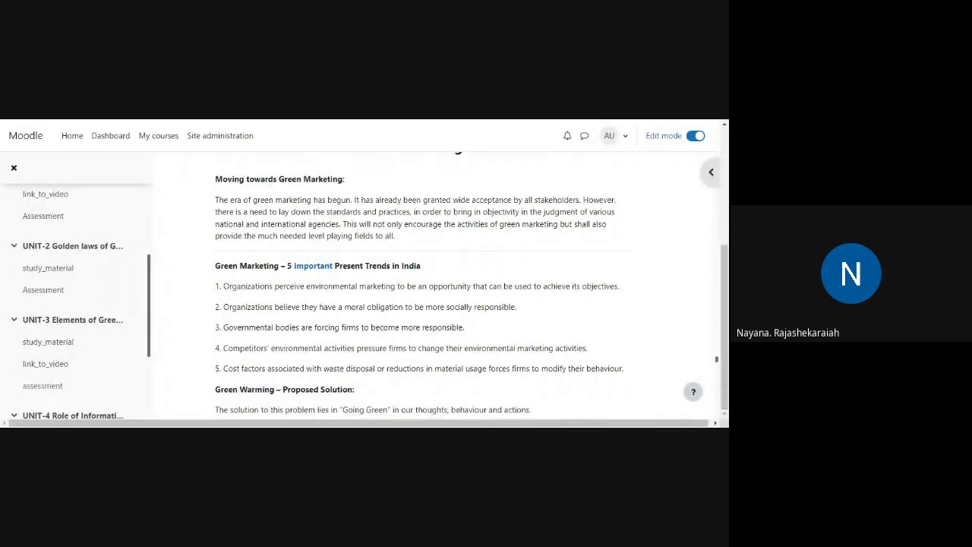
scroll(422, 292, down, 1)
scroll(437, 289, down, 1)
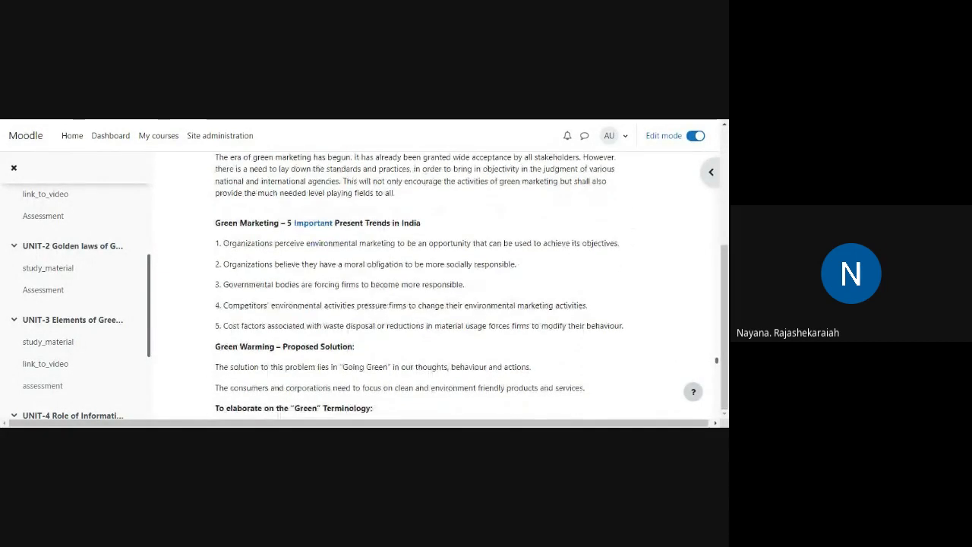
scroll(423, 287, down, 1)
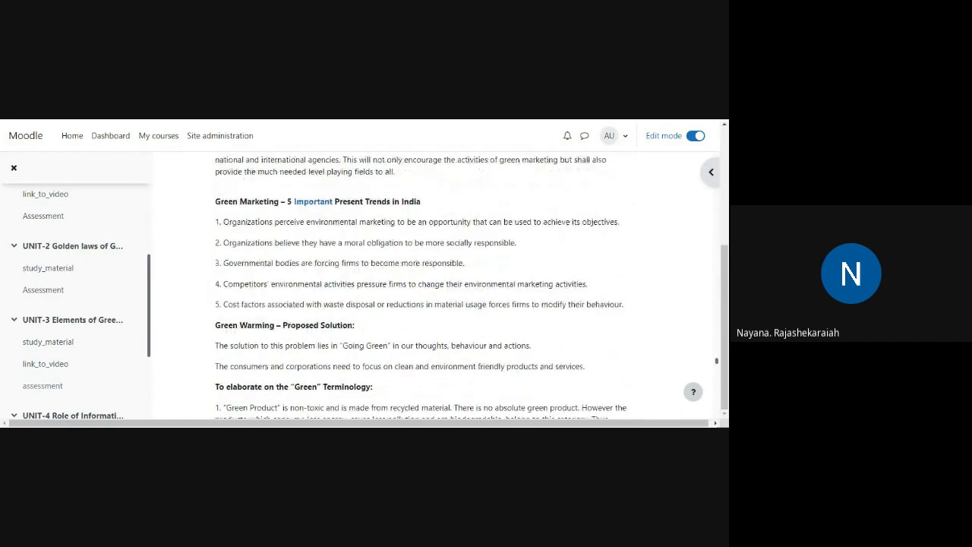
scroll(423, 287, down, 1)
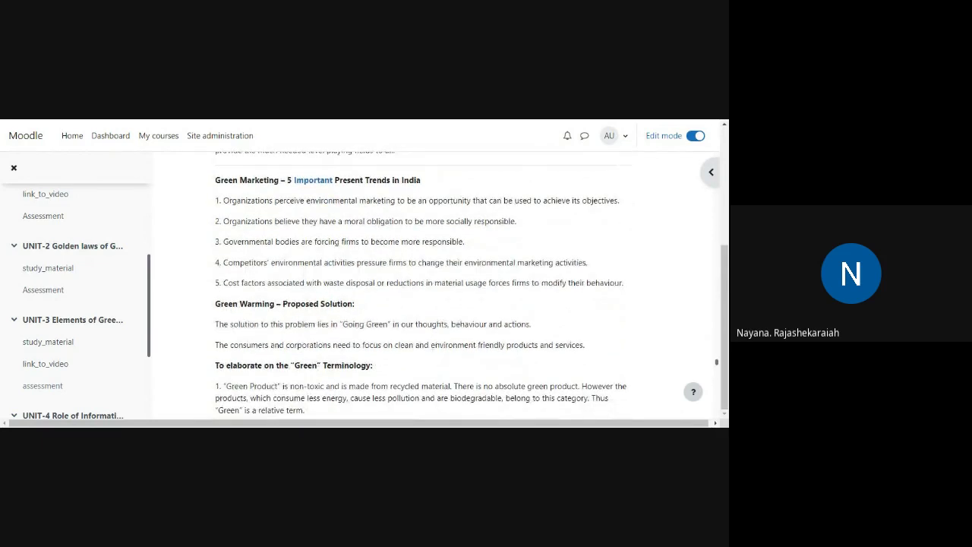
- Read the UNIT-5 explanations of the "Green" terminology and the business aspects to make green, from supply chain to product innovations
scroll(423, 289, down, 1)
scroll(422, 289, down, 1)
scroll(422, 288, down, 1)
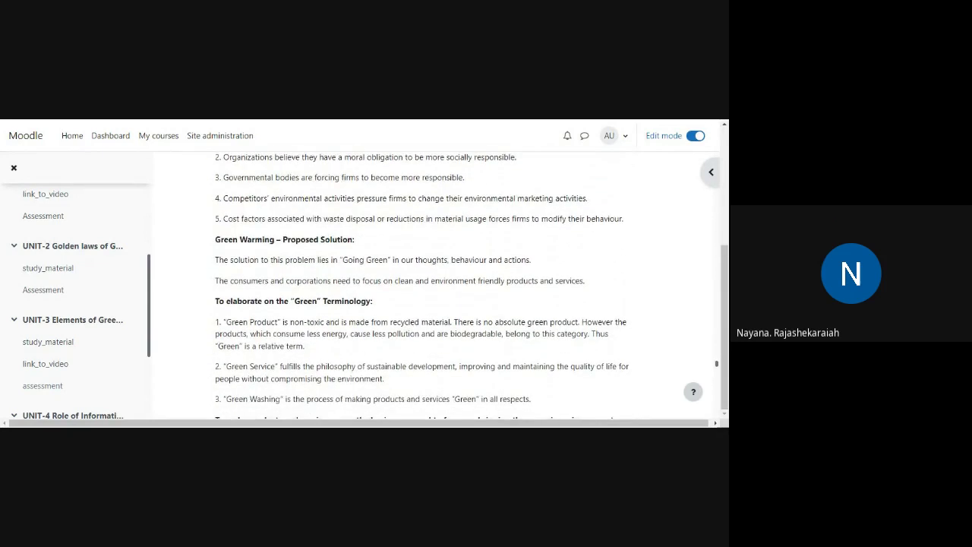
scroll(422, 288, down, 1)
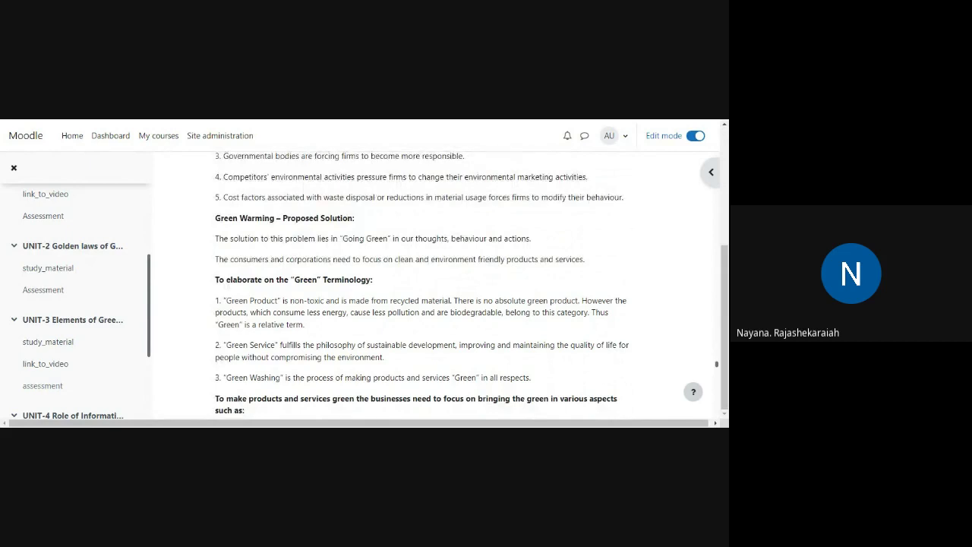
scroll(422, 289, down, 5)
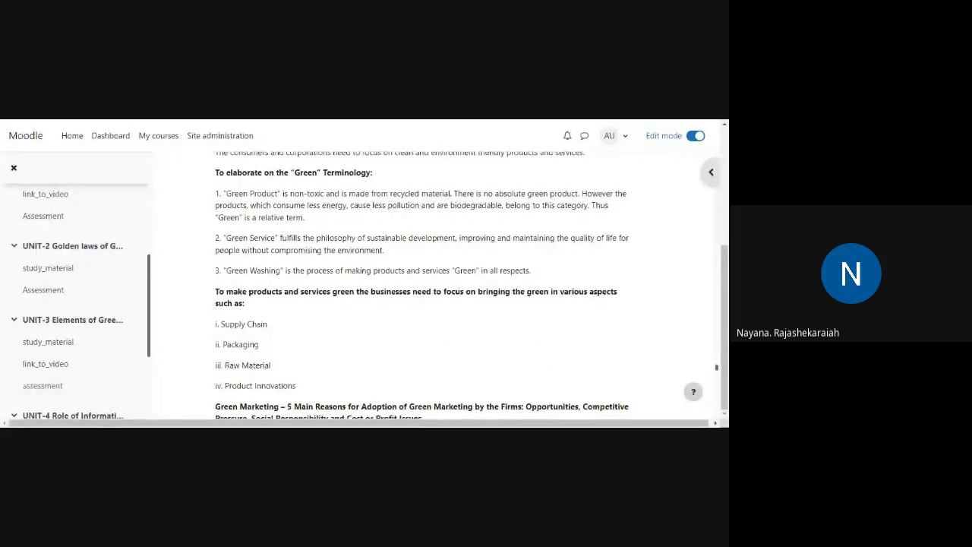
scroll(422, 288, down, 3)
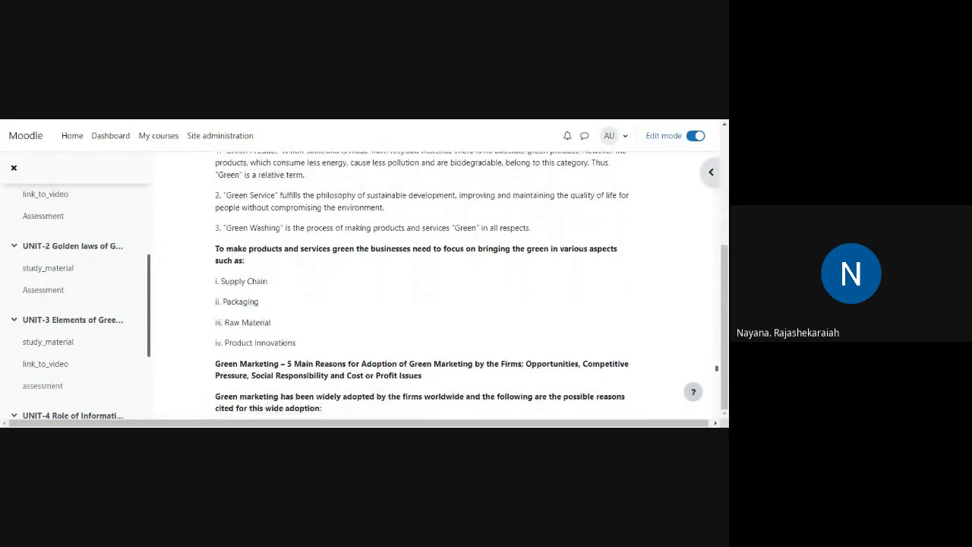
- Read the UNIT-5 reasons why firms adopt green marketing, from opportunities and governmental pressure to social responsibility and cost or profit issues
scroll(423, 288, down, 1)
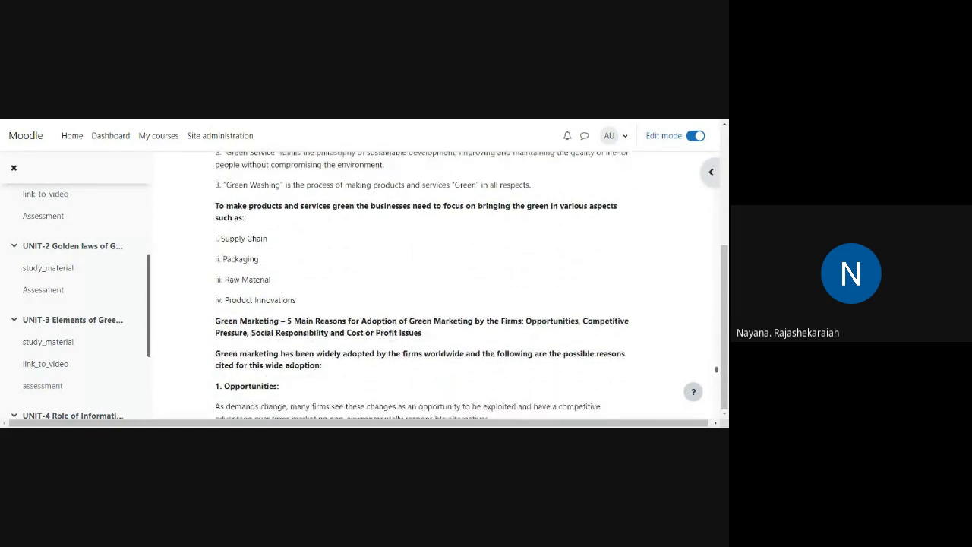
scroll(422, 289, down, 1)
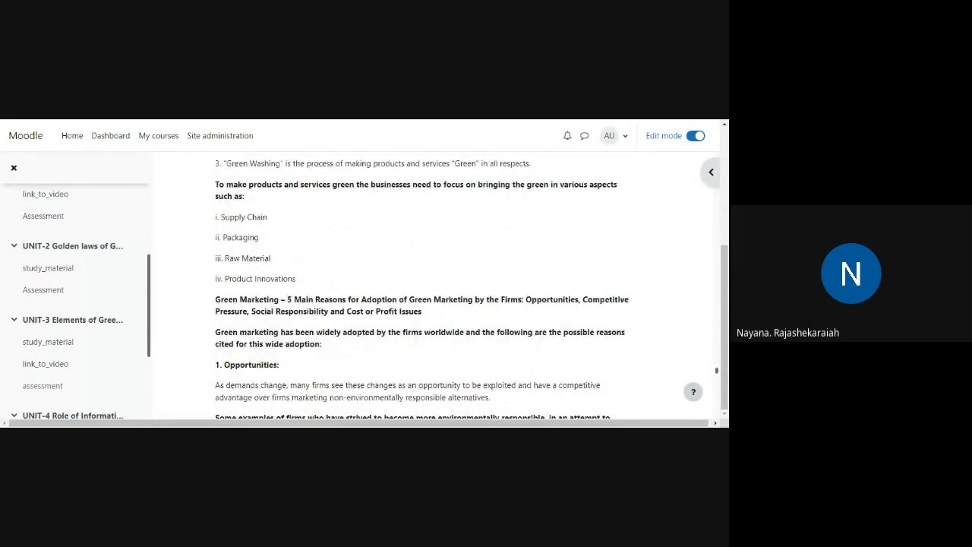
scroll(422, 289, down, 1)
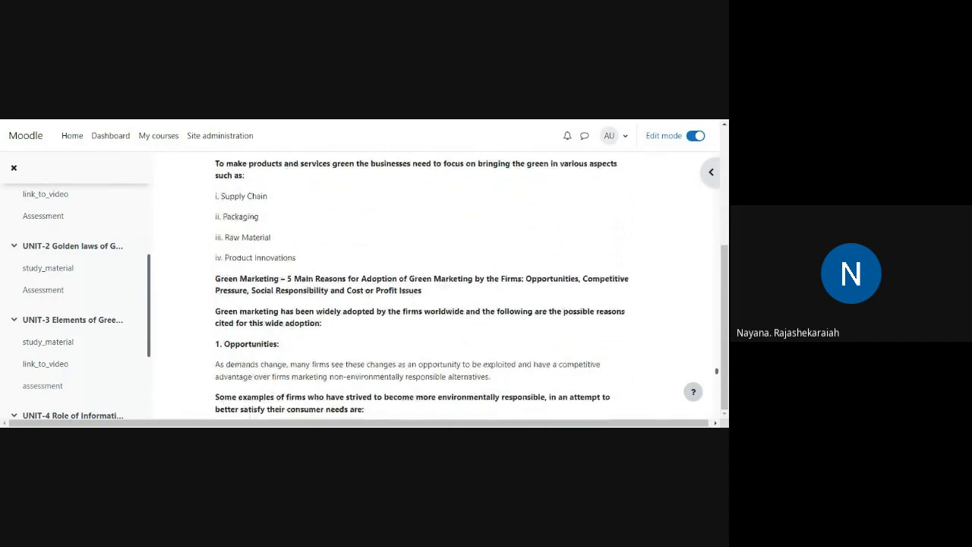
scroll(422, 288, down, 1)
scroll(422, 288, down, 1)
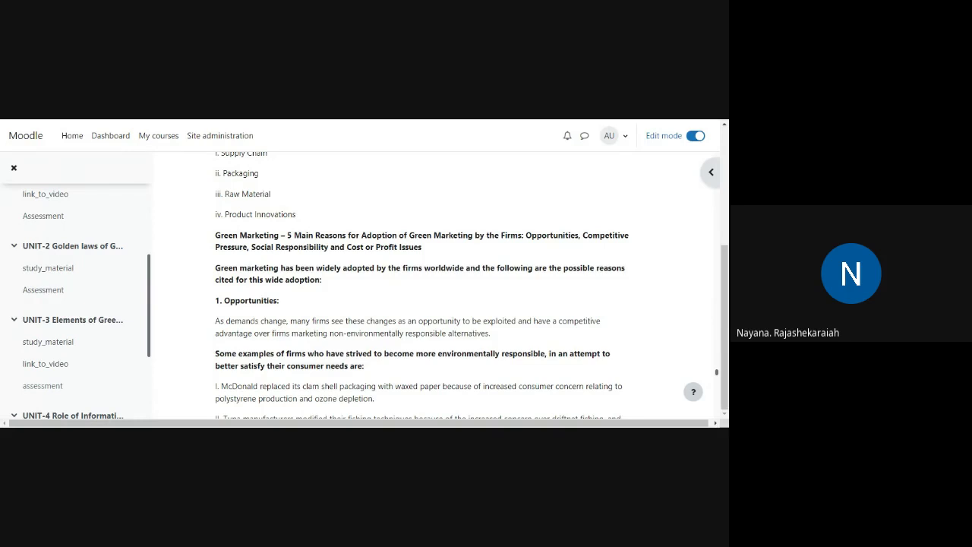
scroll(433, 284, down, 3)
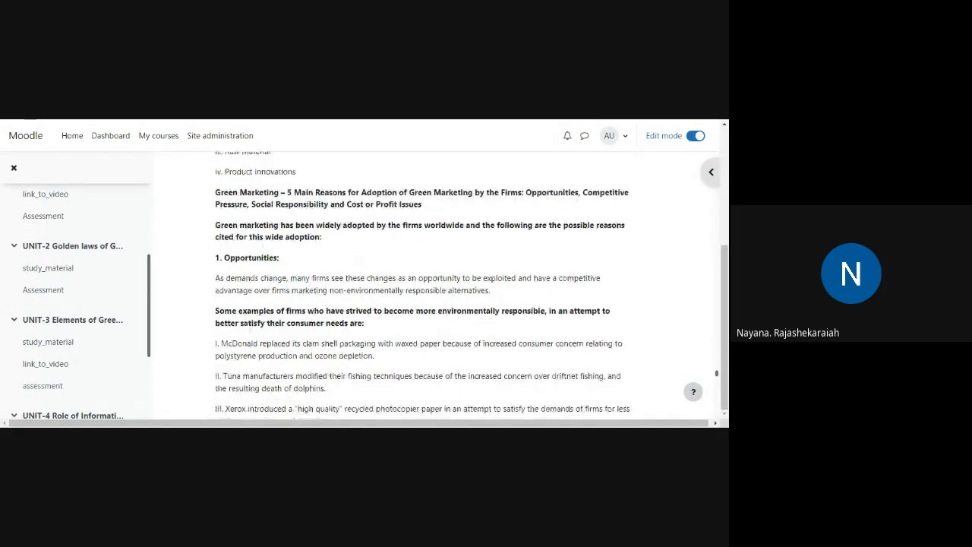
scroll(433, 284, down, 6)
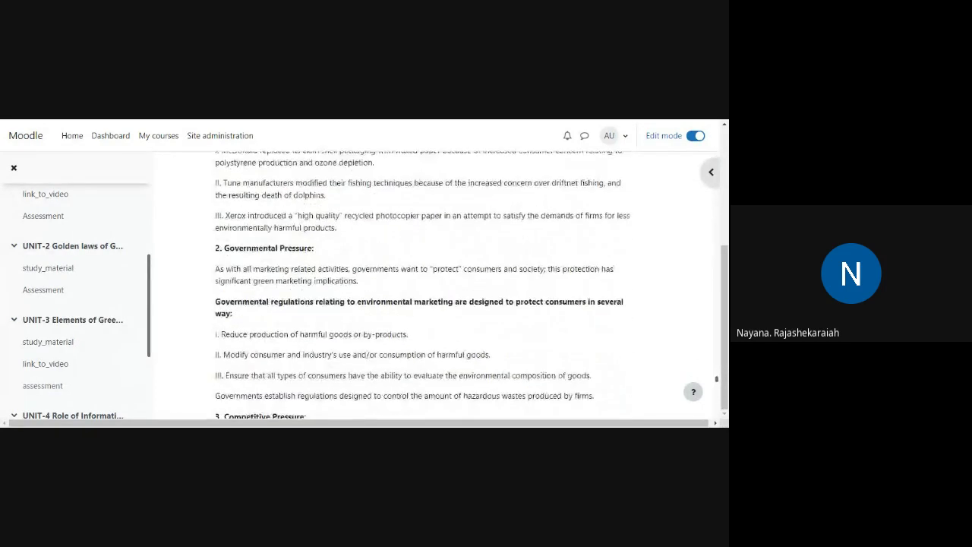
scroll(433, 285, down, 15)
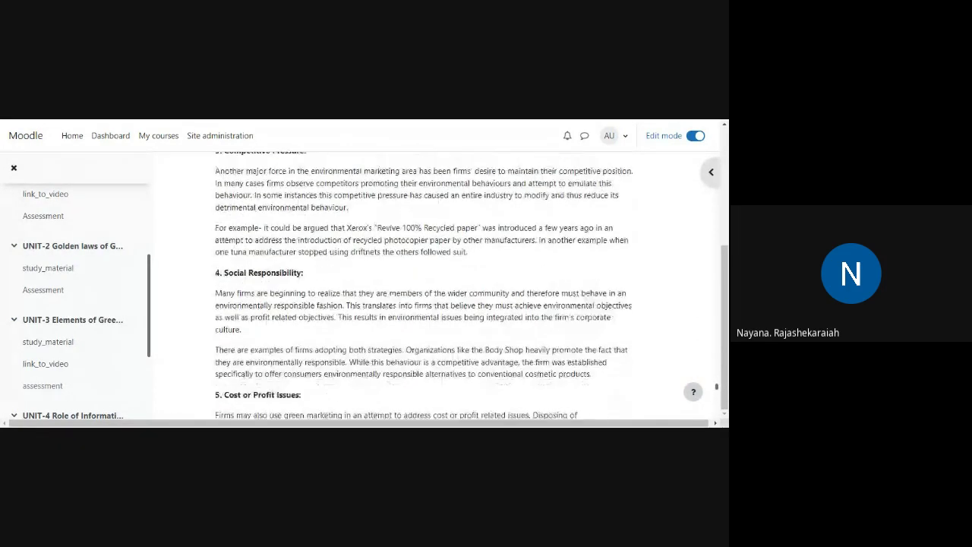
- Read the UNIT-5 challenges from standardization to avoiding green myopia, and view the section's study_material file and Assessment quiz
scroll(433, 285, down, 4)
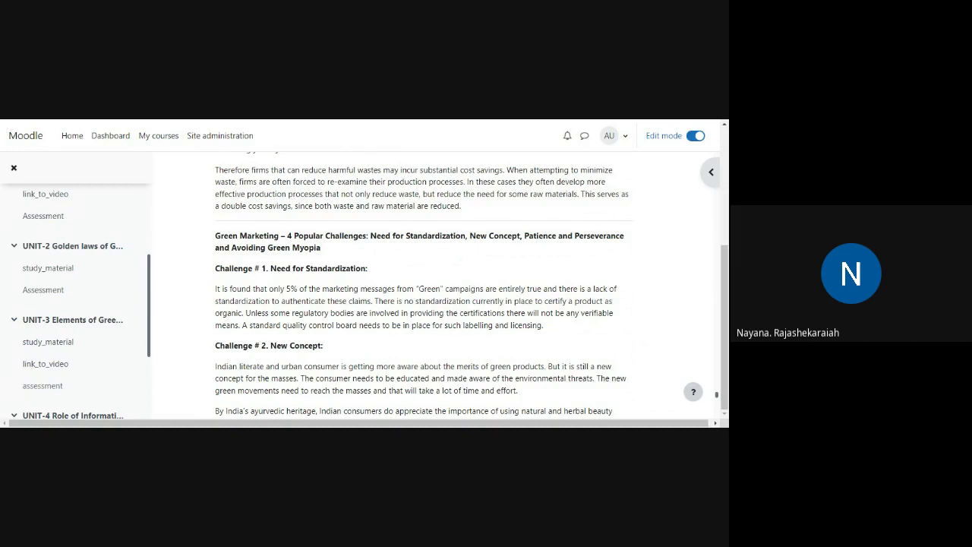
scroll(423, 288, down, 2)
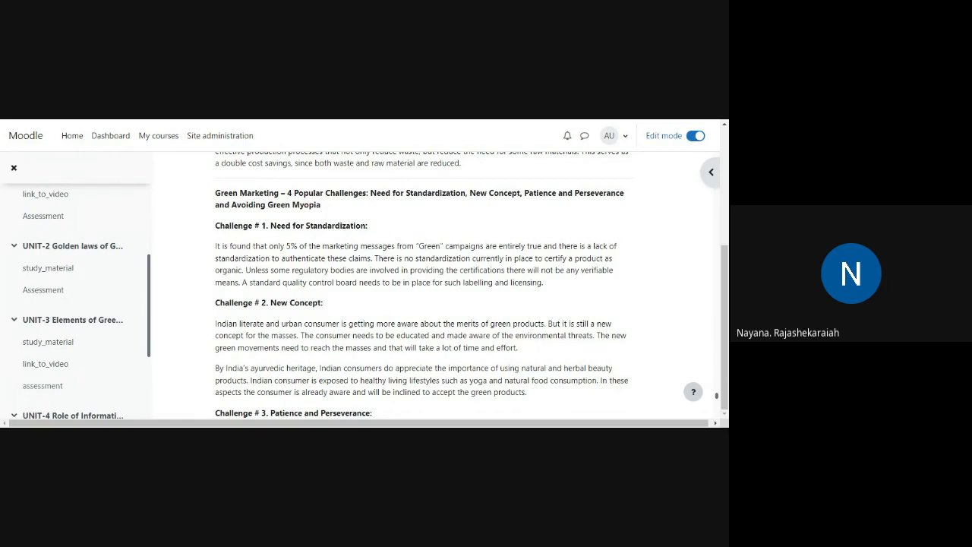
scroll(422, 285, down, 1)
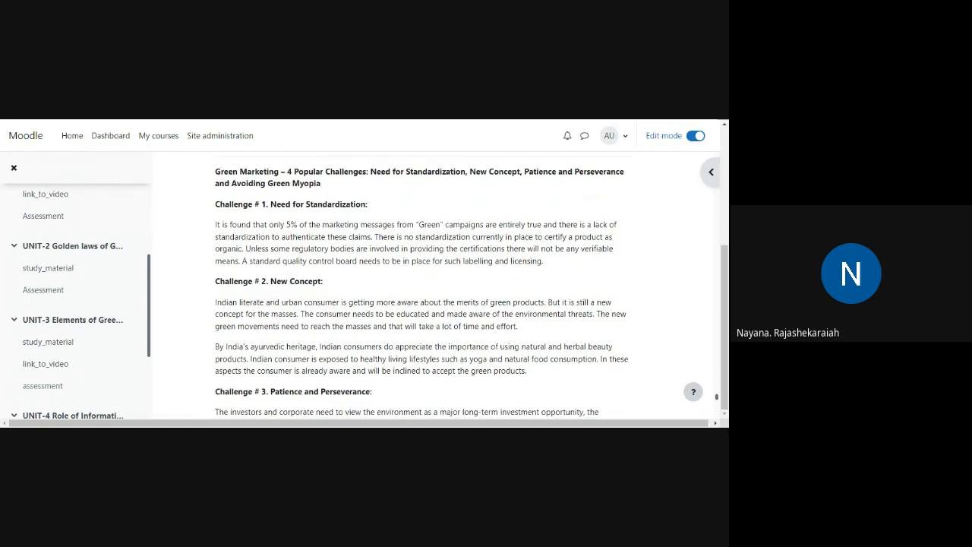
scroll(421, 285, down, 1)
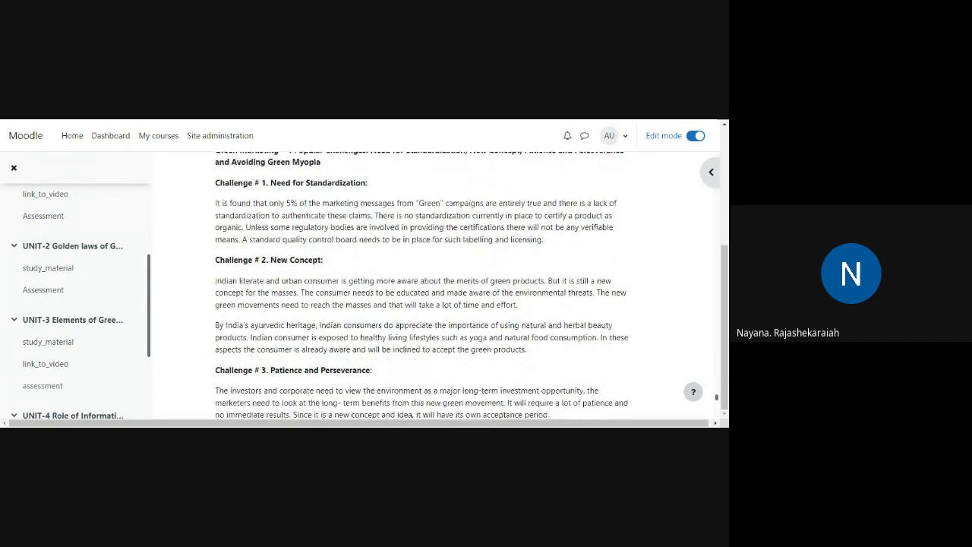
scroll(422, 285, down, 6)
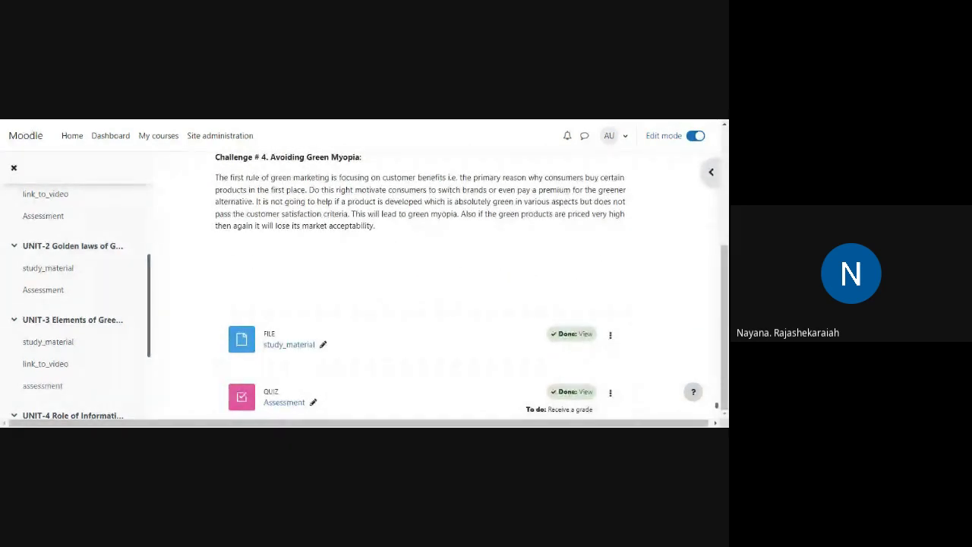
scroll(424, 284, down, 1)
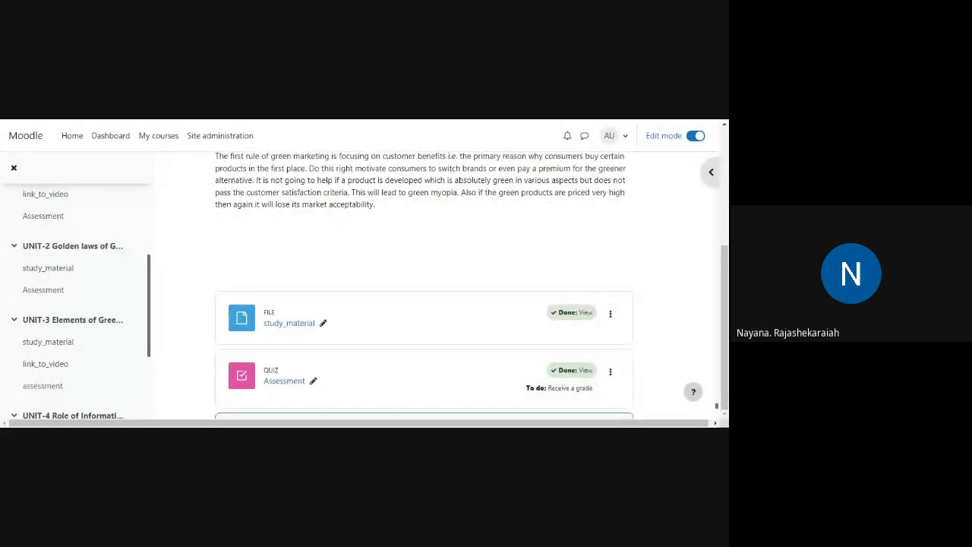
- Review the References section at the end of the Green Marketing course and return towards the earlier UNIT-5 content
scroll(423, 285, down, 1)
scroll(424, 285, down, 4)
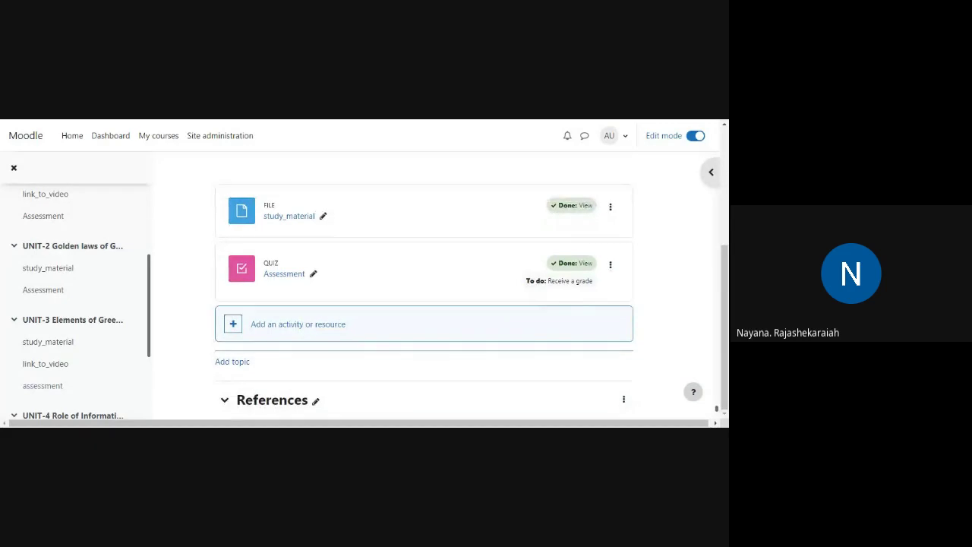
scroll(424, 284, down, 3)
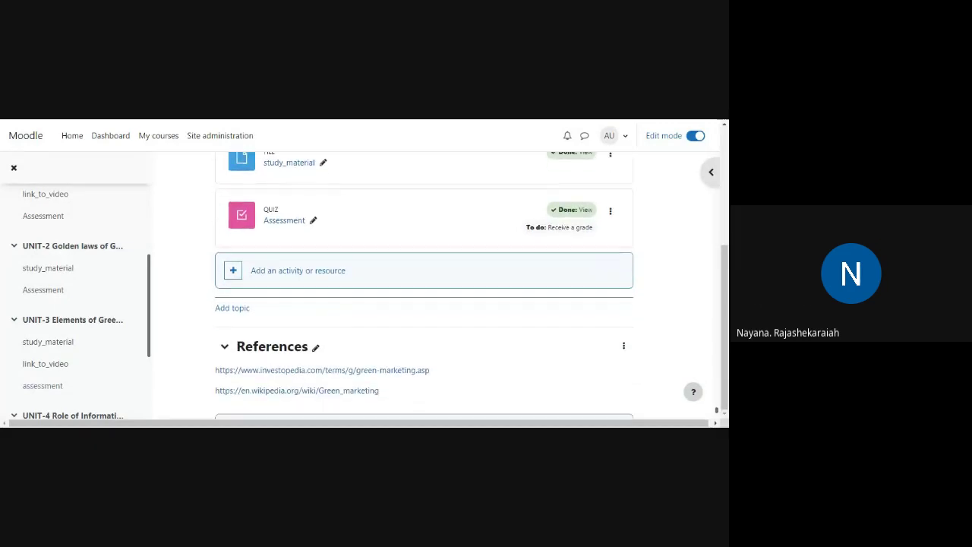
scroll(424, 285, down, 5)
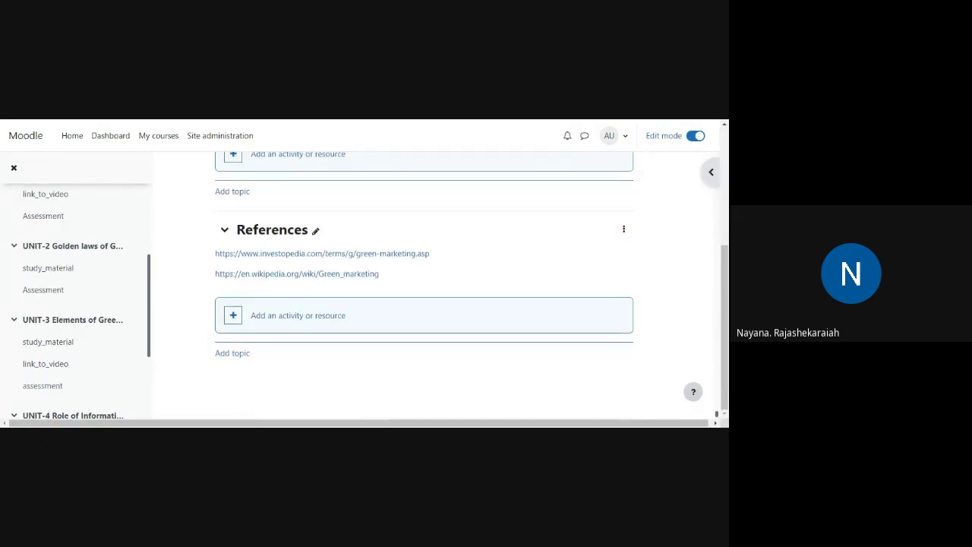
scroll(423, 285, up, 1)
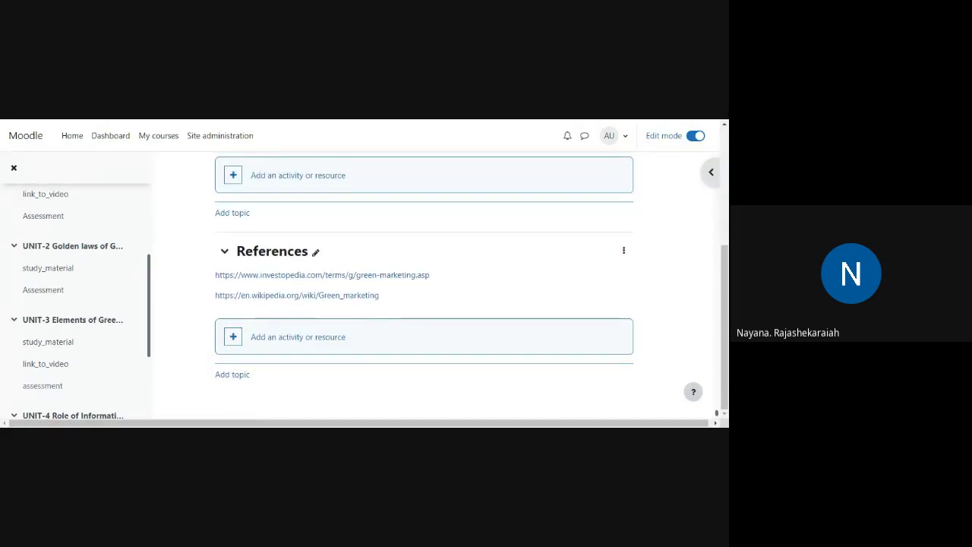
scroll(423, 285, up, 3)
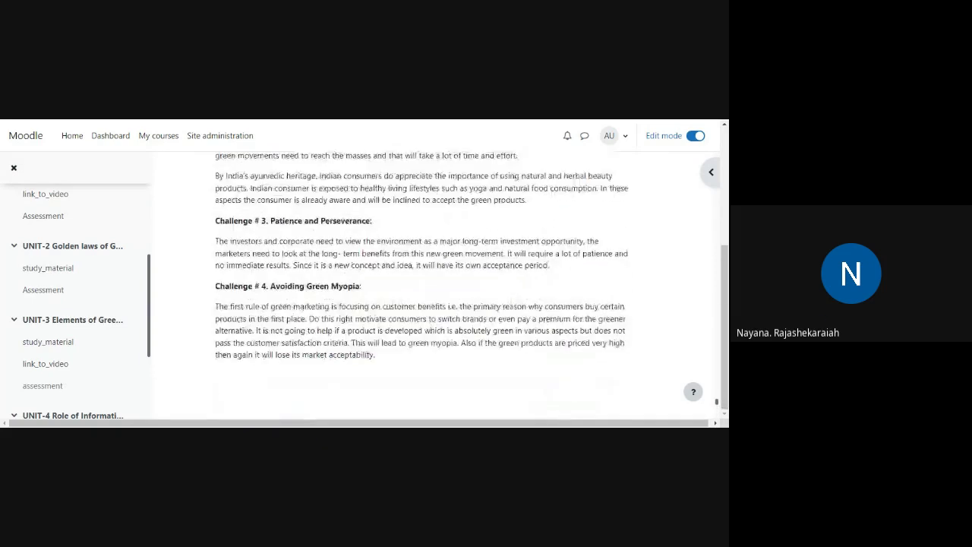
scroll(424, 284, up, 20)
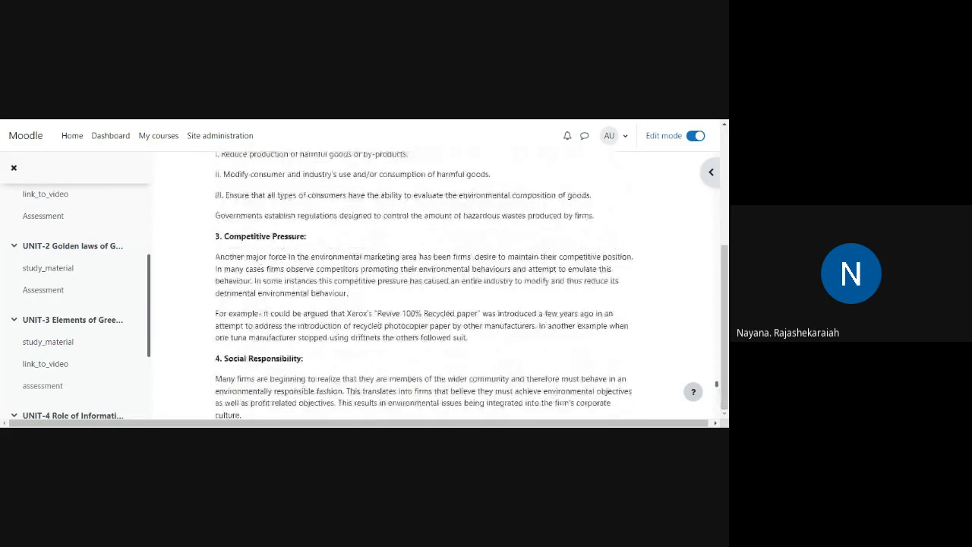
scroll(424, 284, up, 20)
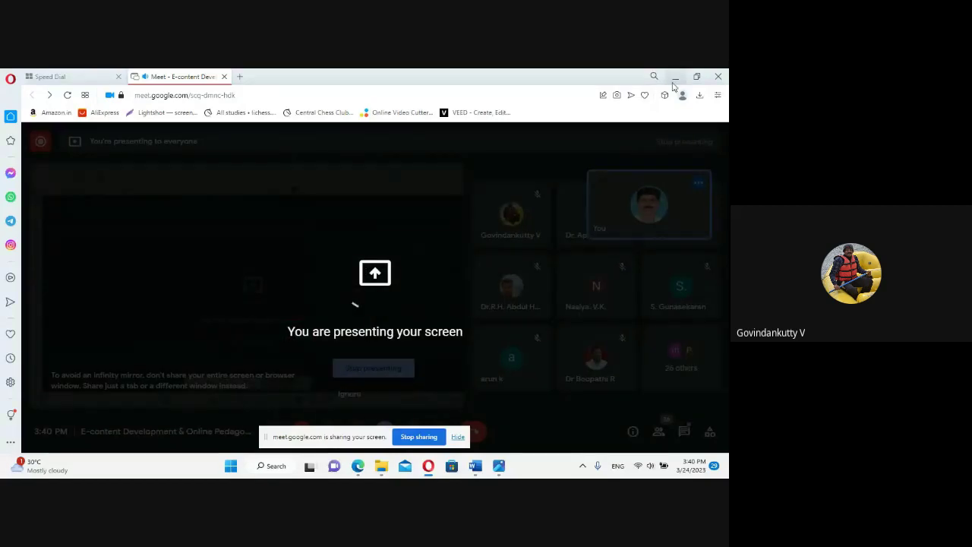
- Switch from the Google Meet window to the E- Banking Services Moodle course and read its About the course description and objectives
click(675, 77)
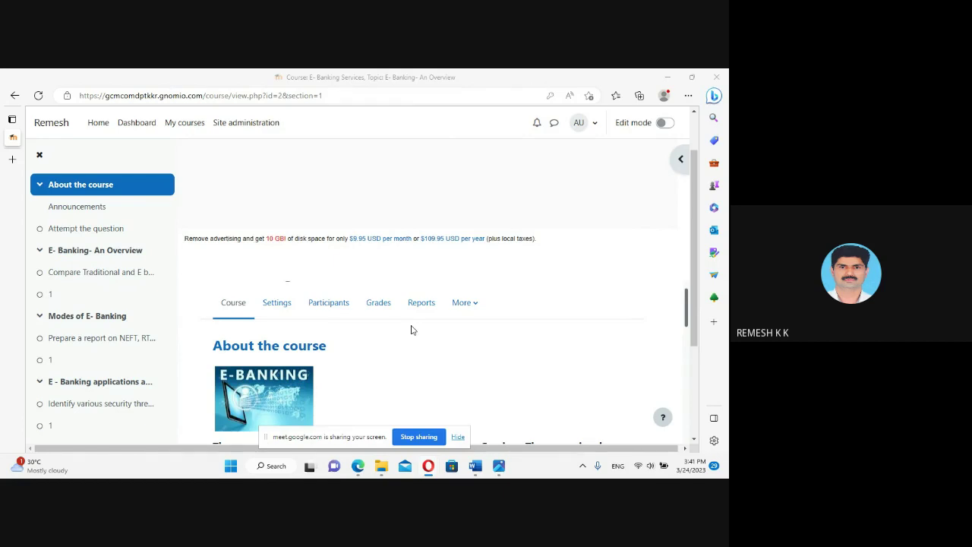
scroll(402, 321, down, 1)
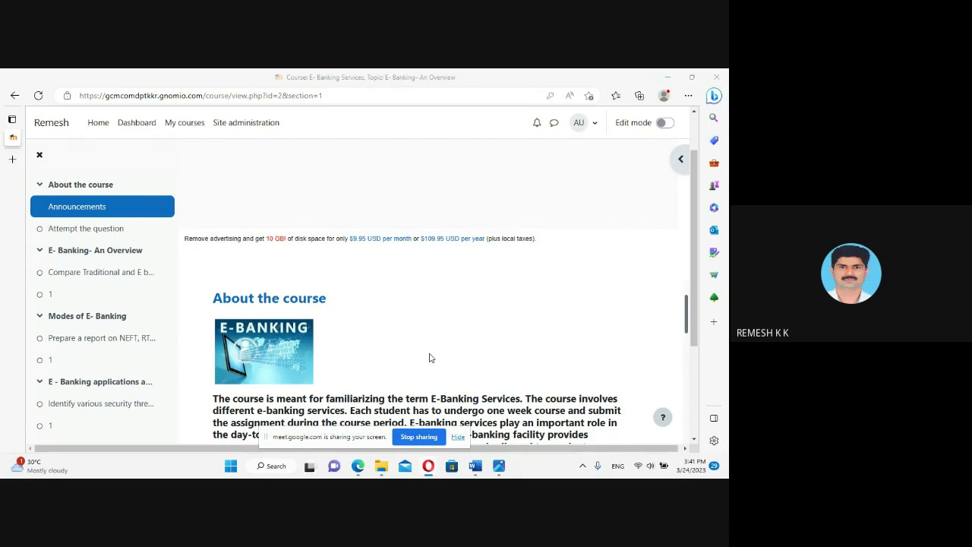
scroll(425, 357, down, 2)
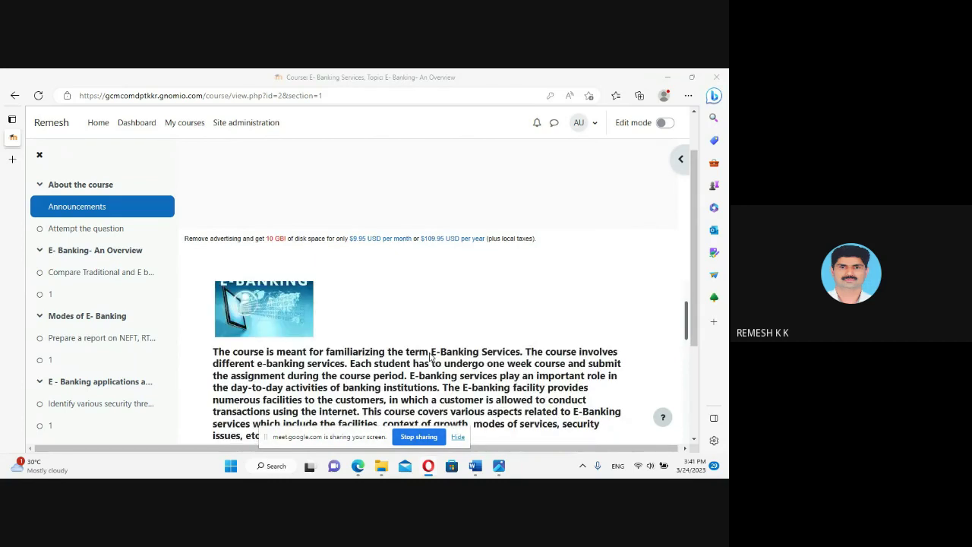
scroll(387, 357, up, 2)
scroll(385, 356, down, 2)
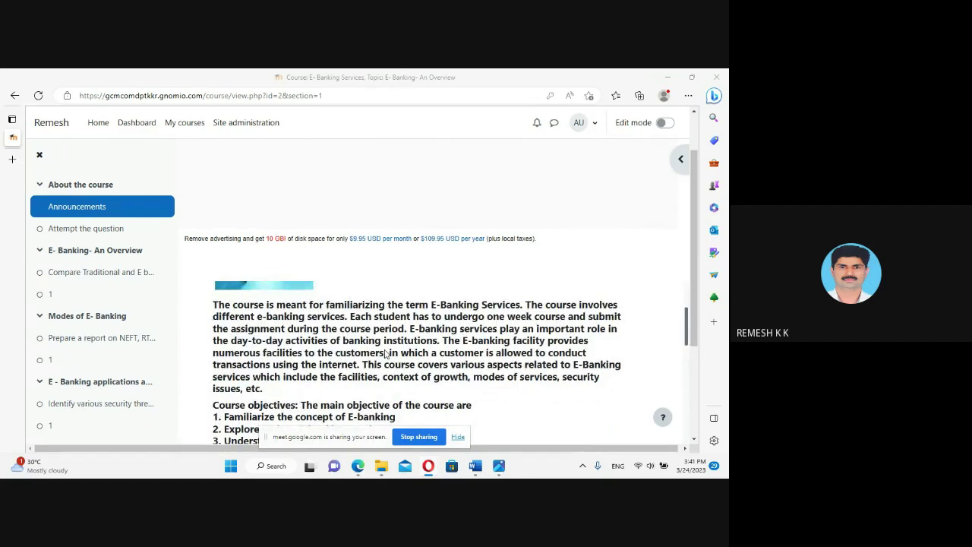
scroll(386, 354, down, 1)
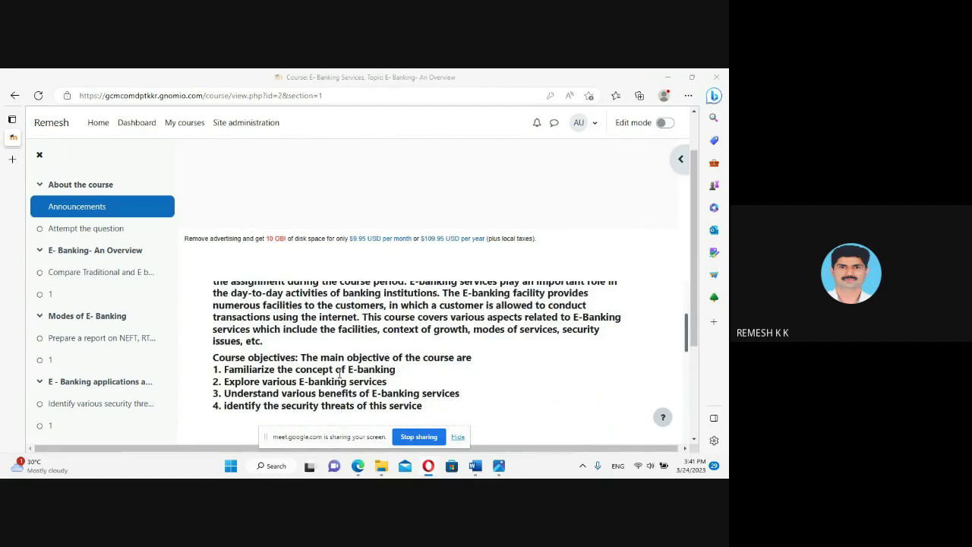
- Examine the E-Banking mind map's branches: Features, Facilities, Context of Changes, Types and Practical Difficulties
scroll(346, 363, down, 4)
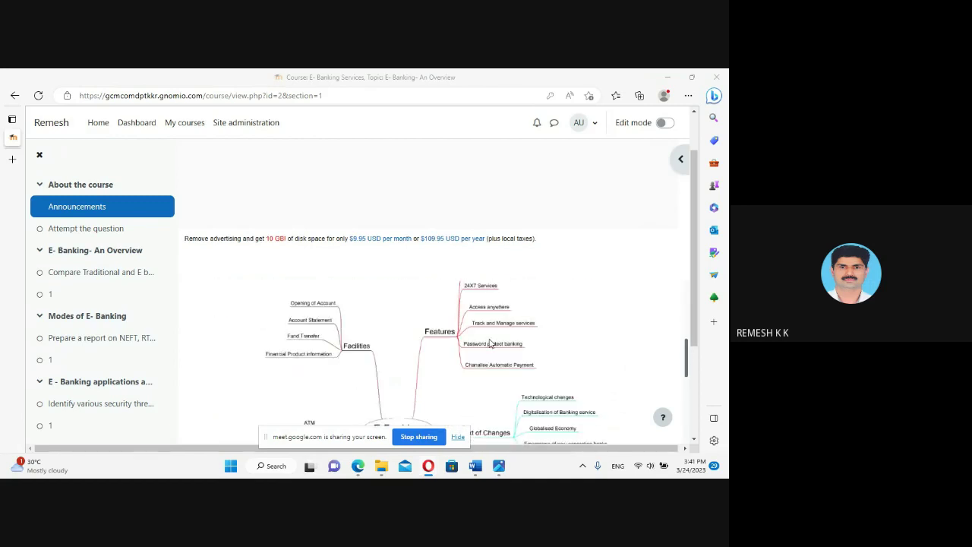
scroll(490, 345, down, 1)
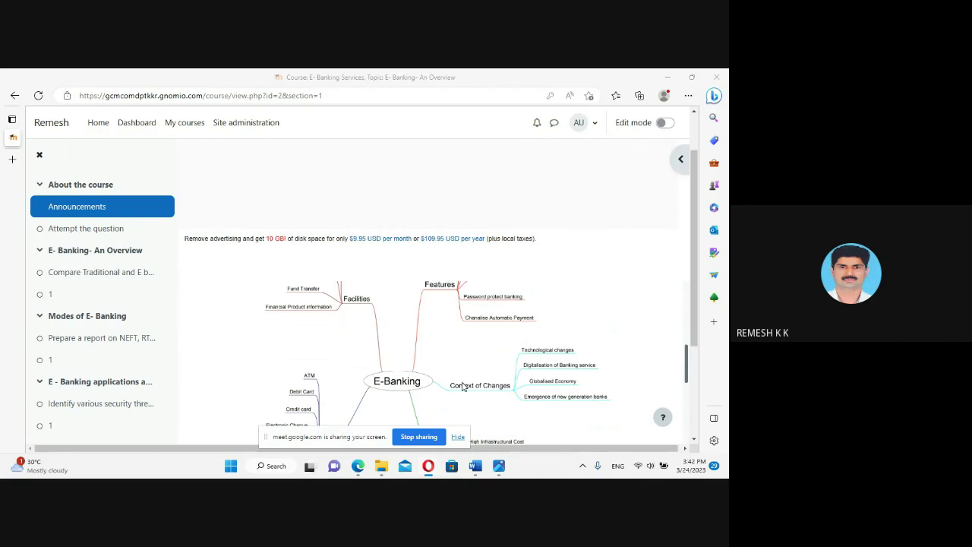
scroll(465, 361, down, 1)
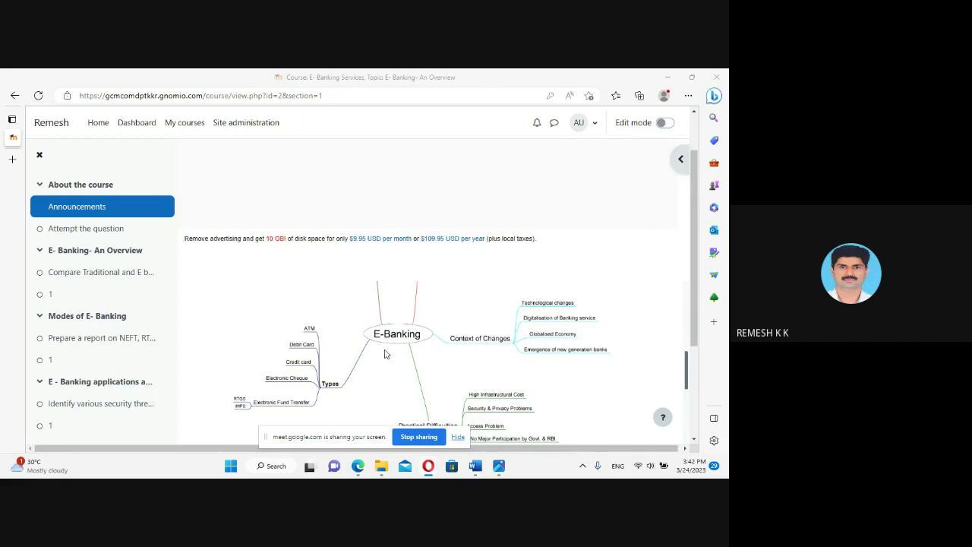
scroll(438, 375, down, 1)
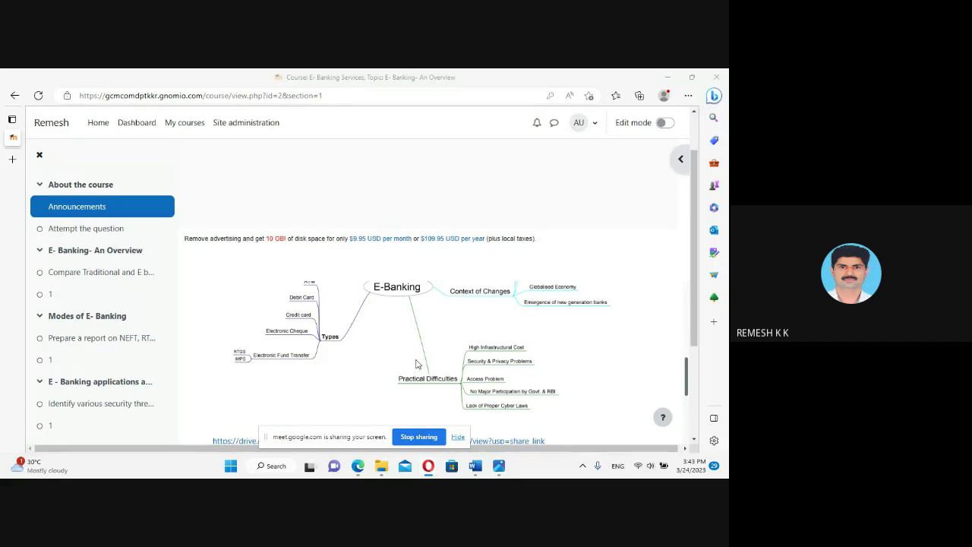
scroll(414, 366, up, 2)
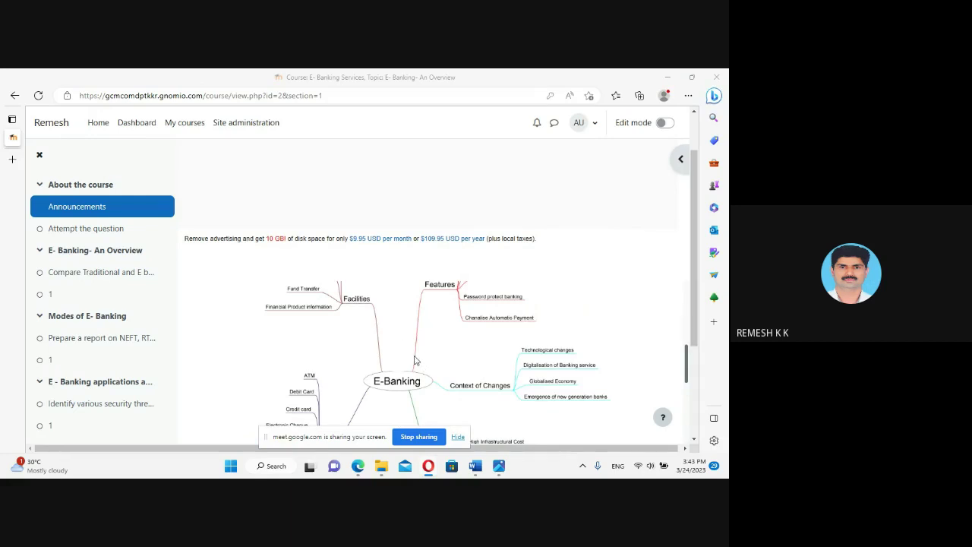
scroll(473, 359, down, 2)
scroll(472, 360, down, 1)
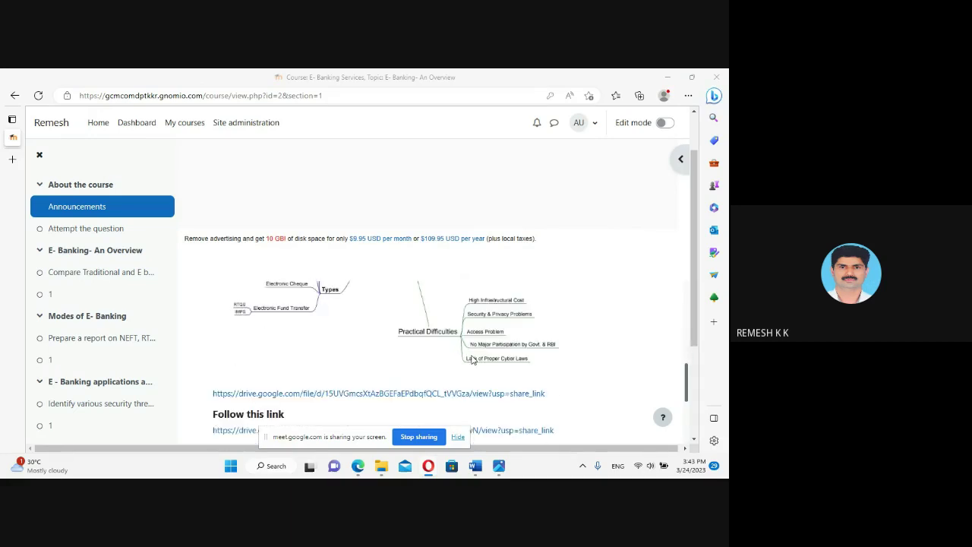
- Play part of the linked e banking introduction.mp3 audio from Google Drive, pause it and return to the course page
scroll(473, 360, down, 2)
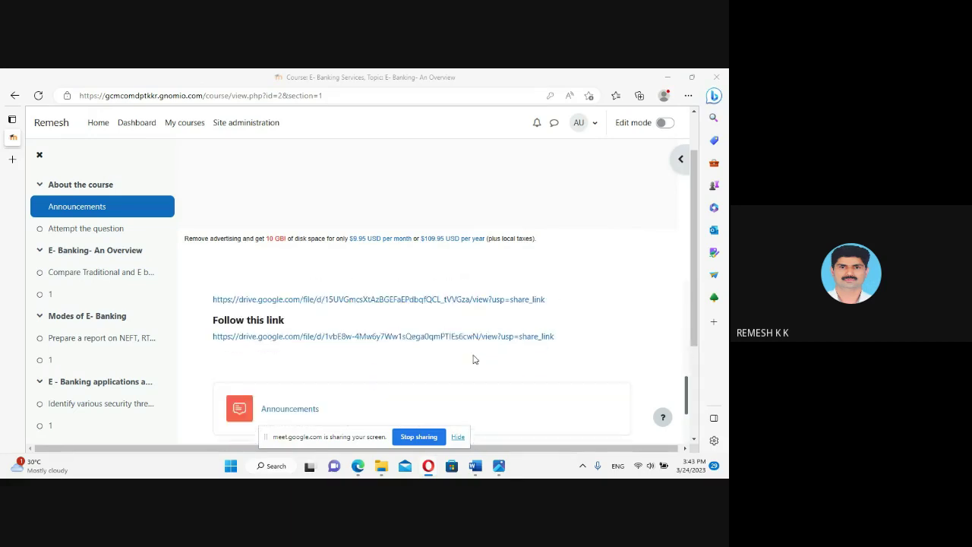
click(375, 305)
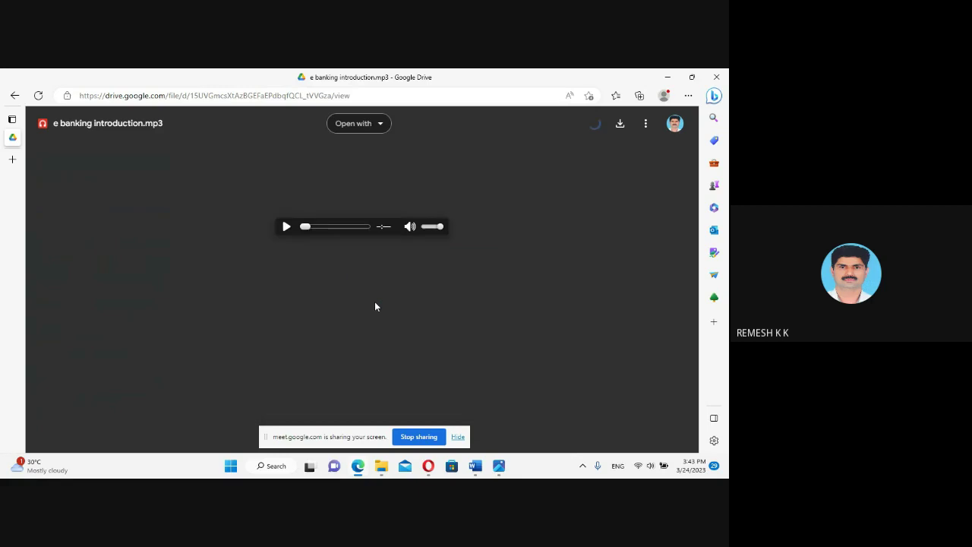
click(286, 227)
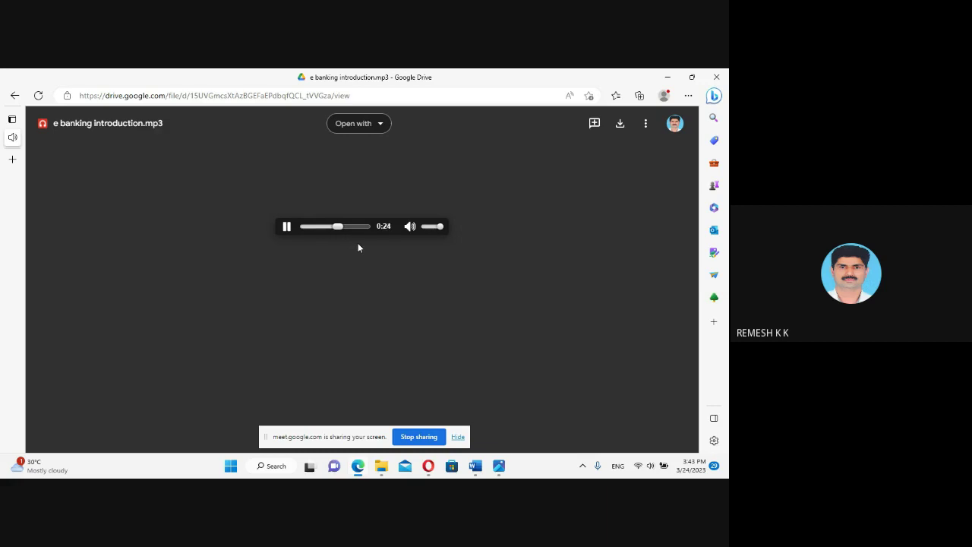
click(287, 227)
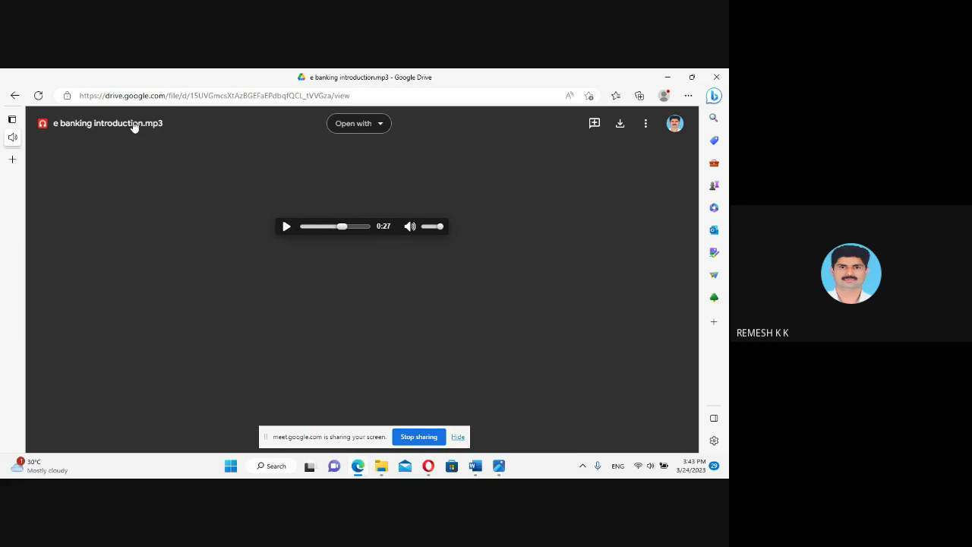
click(15, 96)
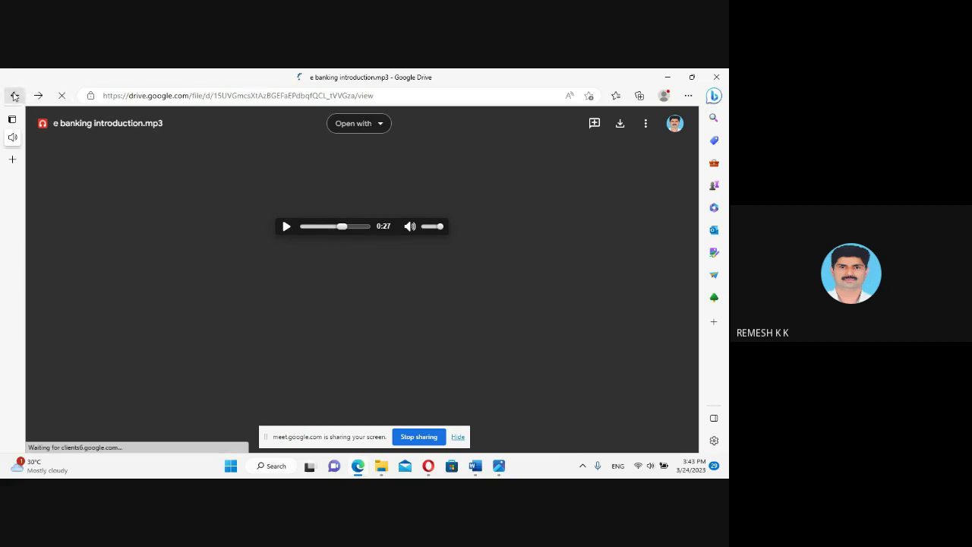
- Open the Announcements forum below the course introduction and view its discussion list
scroll(380, 275, down, 4)
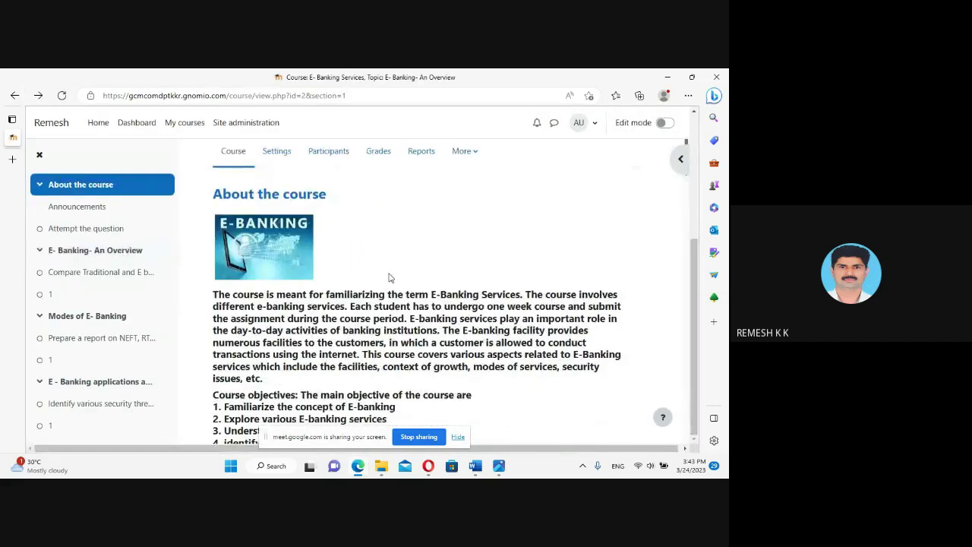
scroll(388, 278, down, 5)
scroll(391, 349, down, 3)
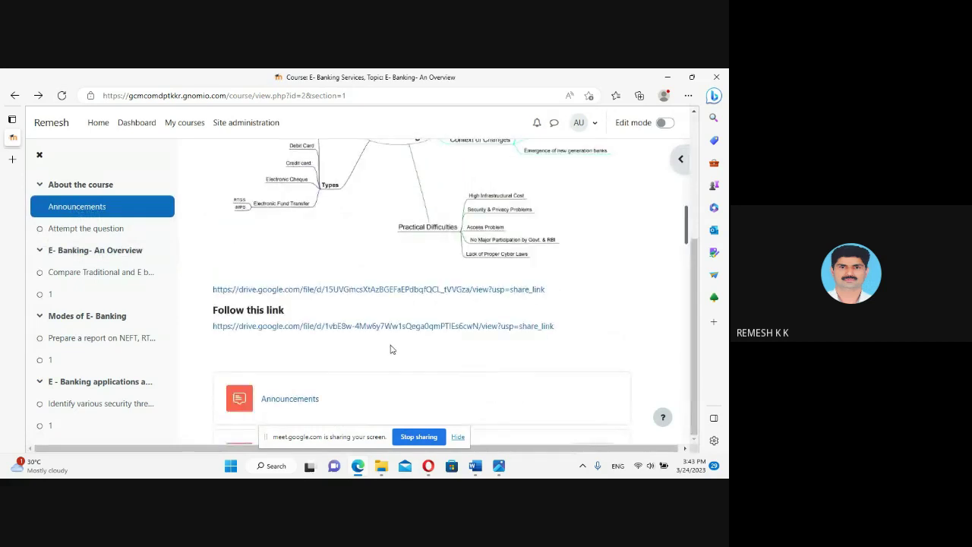
scroll(345, 356, down, 2)
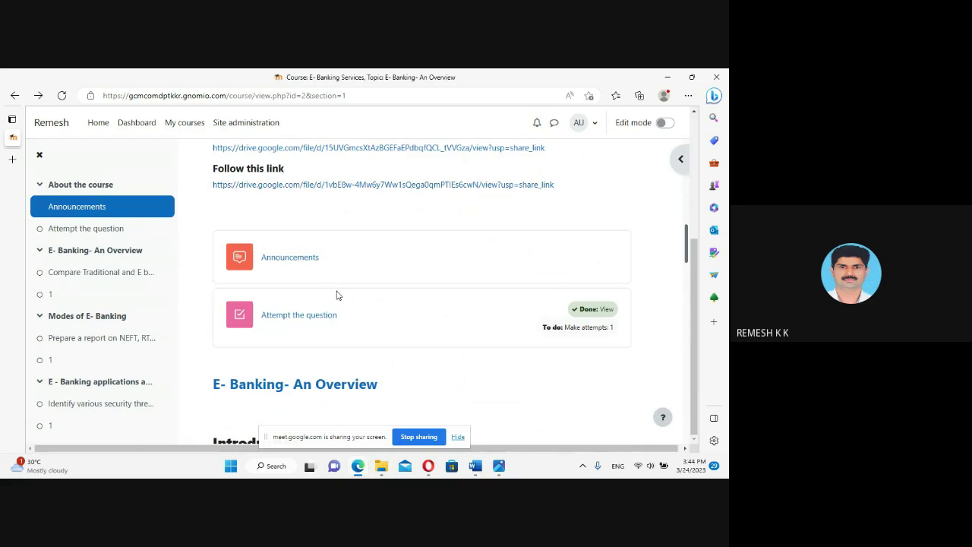
click(291, 262)
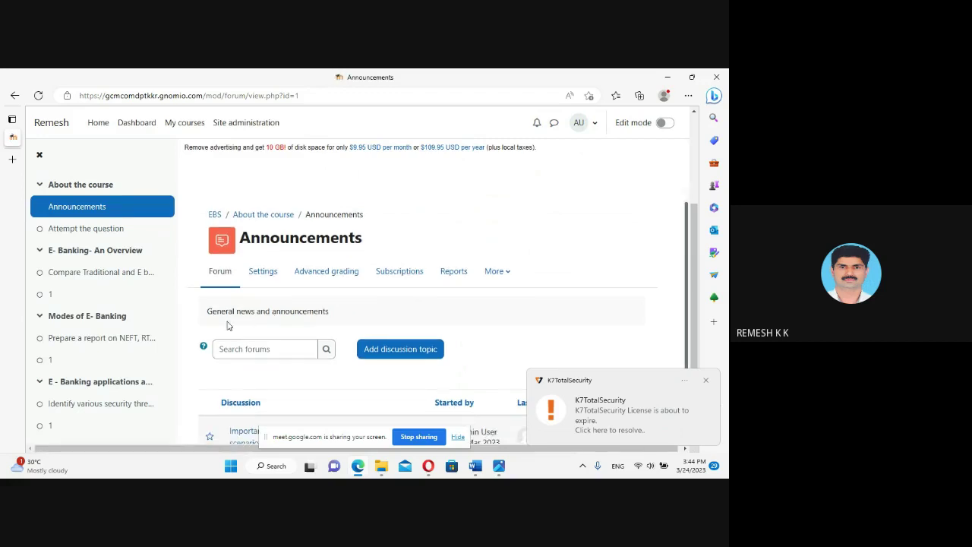
scroll(292, 307, down, 1)
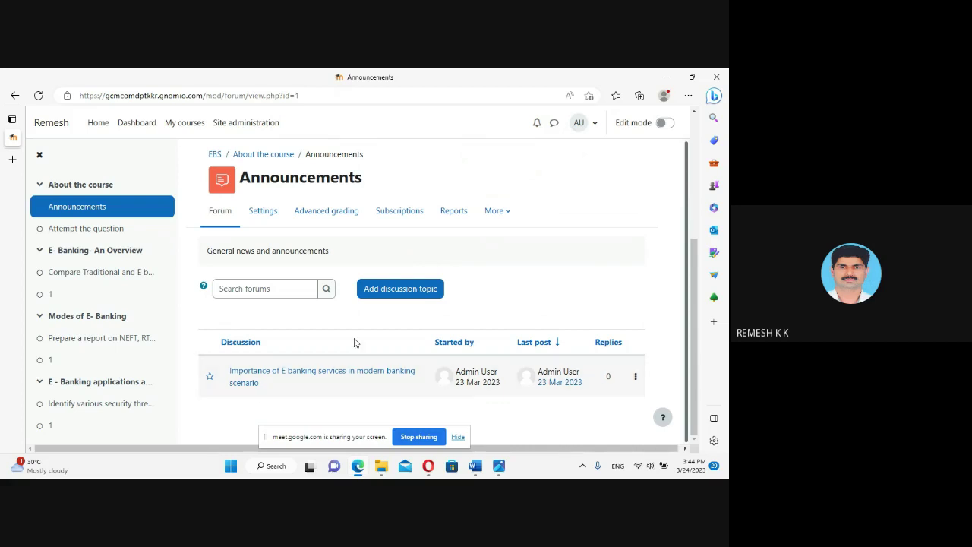
- Go to the E- Banking- An Overview section and read its Introduction, the What is E-banking? slide and the E-banking Features
click(133, 254)
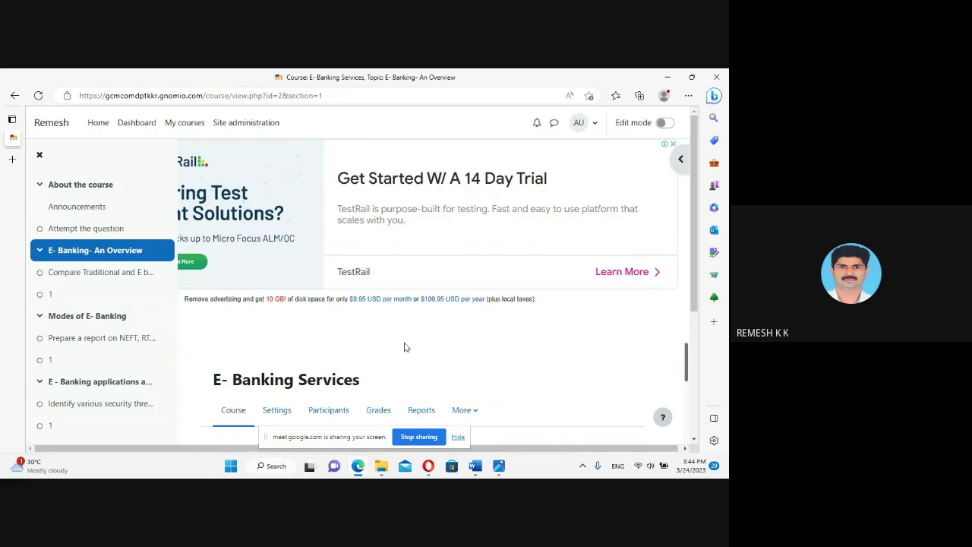
scroll(405, 347, down, 1)
scroll(405, 347, down, 1)
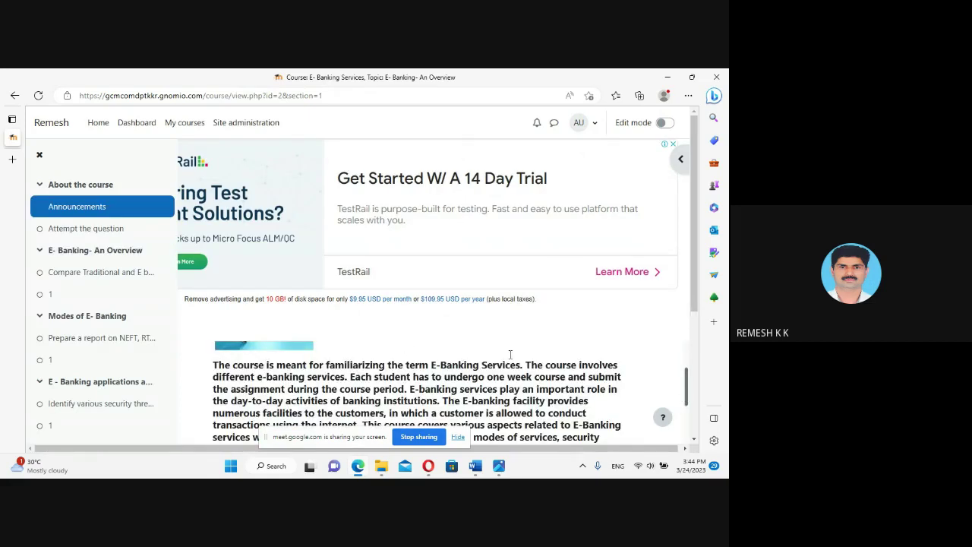
scroll(103, 273, down, 2)
scroll(108, 277, down, 1)
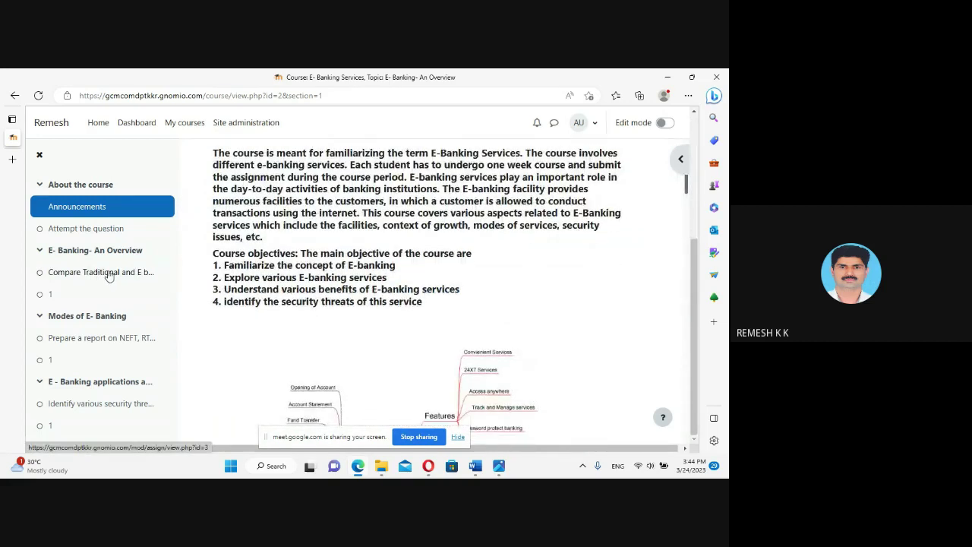
scroll(493, 308, down, 2)
scroll(485, 319, down, 3)
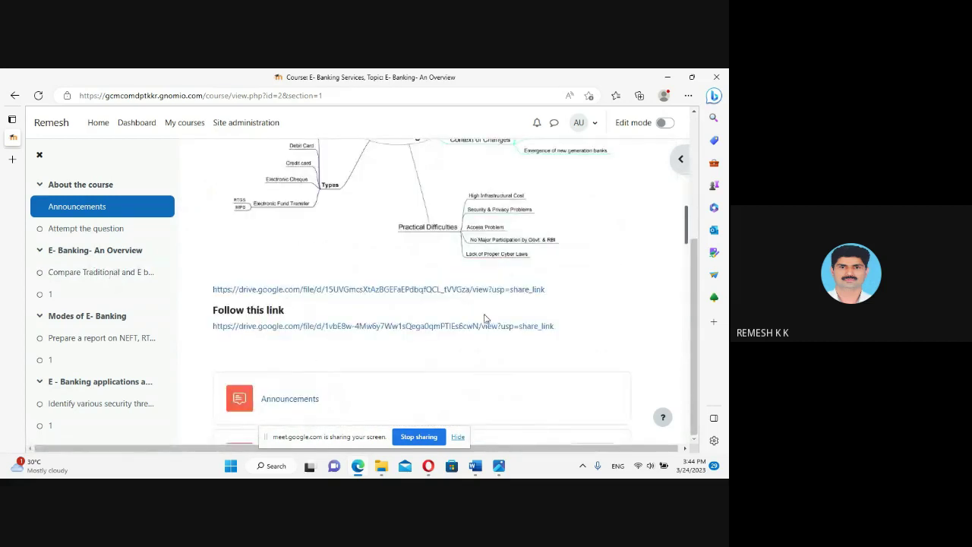
scroll(485, 319, down, 5)
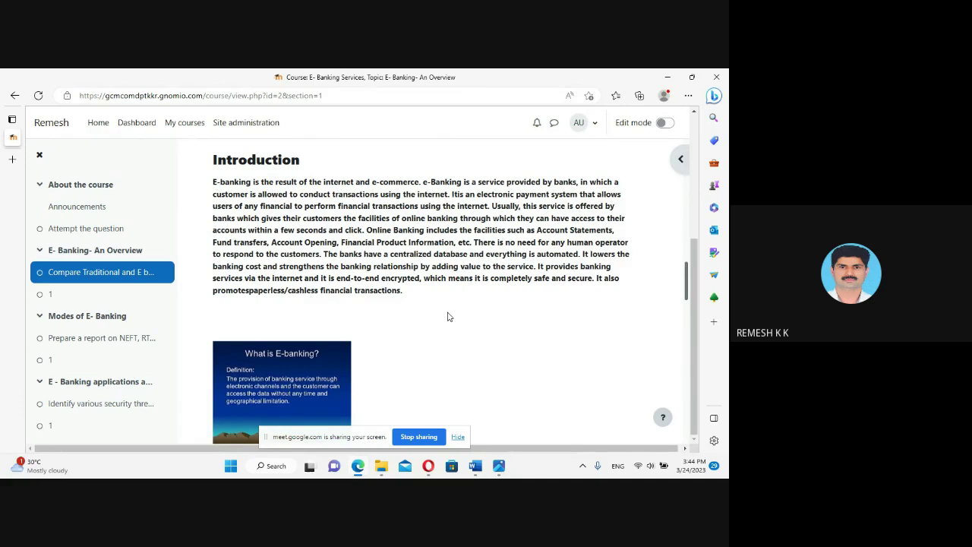
scroll(448, 317, down, 5)
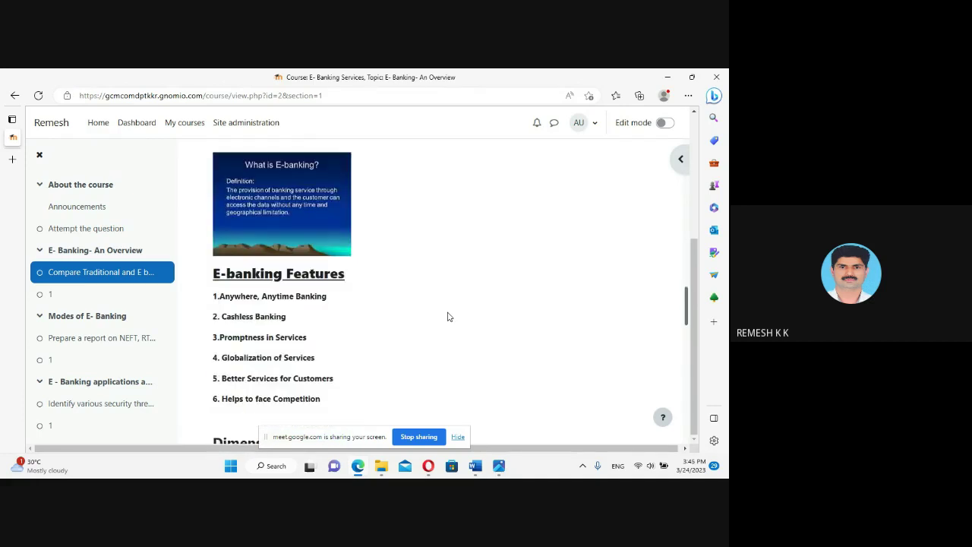
scroll(394, 300, down, 2)
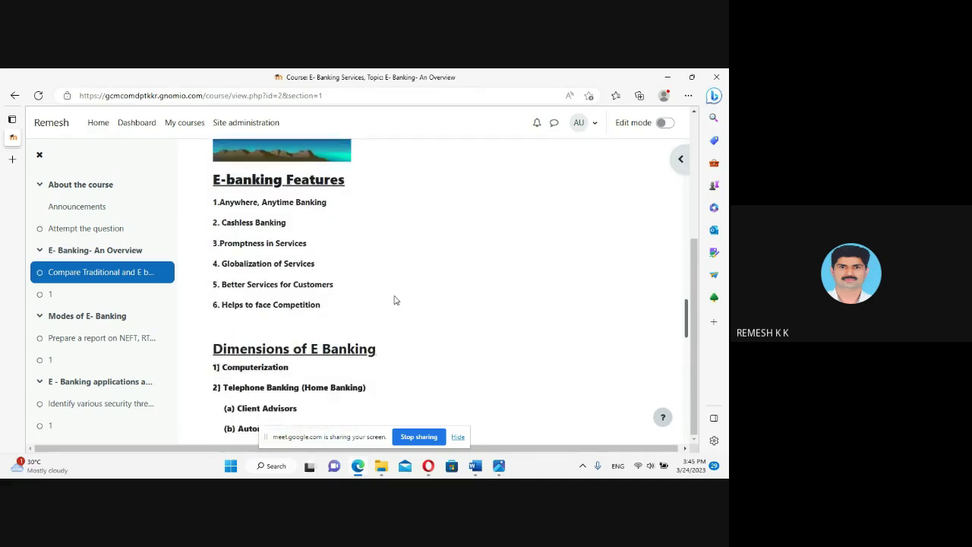
- Read the Dimensions of E Banking list and the Traditional VS E- Banking comparison table down to the Wikipedia link
scroll(394, 300, down, 1)
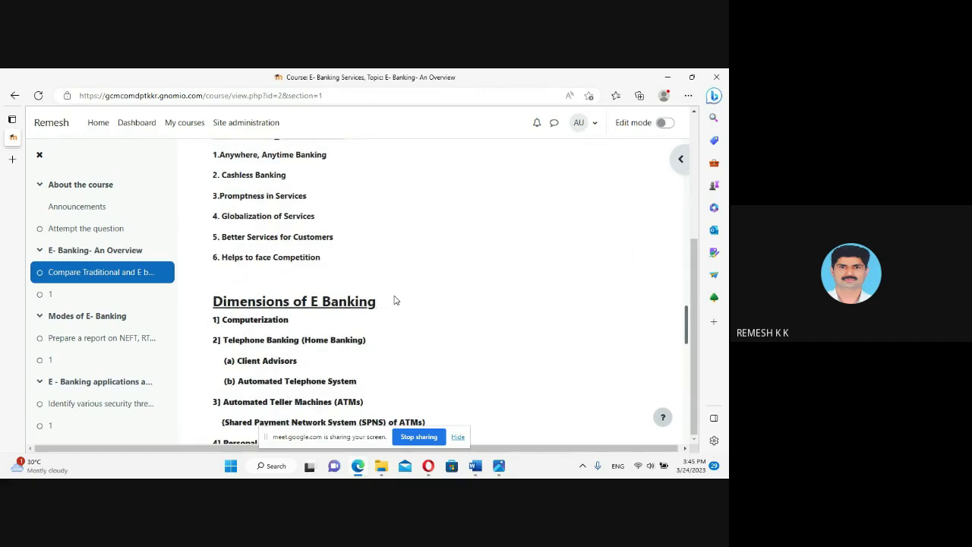
scroll(394, 300, down, 5)
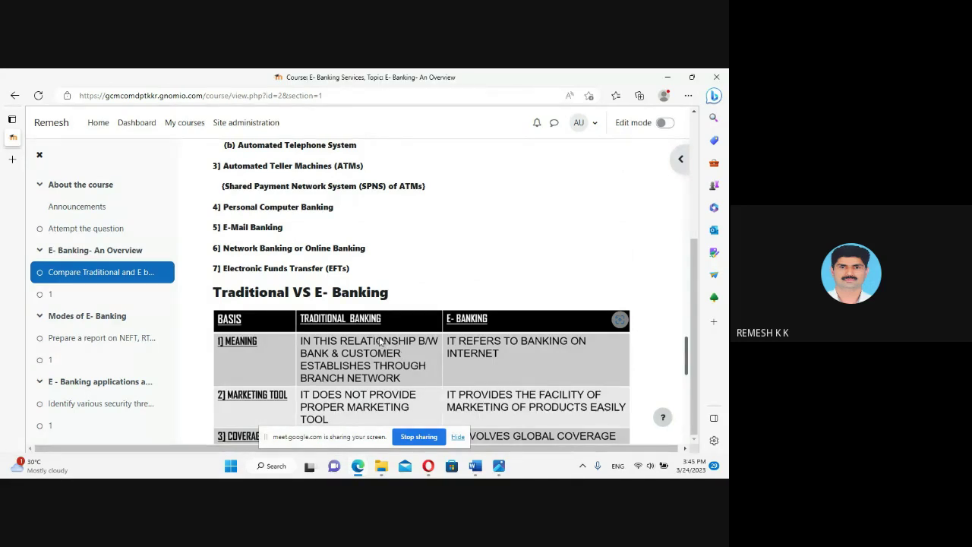
scroll(380, 341, down, 5)
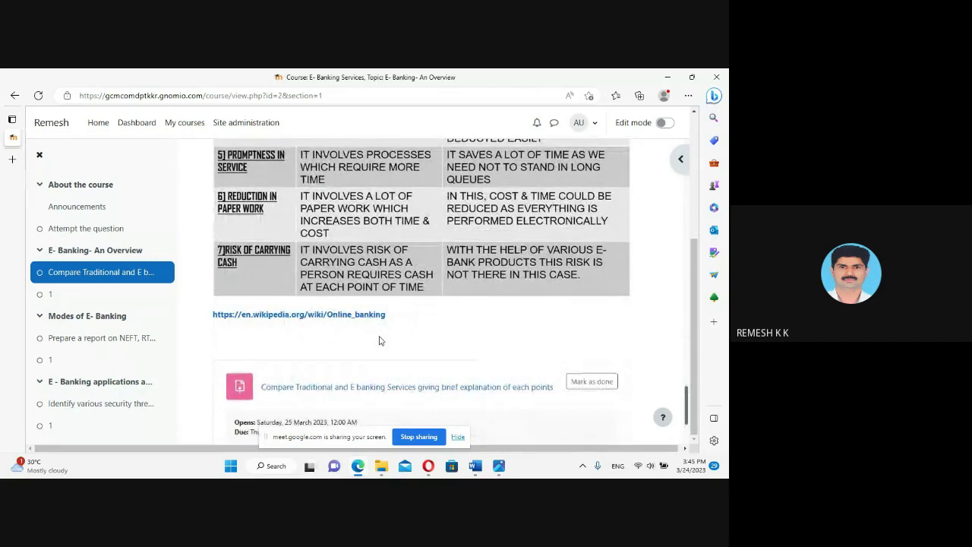
scroll(380, 341, down, 2)
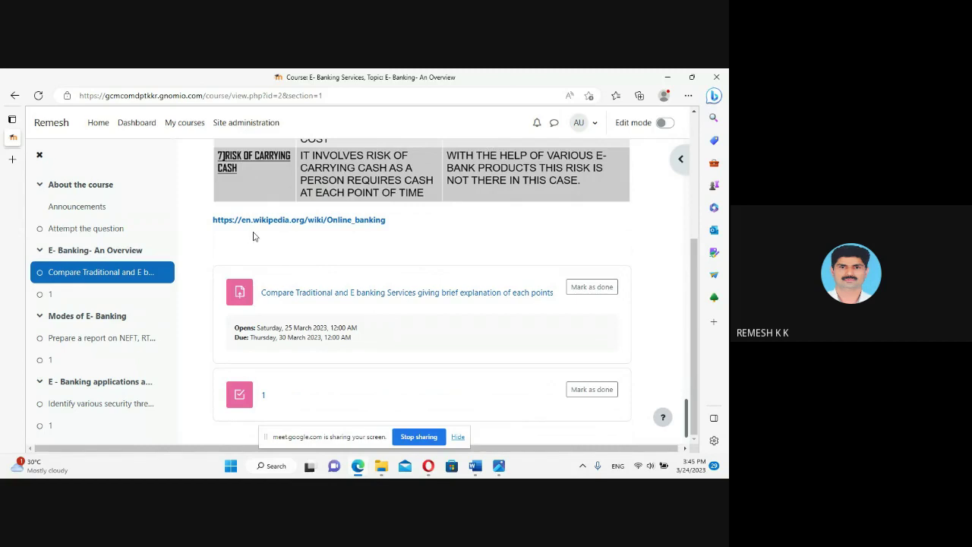
- Open the linked Wikipedia article on Online banking, skim its history, and return to the assignment and quiz ending the E- Banking- An Overview section
click(280, 227)
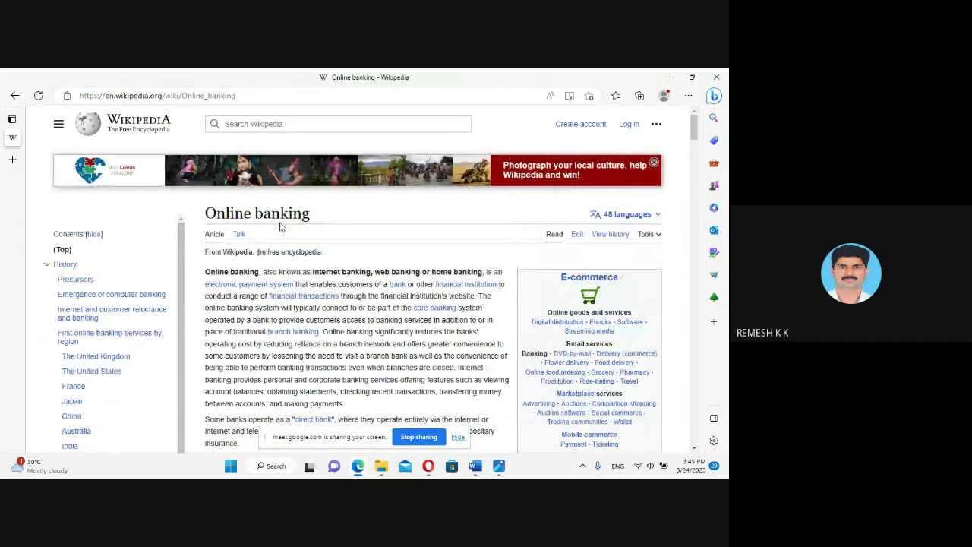
scroll(334, 306, down, 3)
scroll(334, 306, down, 7)
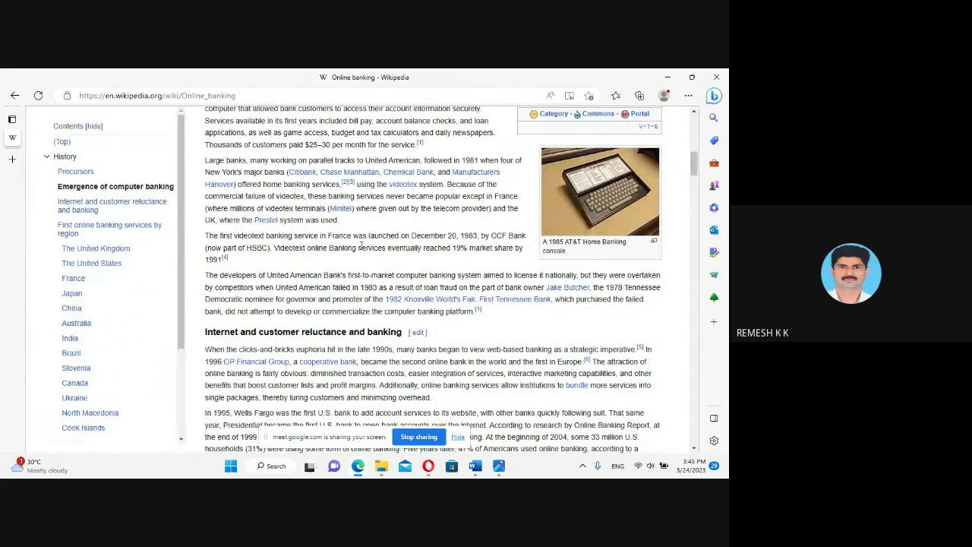
click(15, 96)
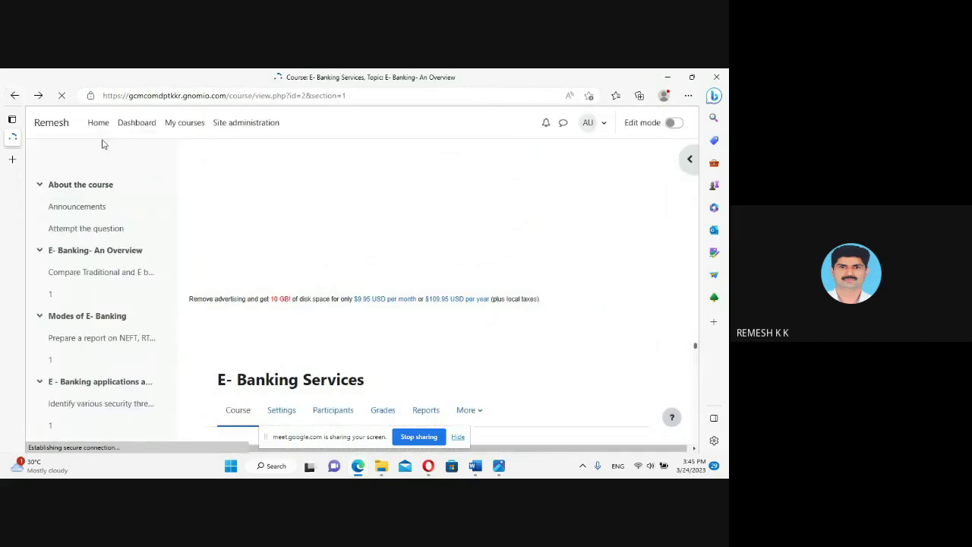
scroll(404, 292, down, 20)
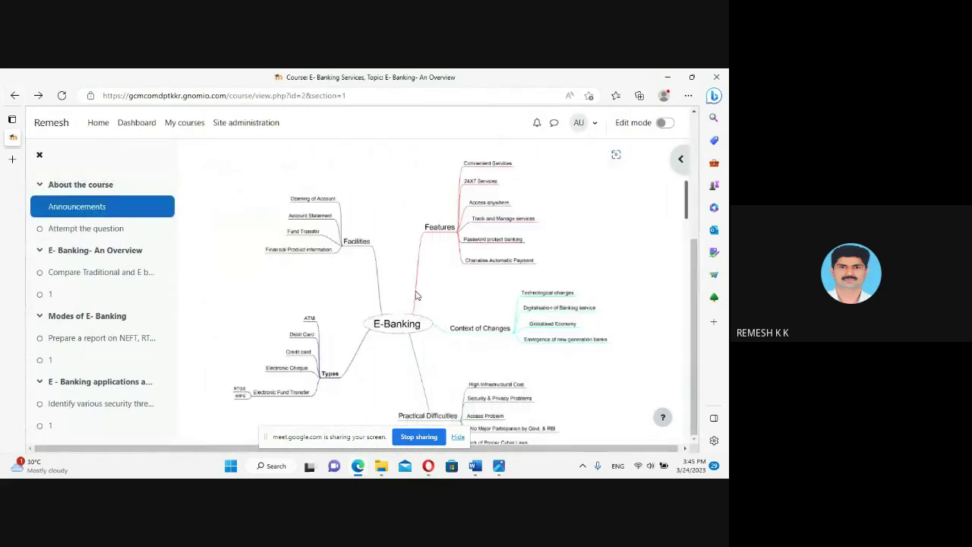
scroll(415, 294, down, 15)
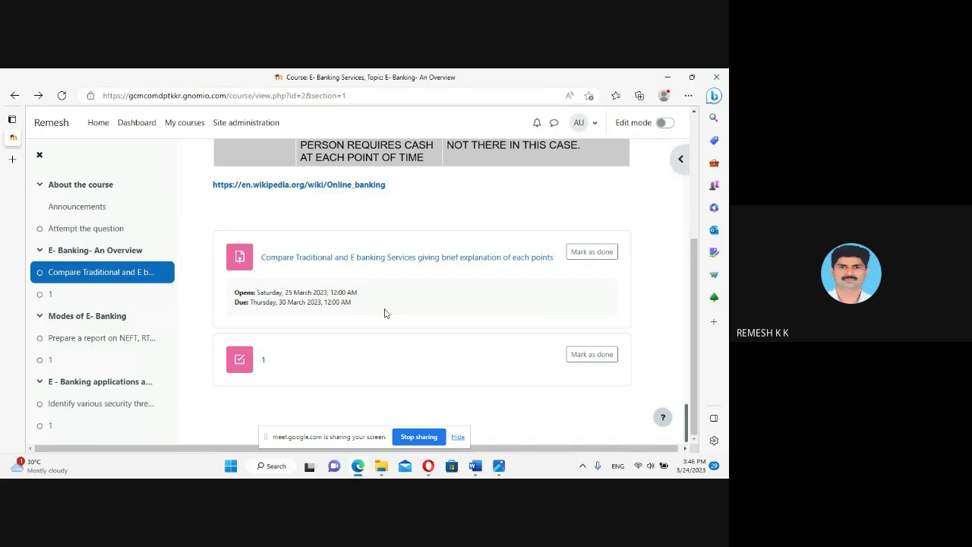
- Go to the Modes of E- Banking section and read its ATM, Credit Card Facility, Debit Card and Mobile Banking parts
click(73, 316)
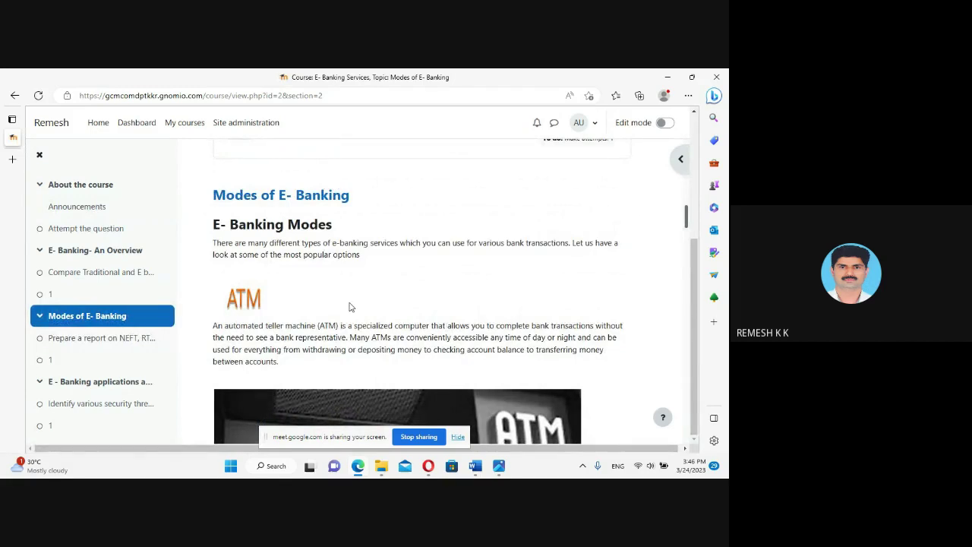
scroll(350, 306, down, 3)
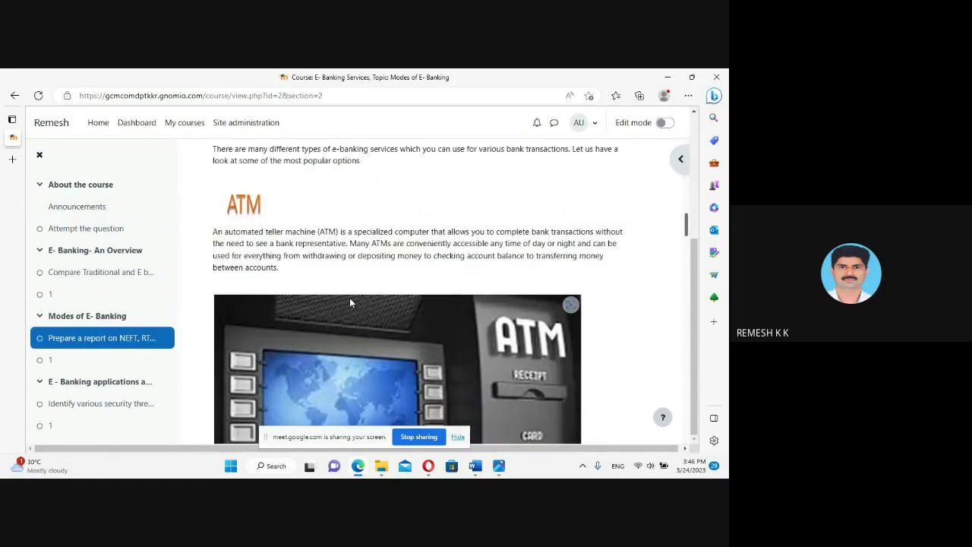
scroll(350, 302, down, 2)
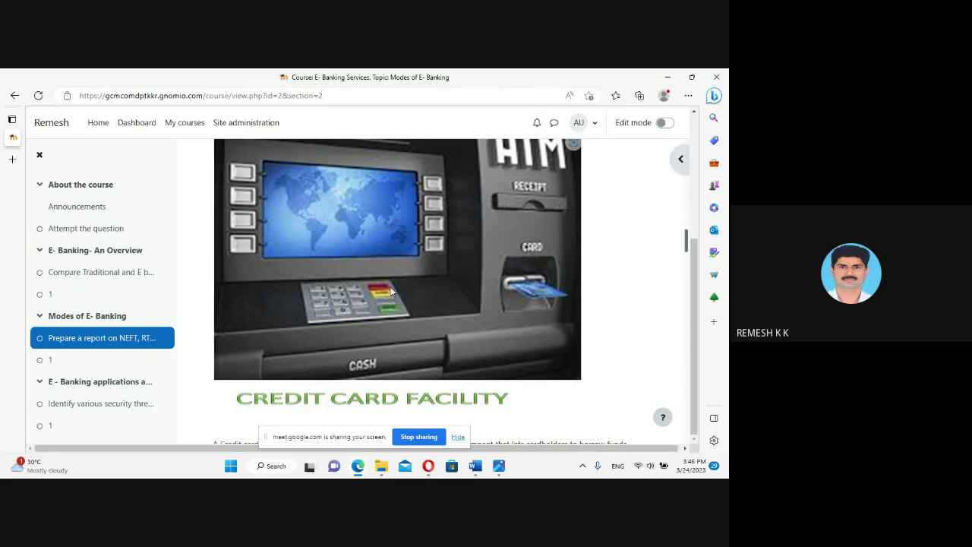
scroll(392, 291, down, 2)
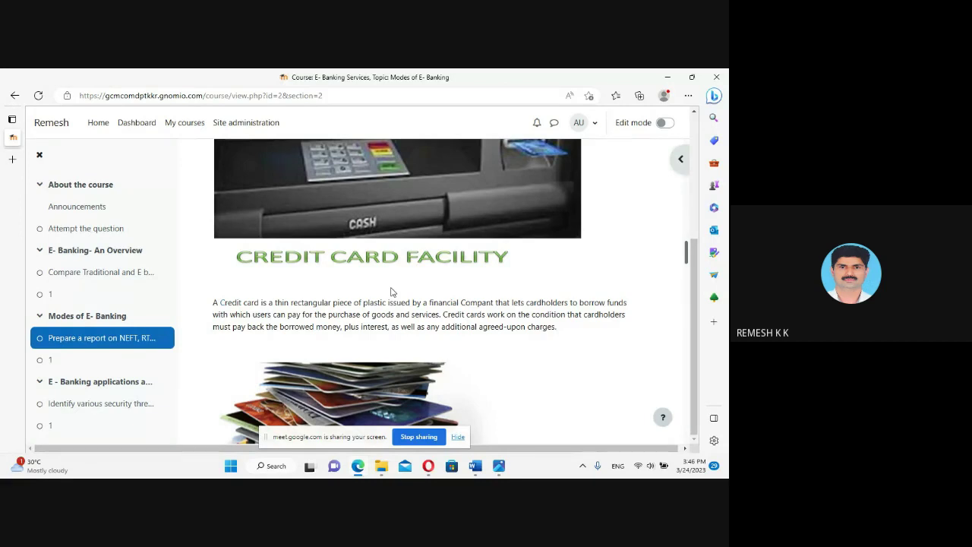
scroll(391, 292, down, 5)
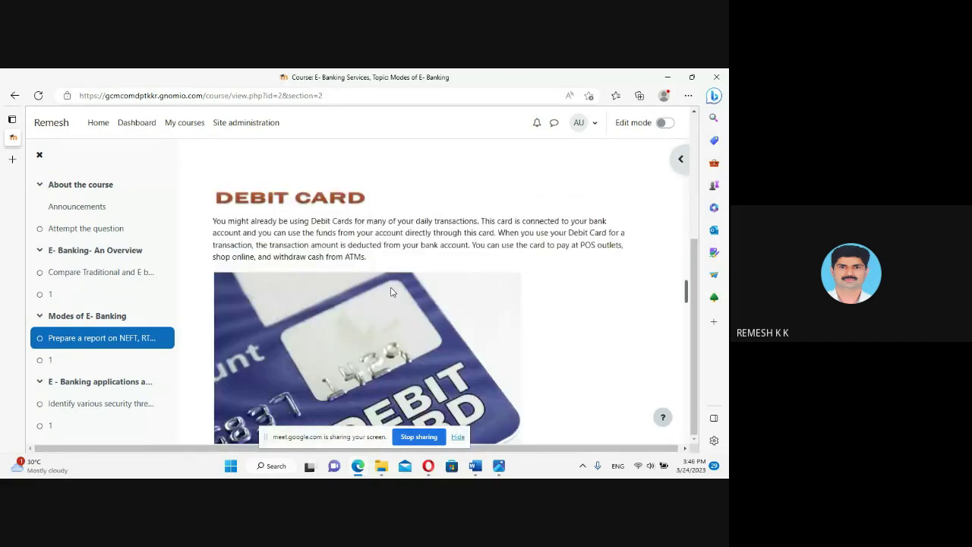
scroll(391, 291, down, 3)
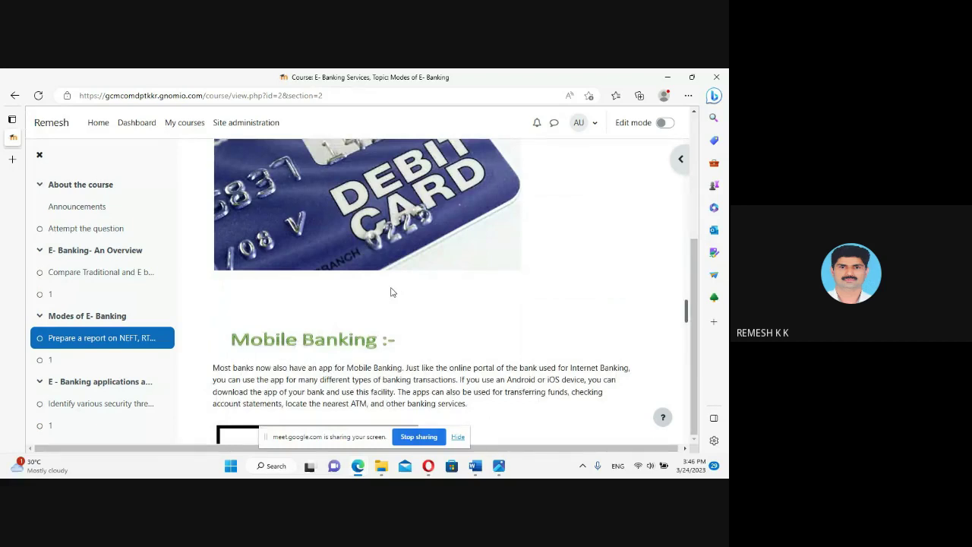
scroll(391, 292, down, 3)
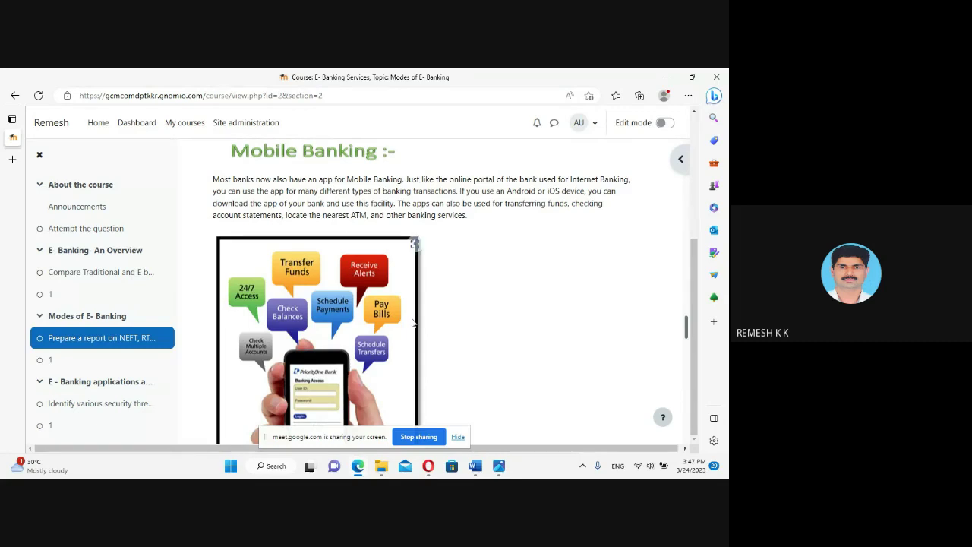
- Read the Electronic Fund Transfer text and EFT diagram, followed by the E-Cheques explanation and its picture
scroll(454, 325, down, 3)
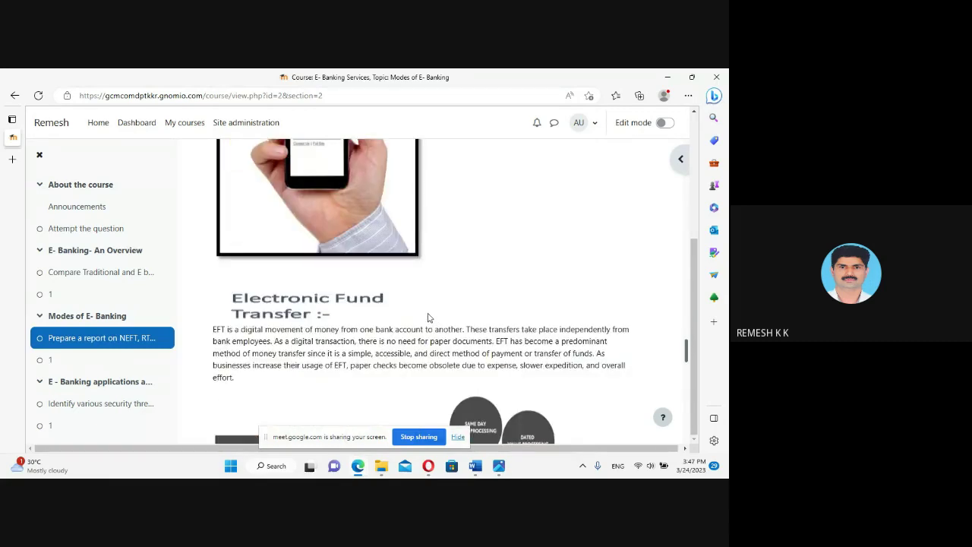
scroll(427, 317, down, 2)
scroll(427, 318, down, 2)
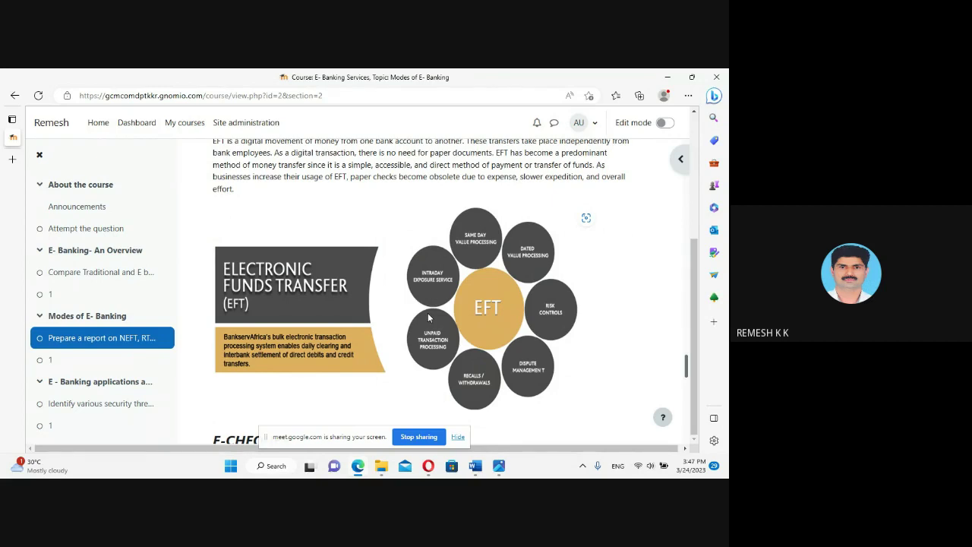
scroll(401, 343, down, 2)
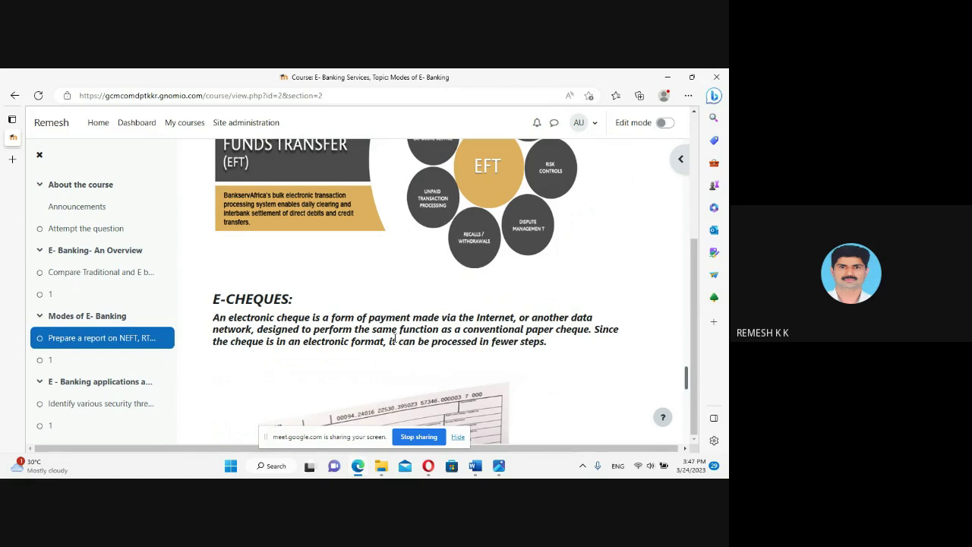
scroll(395, 338, down, 2)
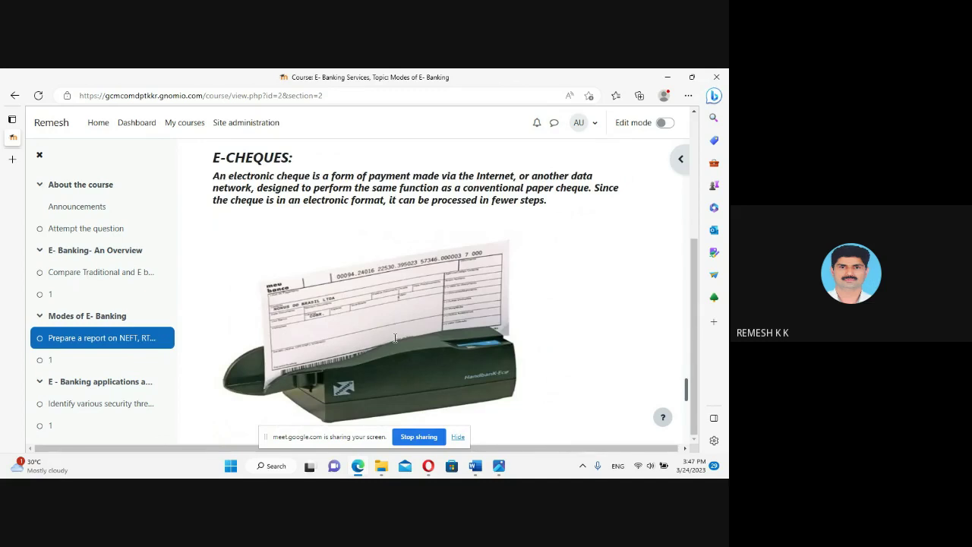
- View the embedded NEFT, RTGS and IMPS video and the report assignment and quiz below it
scroll(395, 334, down, 3)
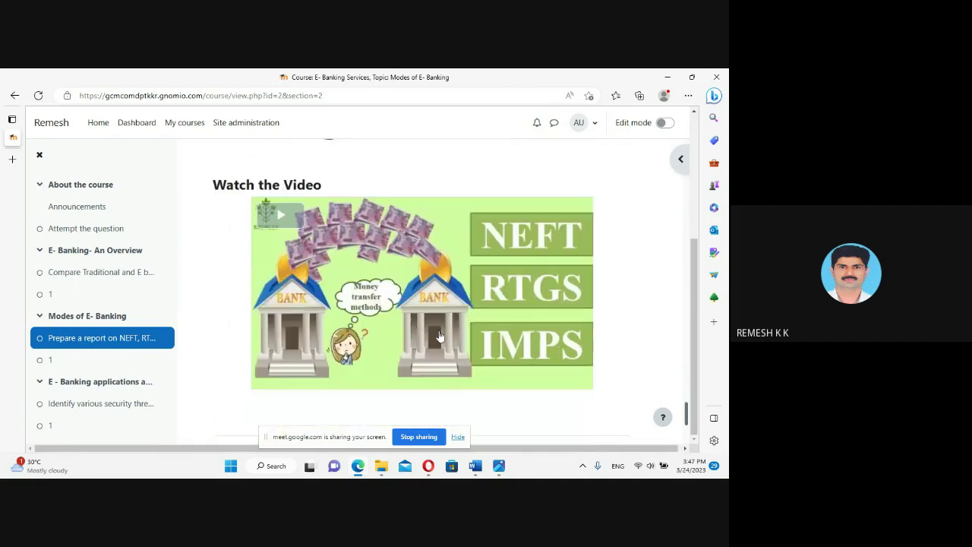
scroll(439, 338, down, 1)
scroll(438, 333, up, 2)
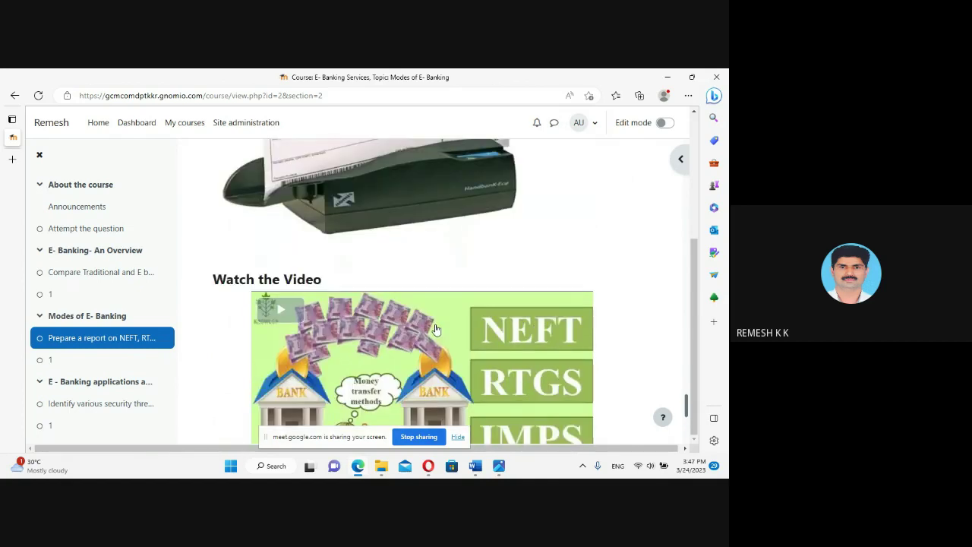
scroll(439, 320, down, 1)
scroll(443, 319, down, 2)
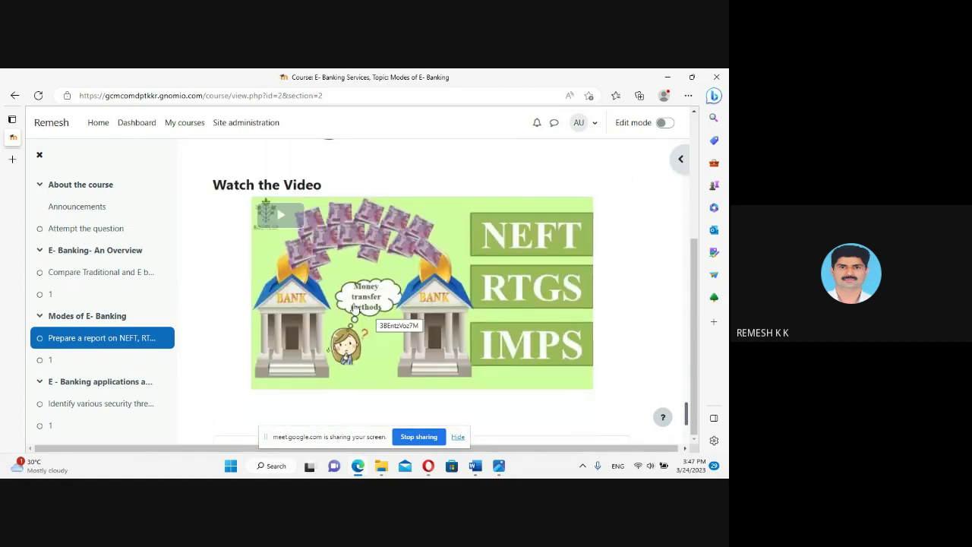
scroll(353, 309, down, 2)
scroll(354, 307, down, 2)
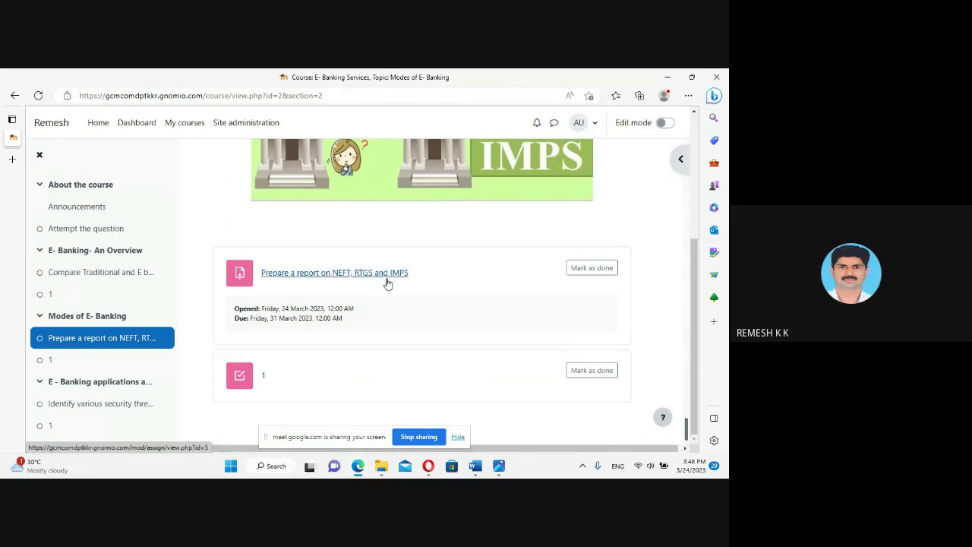
scroll(391, 293, down, 1)
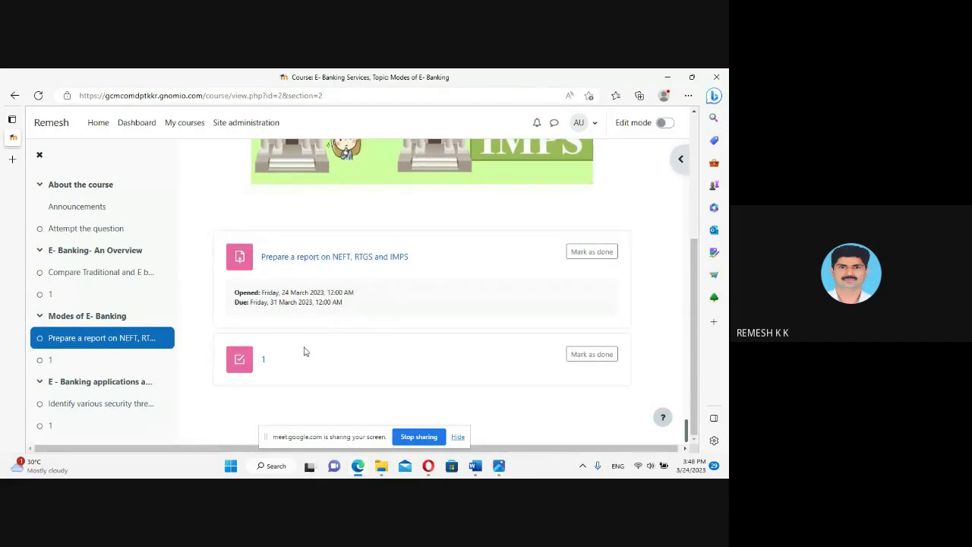
- Open quiz 1 of the Modes of E- Banking section, start its preview and view question 1 with its answer options
click(246, 363)
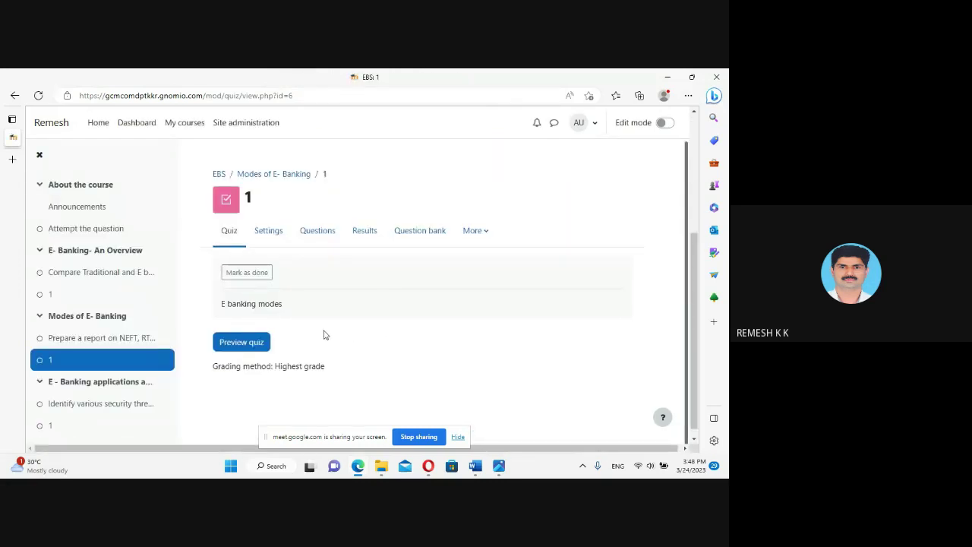
click(241, 346)
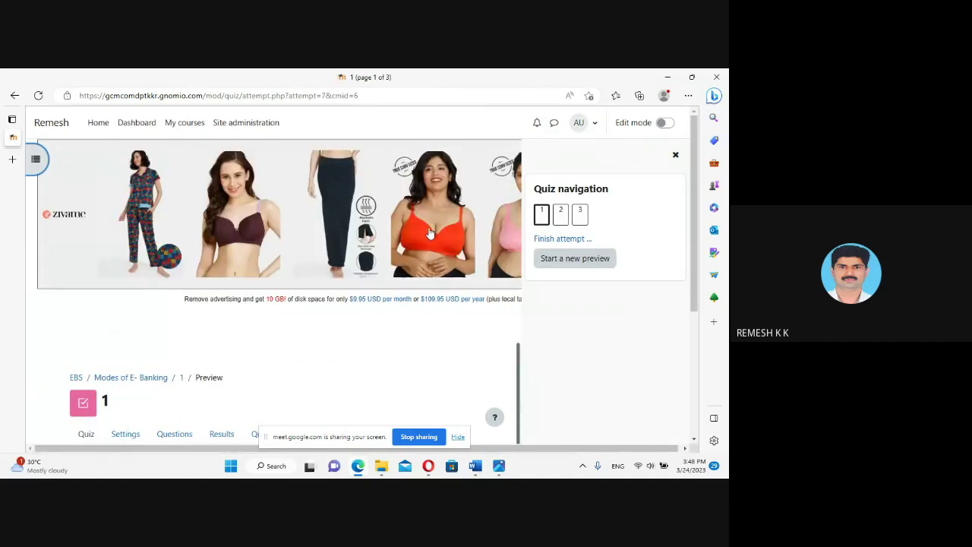
scroll(341, 298, down, 3)
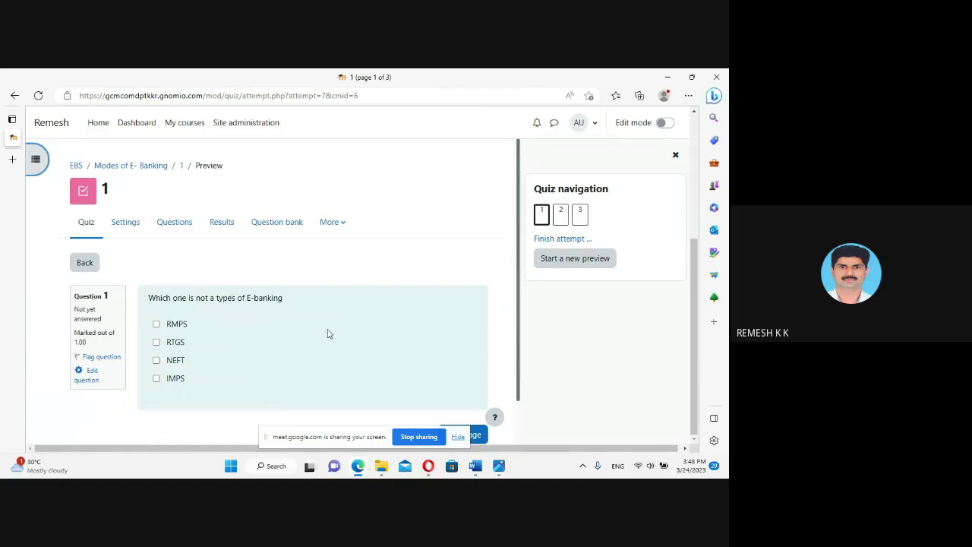
scroll(327, 334, down, 1)
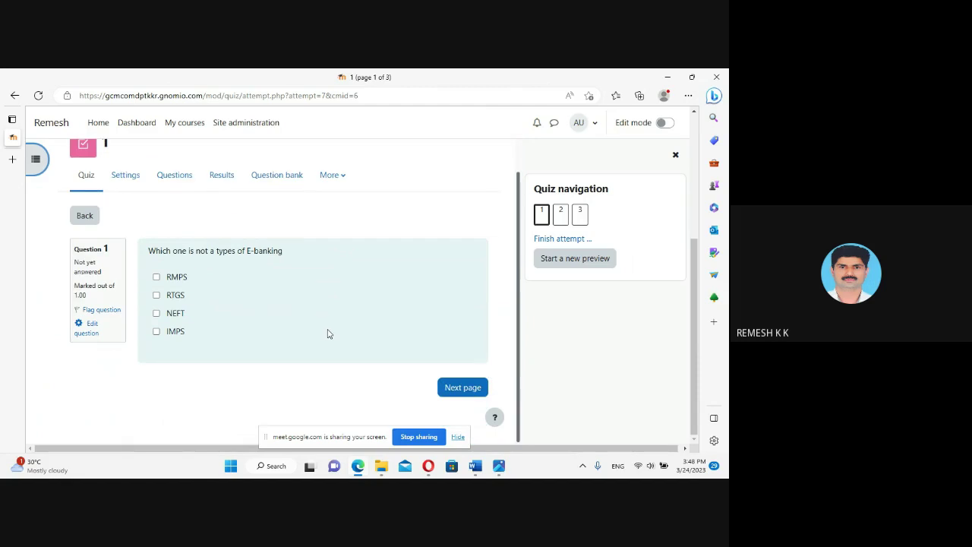
- Page through questions 2 and 3 of the quiz preview without answering, and reopen the course index
click(463, 388)
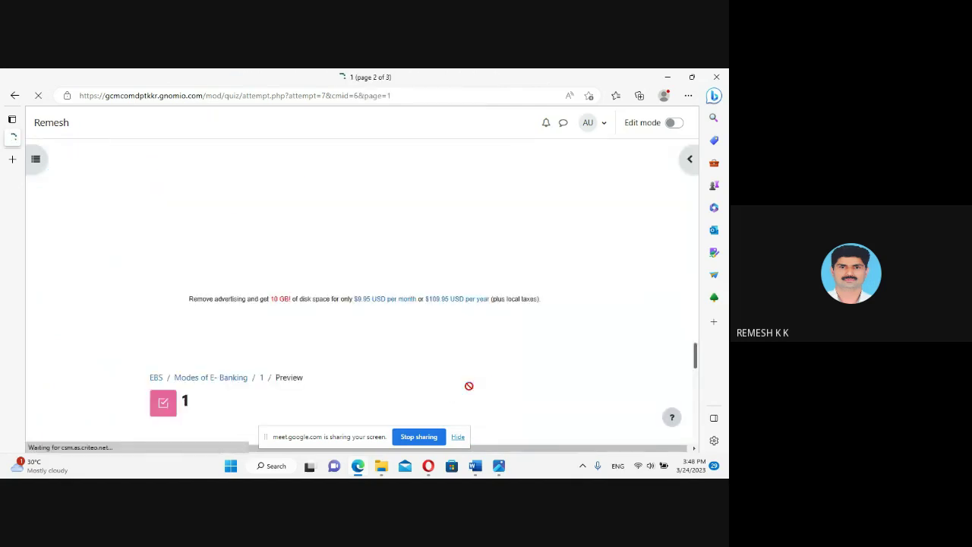
scroll(425, 304, down, 3)
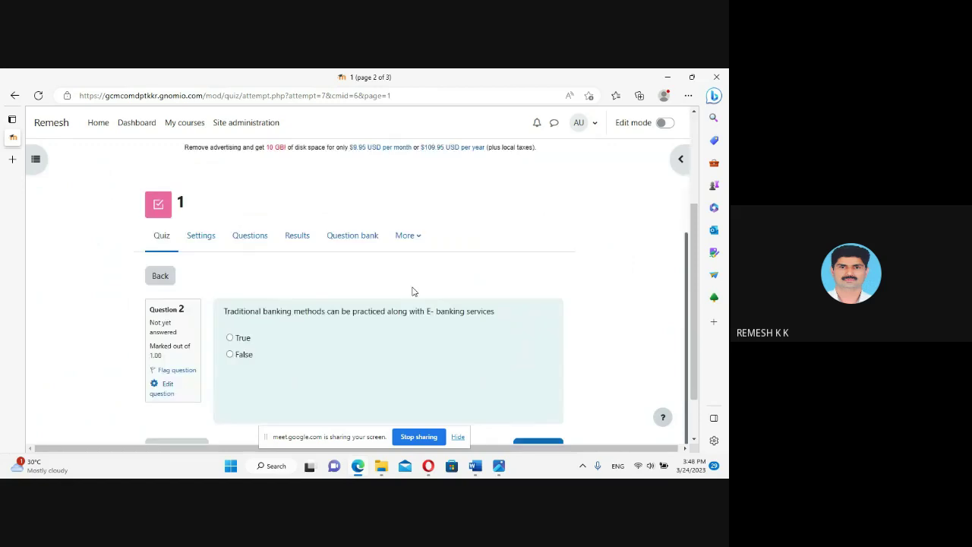
scroll(414, 292, down, 1)
click(531, 388)
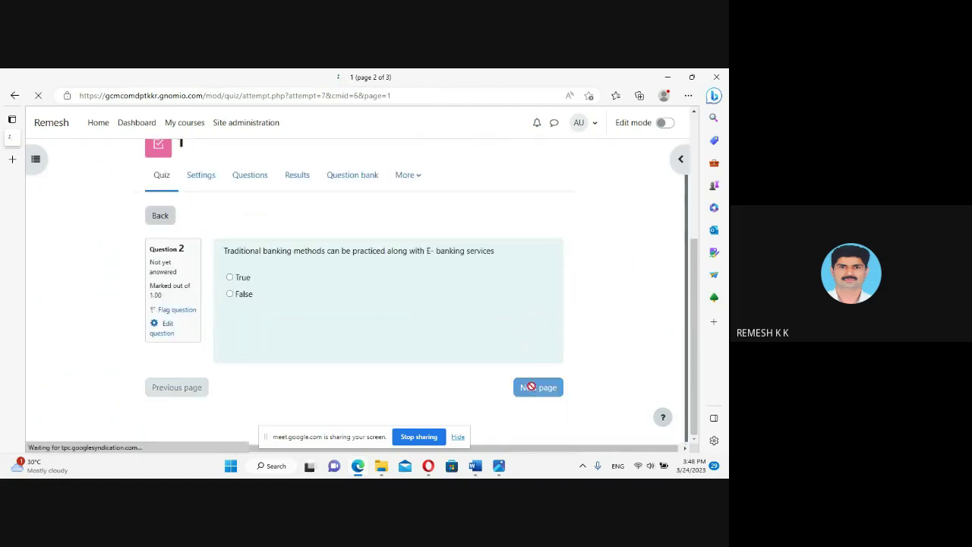
scroll(365, 359, down, 4)
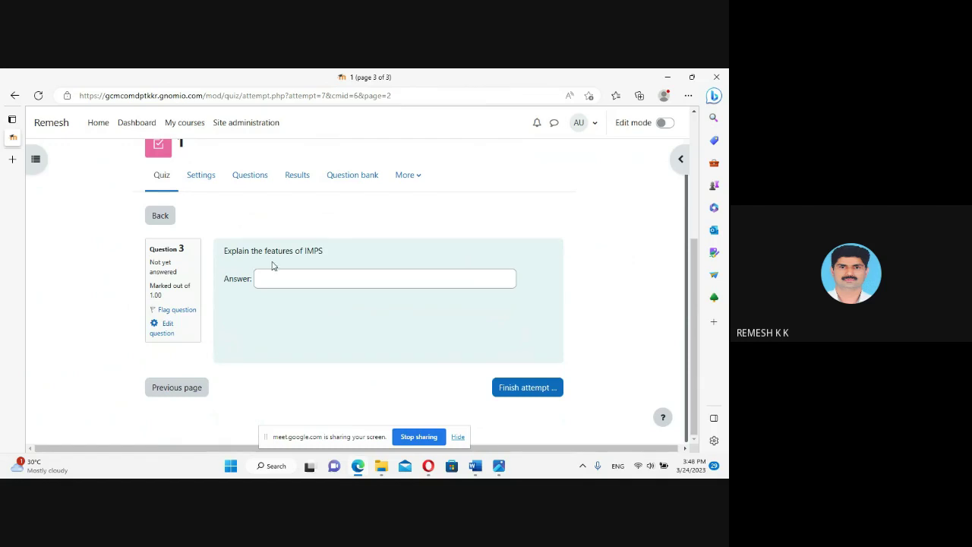
scroll(237, 354, up, 1)
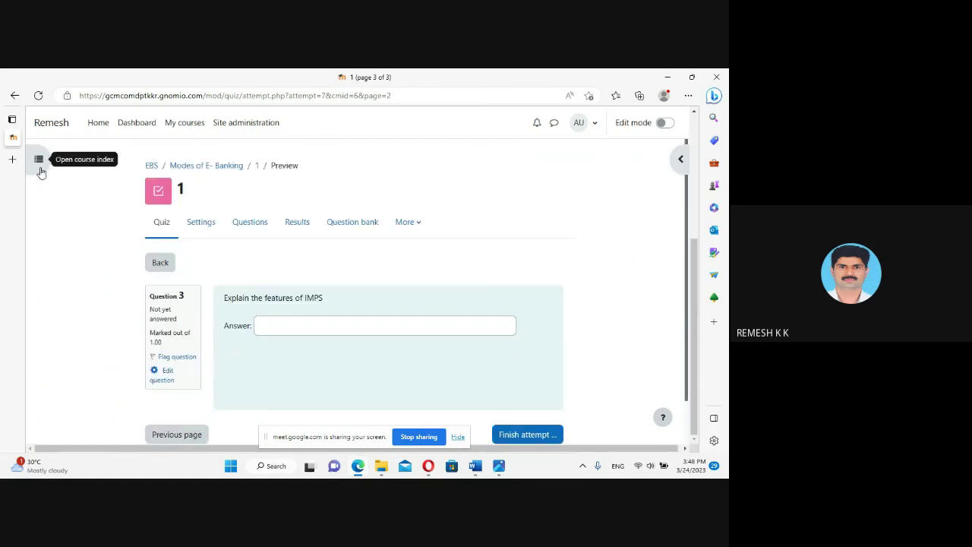
click(36, 159)
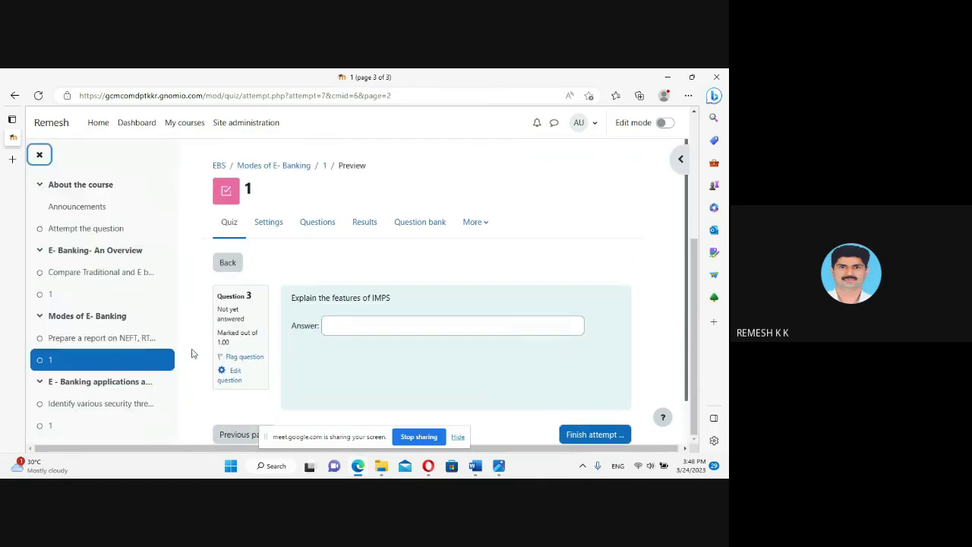
- Open the E - Banking applications and Challenges section and read the Advantages of E-Banking text and the list of benefits to banks
scroll(192, 353, down, 1)
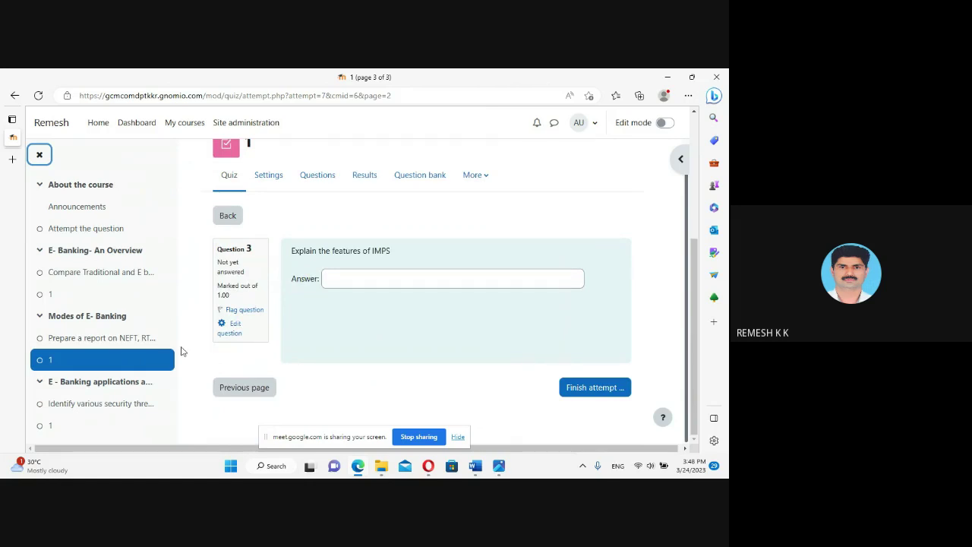
click(138, 387)
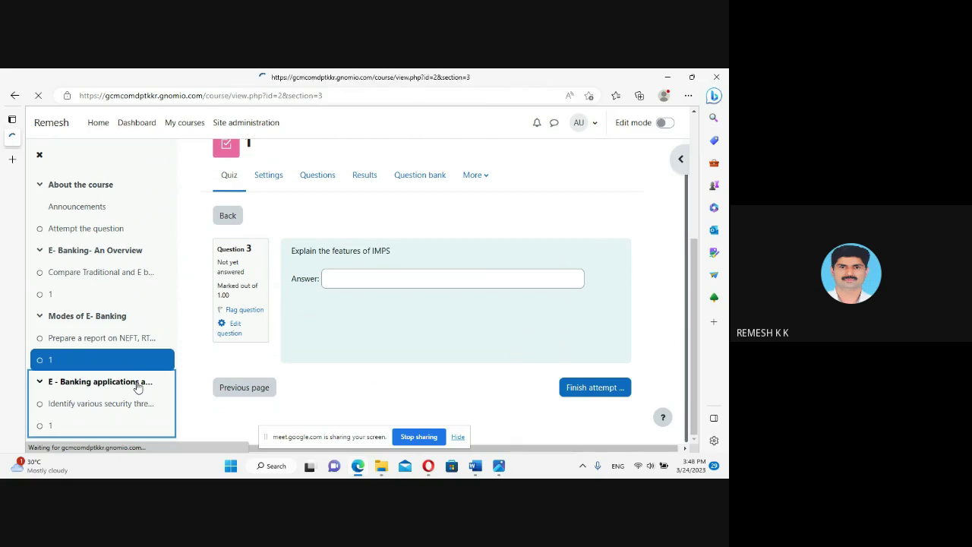
scroll(315, 337, down, 3)
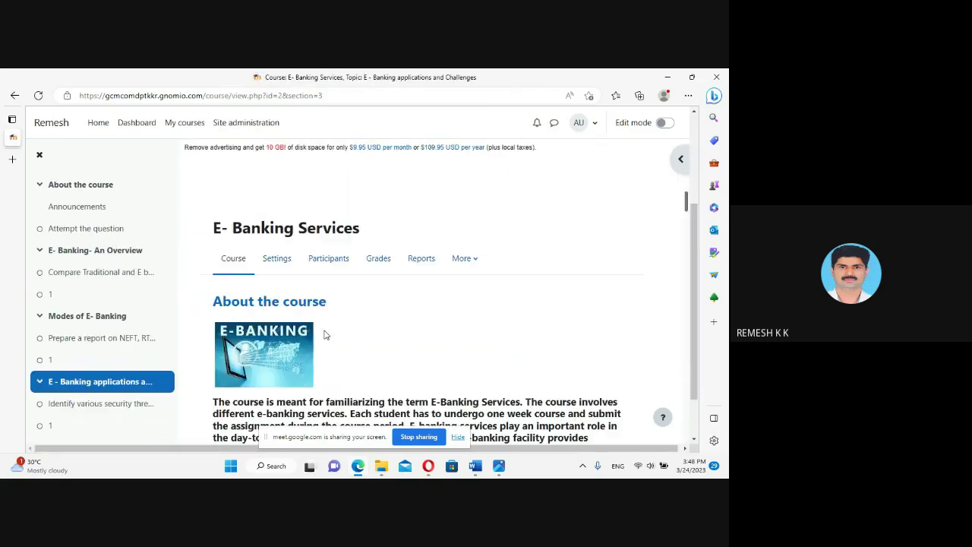
scroll(325, 334, down, 15)
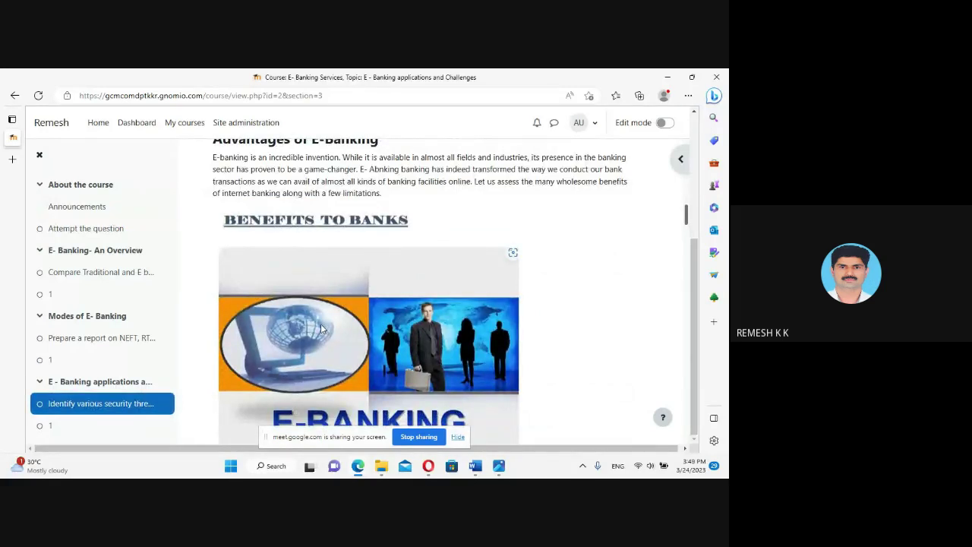
scroll(314, 309, down, 3)
scroll(314, 309, down, 3)
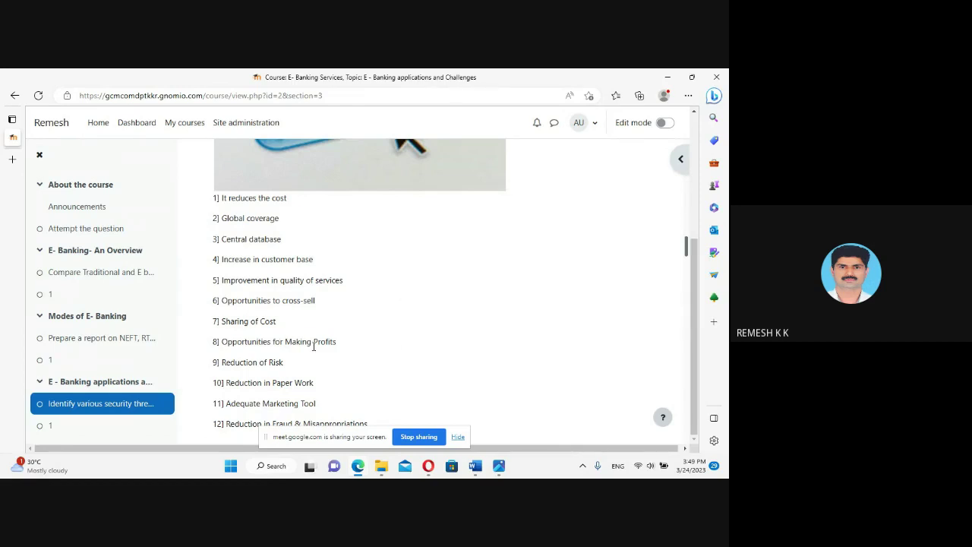
scroll(312, 347, down, 3)
scroll(355, 281, up, 1)
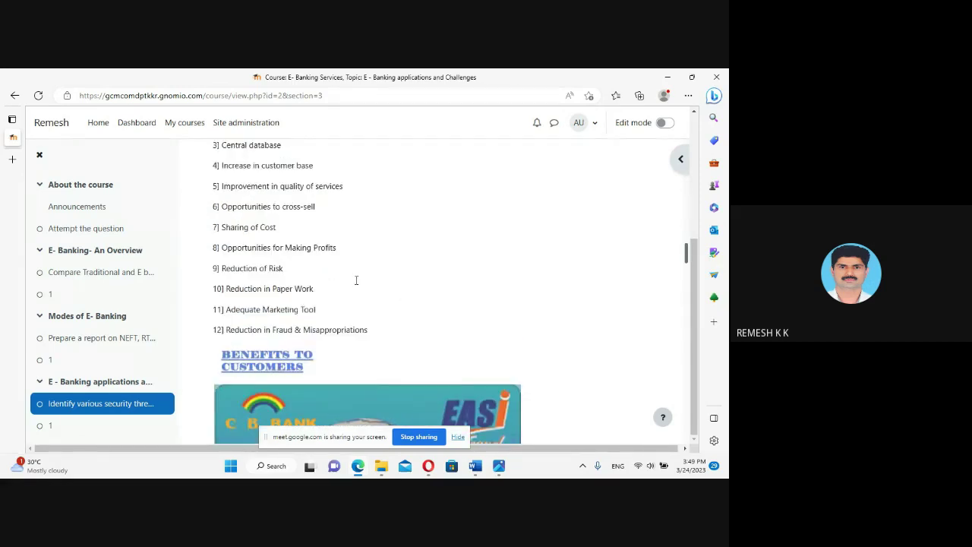
- Read the lists and pictures on the benefits of E-Banking to customers, traders and the government
scroll(311, 280, down, 4)
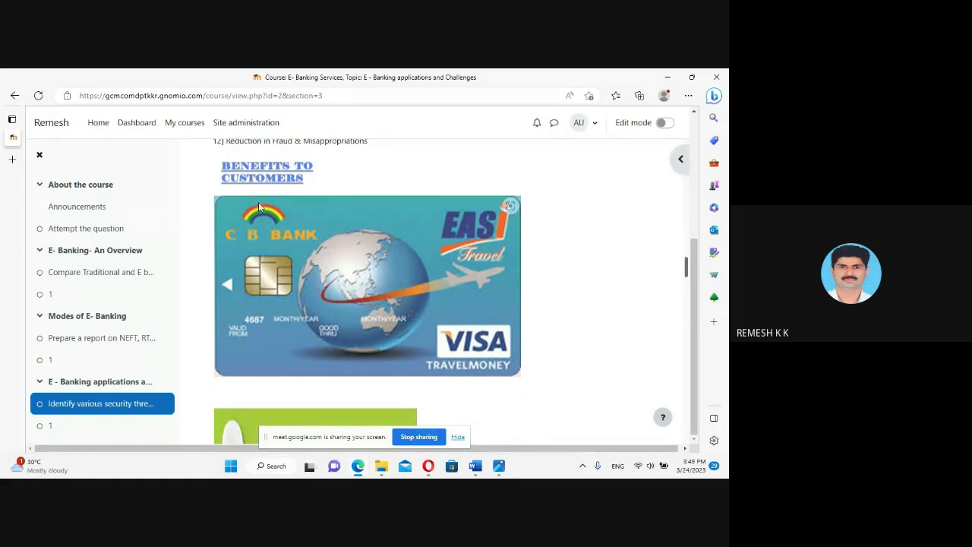
scroll(387, 299, down, 7)
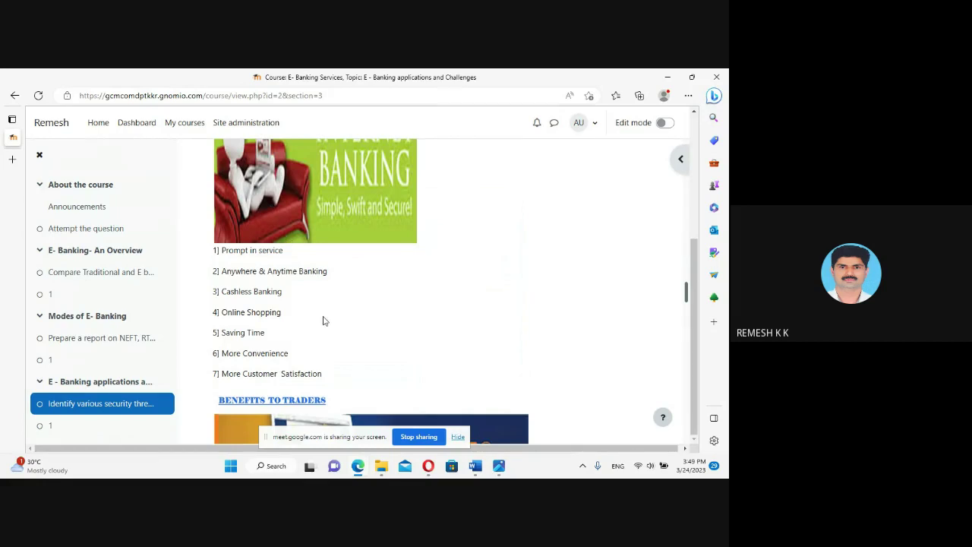
scroll(323, 320, down, 4)
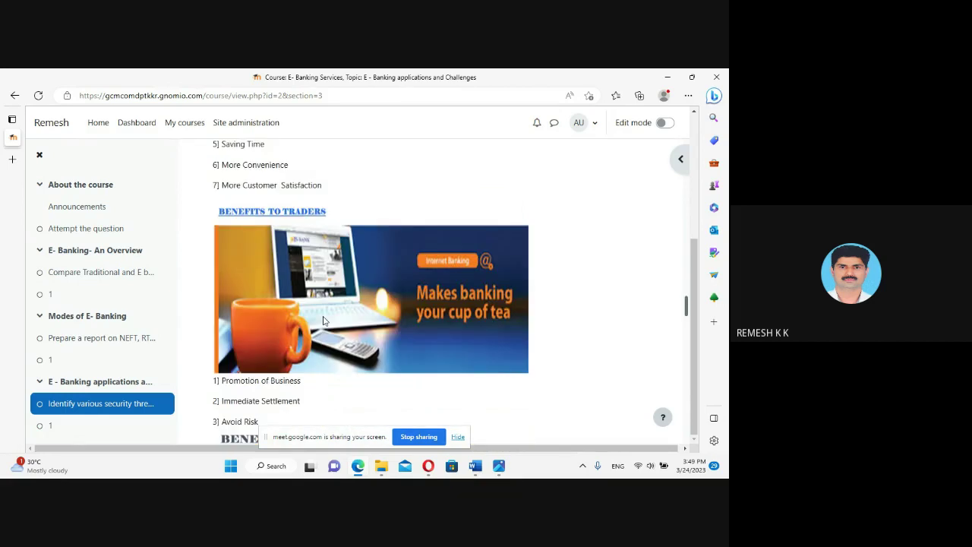
scroll(323, 321, down, 2)
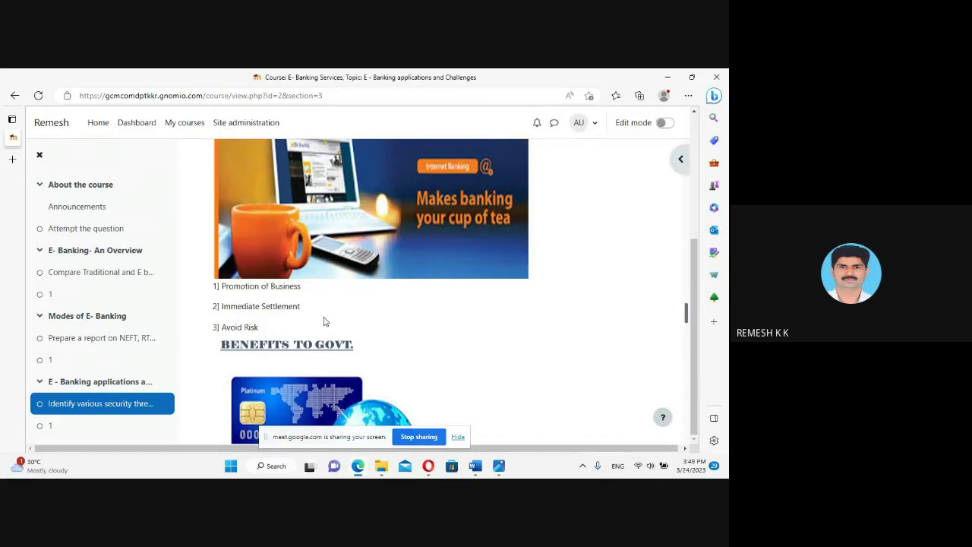
scroll(399, 255, down, 4)
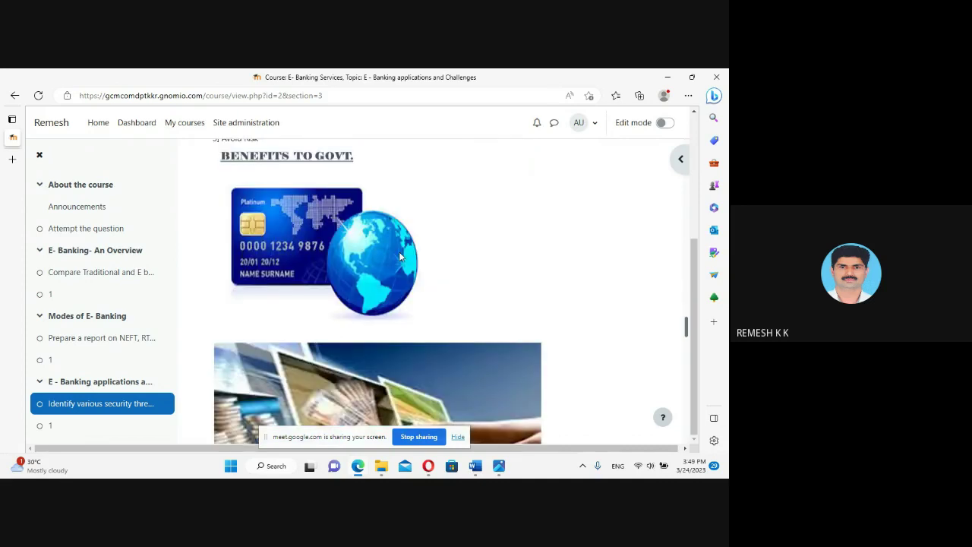
scroll(400, 256, down, 10)
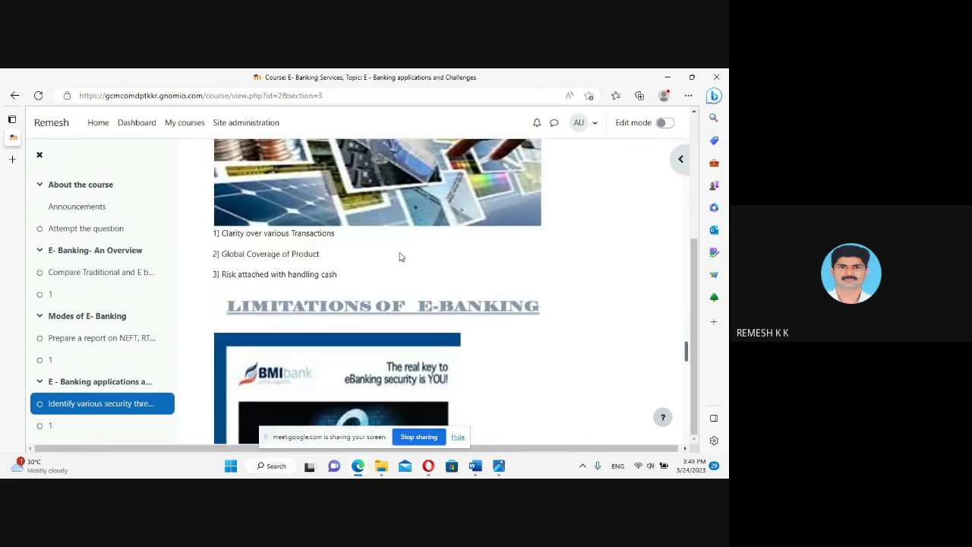
- Examine the security and virus alert pictures and read the numbered list under Limitations of E-Banking
scroll(400, 256, down, 2)
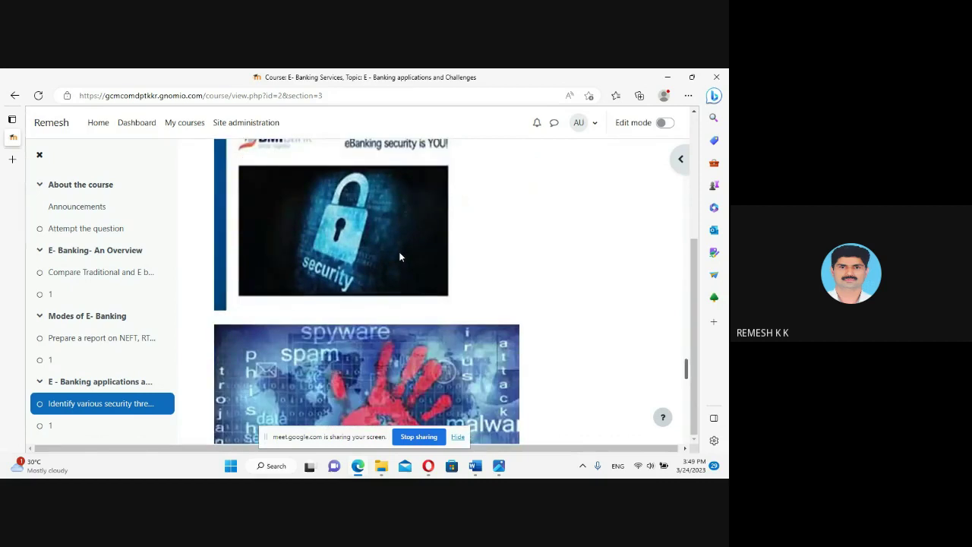
scroll(417, 287, up, 2)
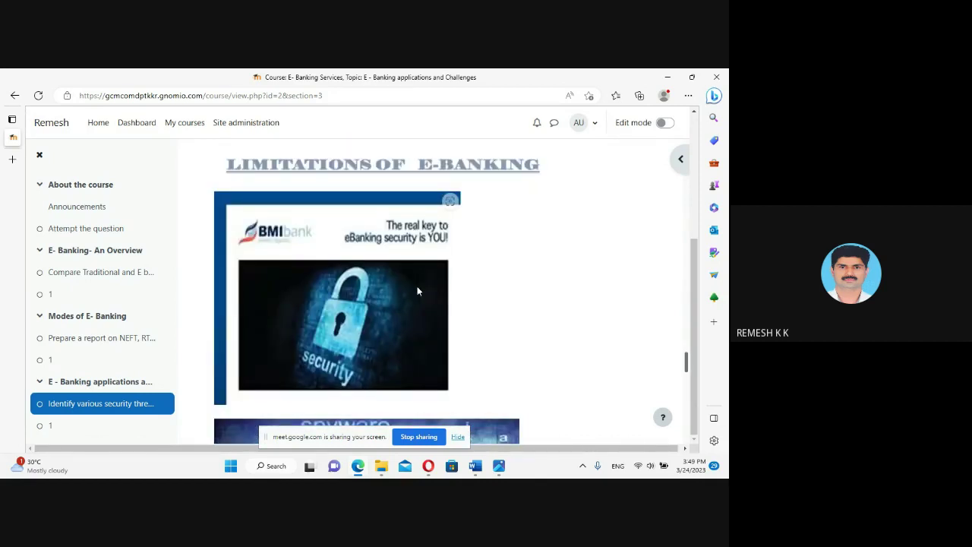
scroll(417, 290, down, 3)
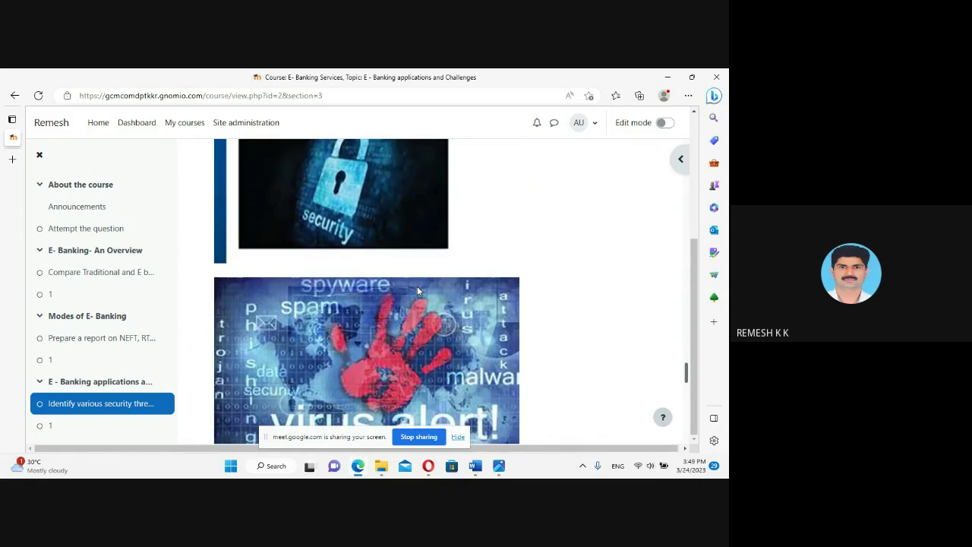
scroll(417, 289, down, 3)
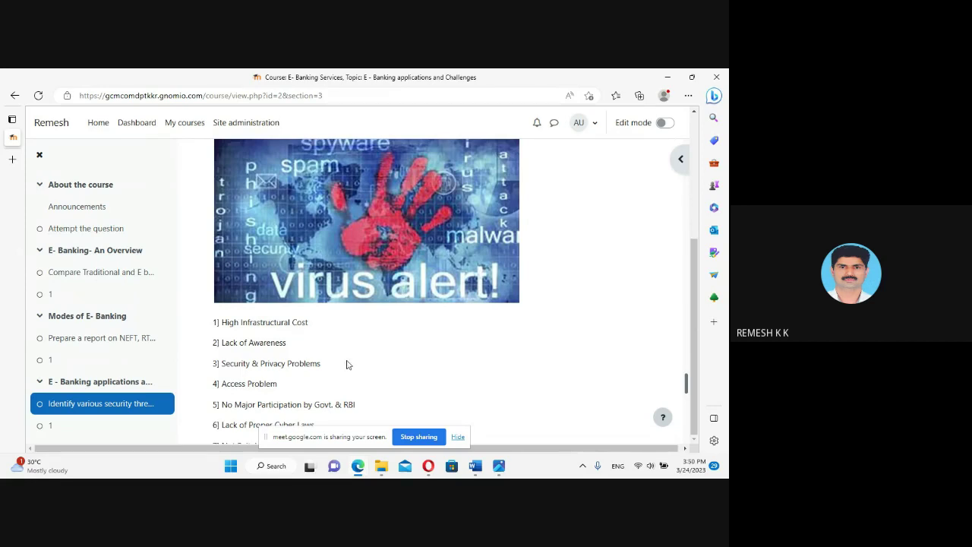
scroll(346, 364, down, 2)
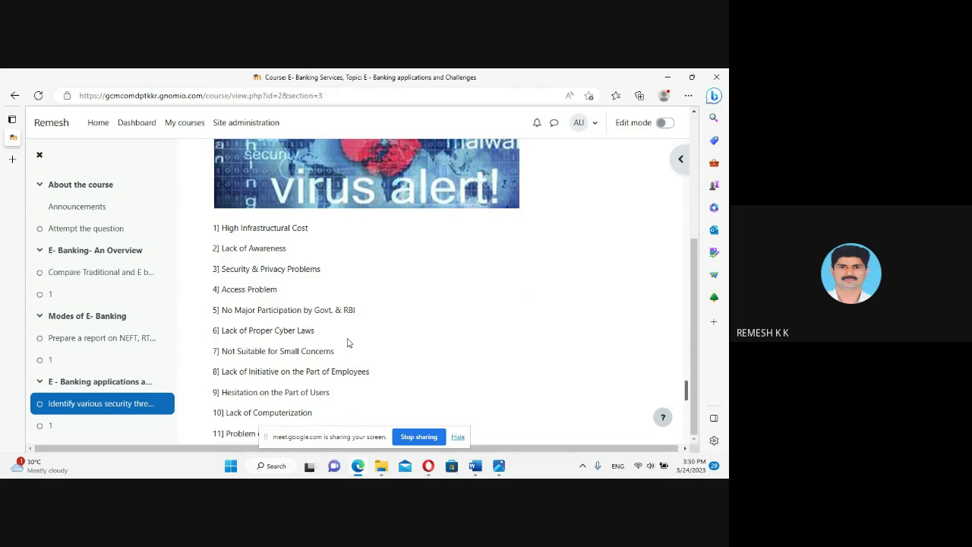
scroll(404, 354, down, 2)
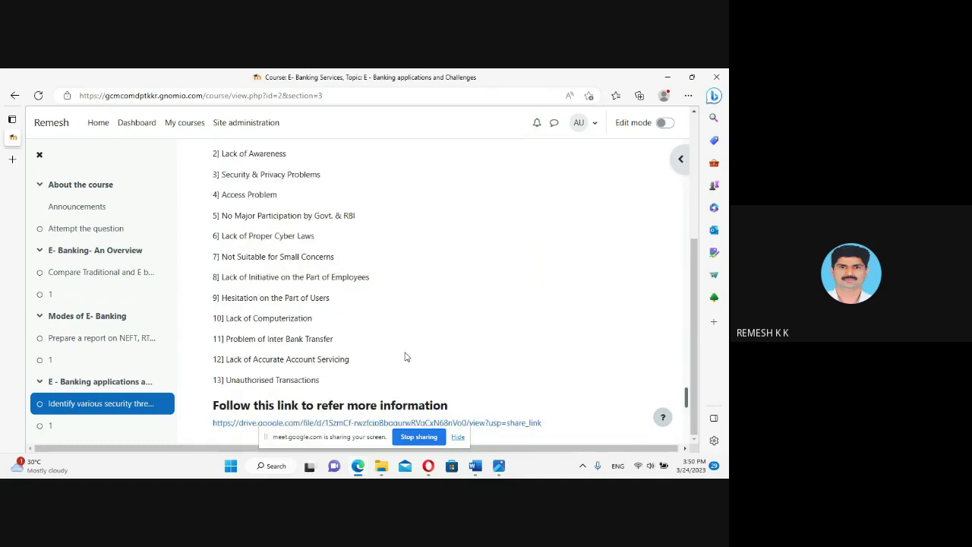
- View the reference link, the Online Banking Safety video, the security threats assignment and the quiz that close the section
scroll(404, 354, down, 2)
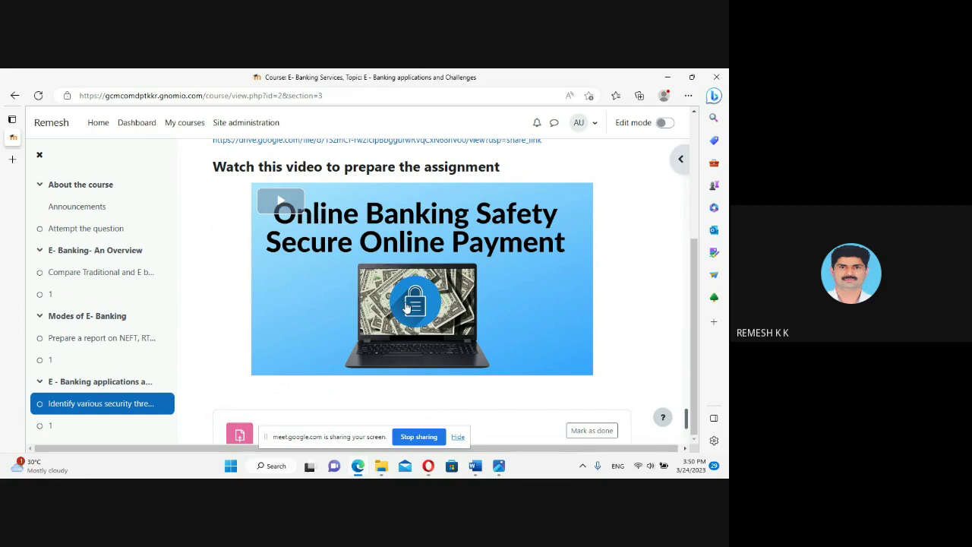
scroll(281, 288, down, 3)
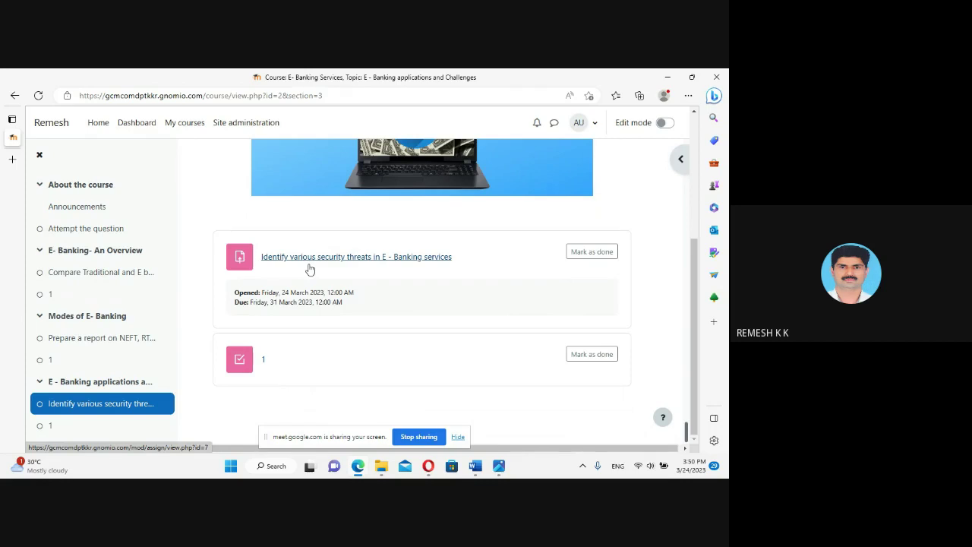
scroll(451, 286, up, 1)
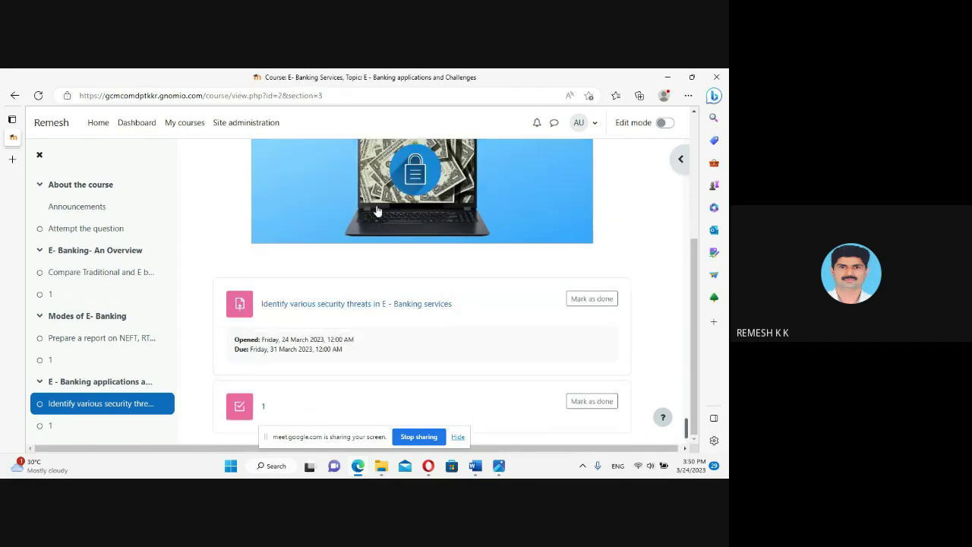
scroll(380, 211, up, 2)
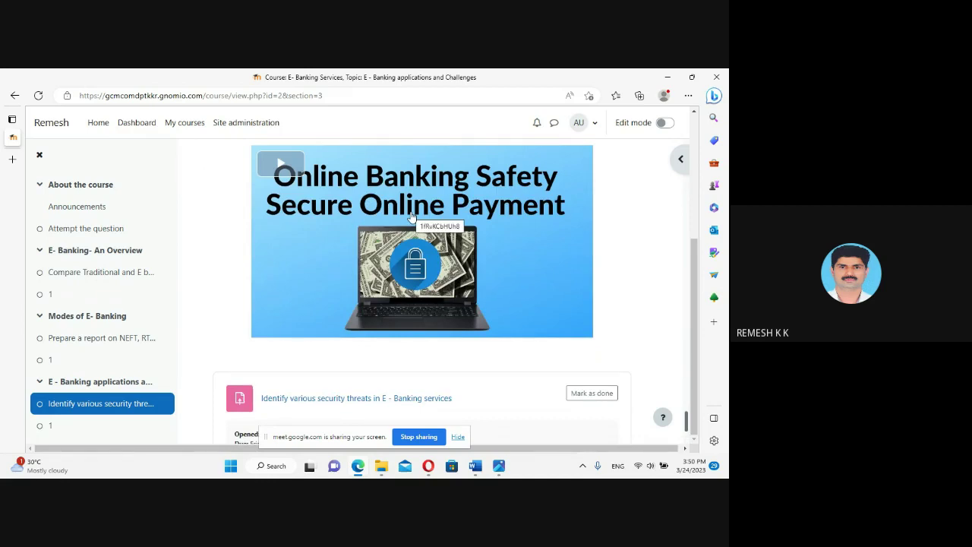
scroll(410, 218, down, 3)
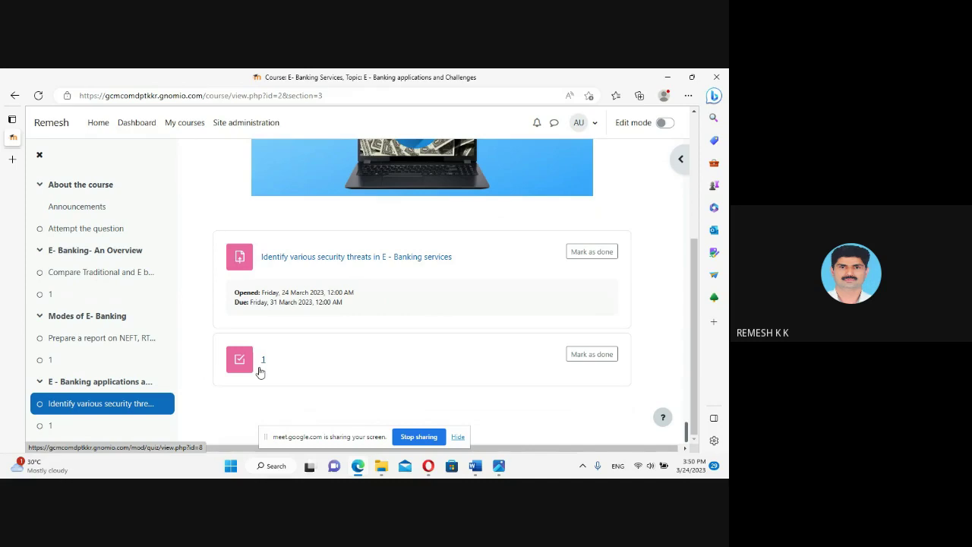
scroll(260, 370, up, 2)
scroll(259, 370, up, 10)
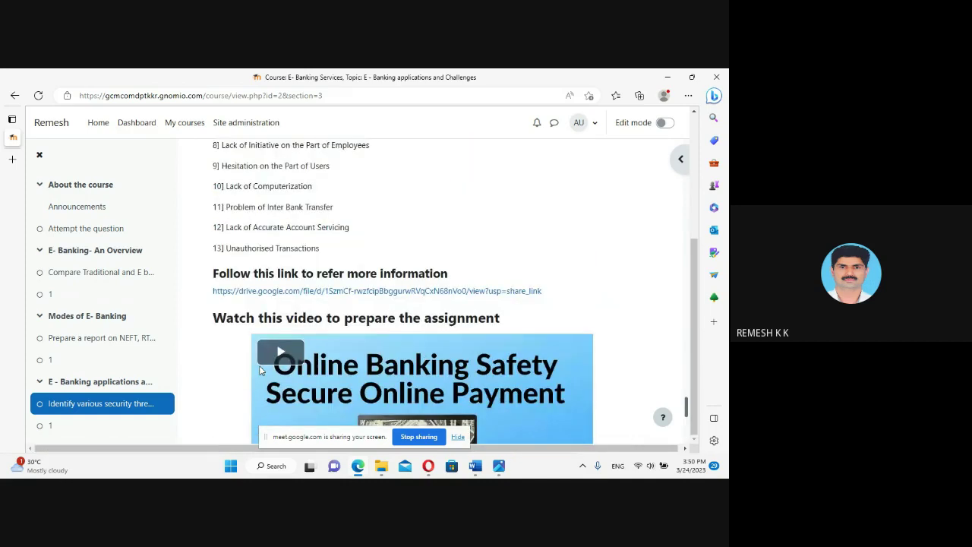
scroll(259, 366, up, 5)
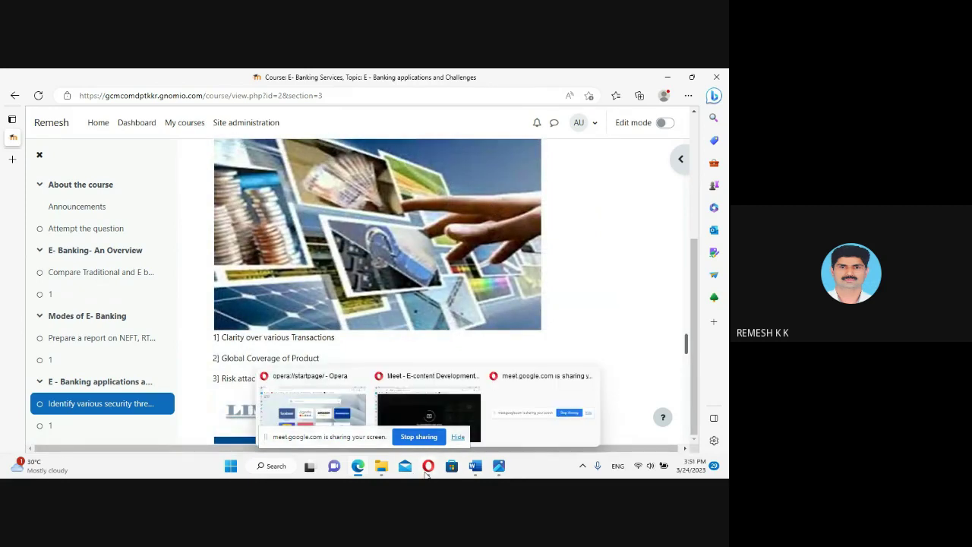
- Switch to the Google Meet window in Opera and stop presenting the screen
mouse_move(427, 471)
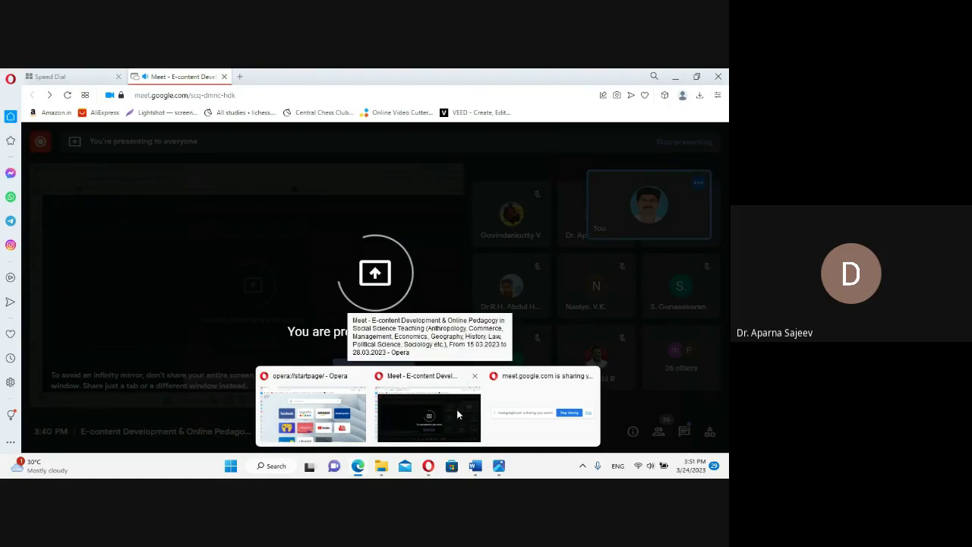
click(457, 414)
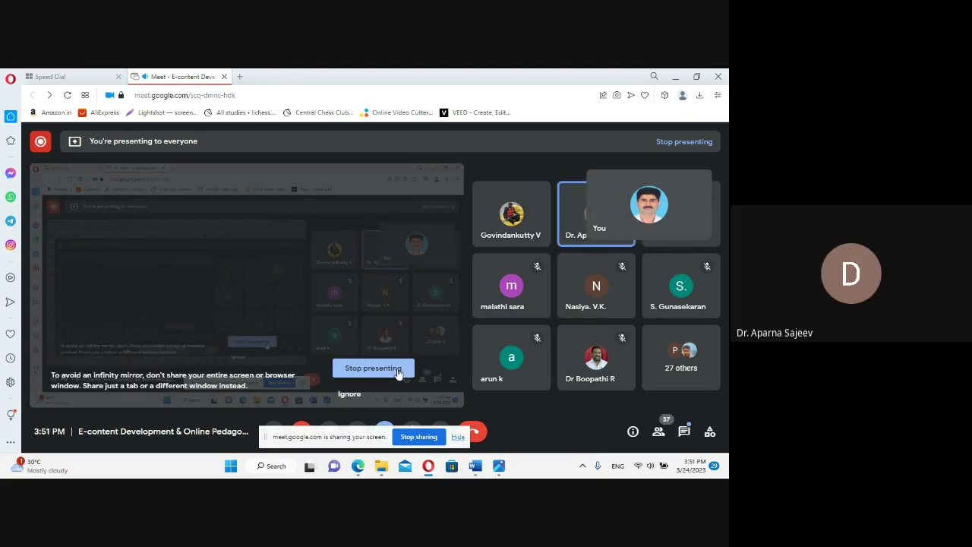
click(398, 372)
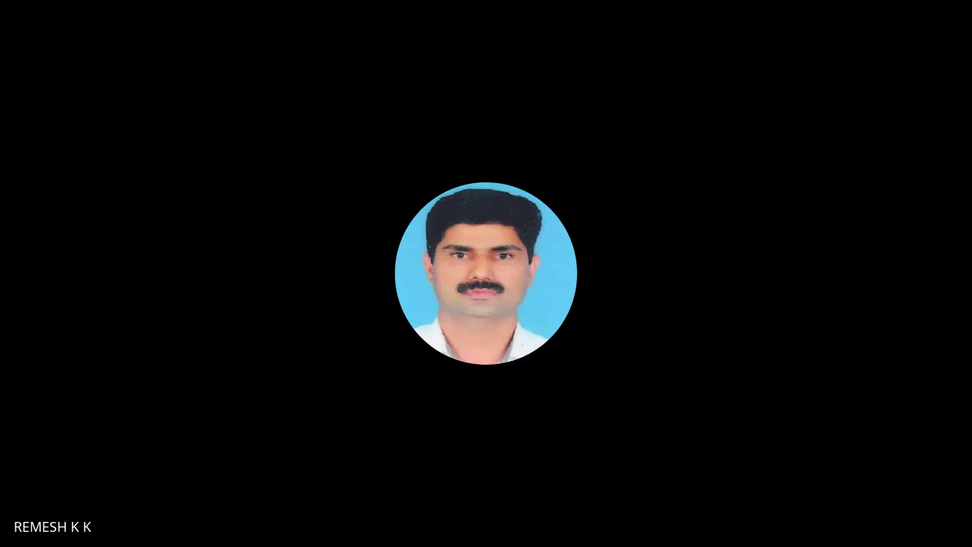
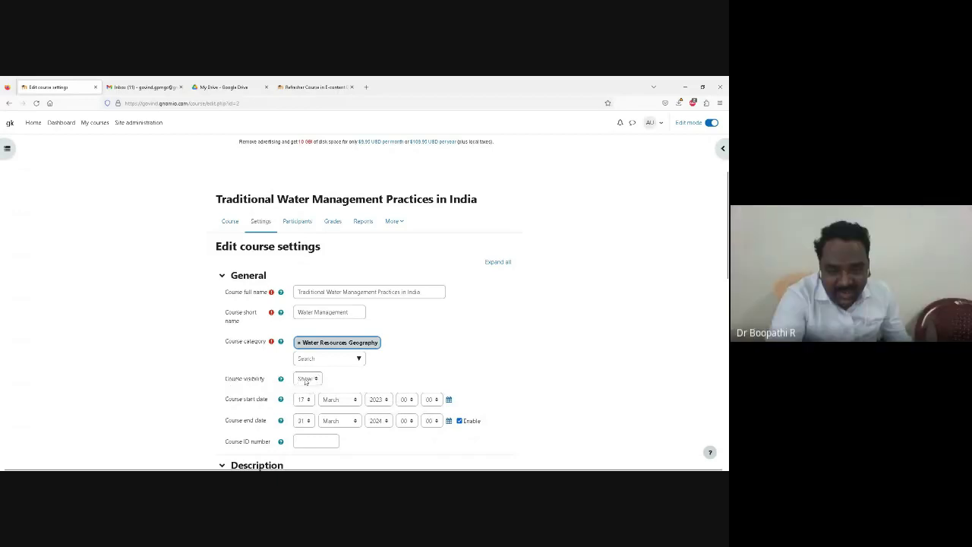
- Check the visibility setting of the Traditional Water Management Practices in India course, and open the site administration
click(306, 379)
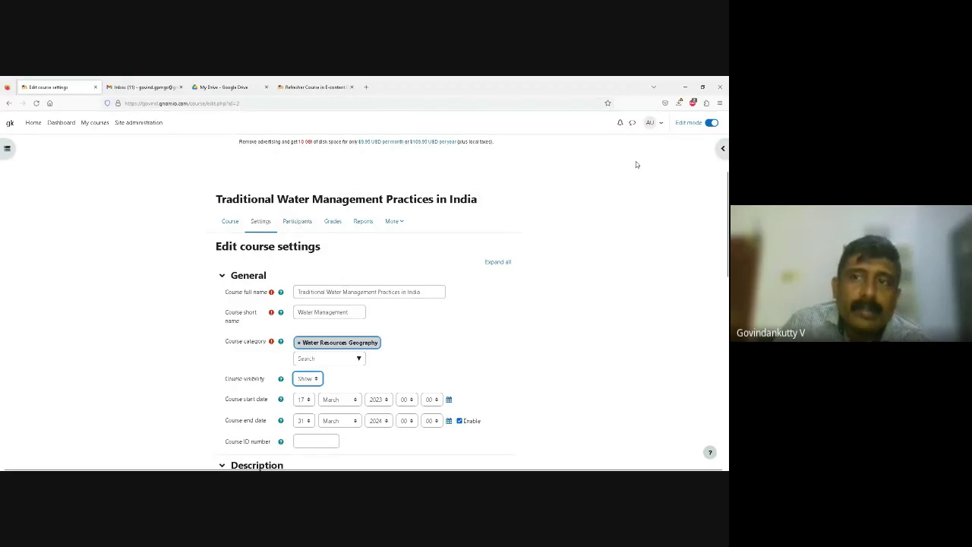
click(92, 124)
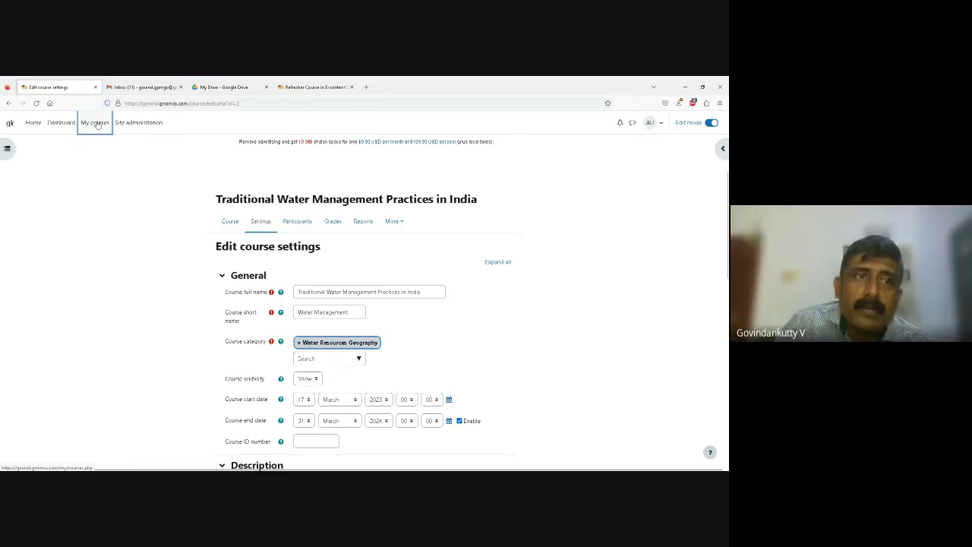
click(134, 124)
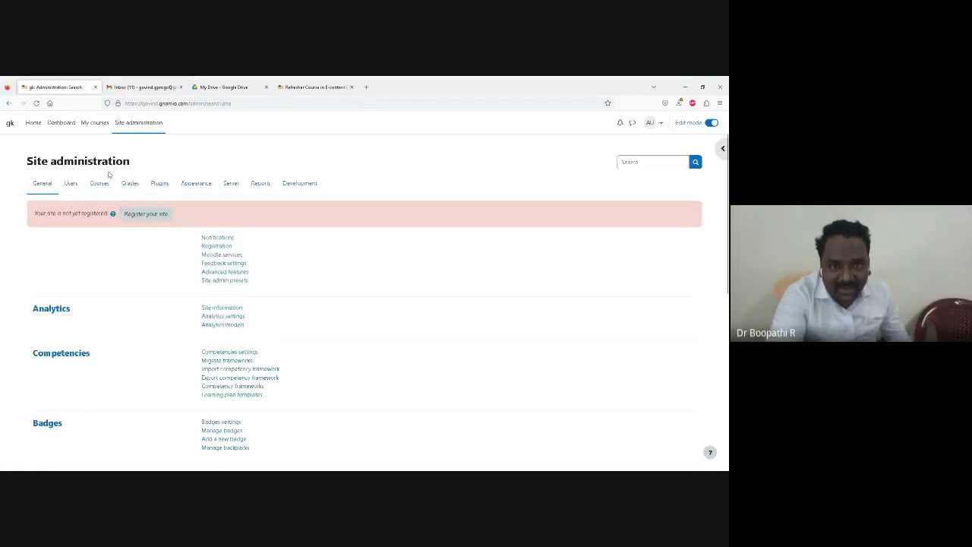
- Show the Users part of the site administration and look through its Accounts, Permissions and Privacy and policies options
click(72, 186)
scroll(380, 269, down, 1)
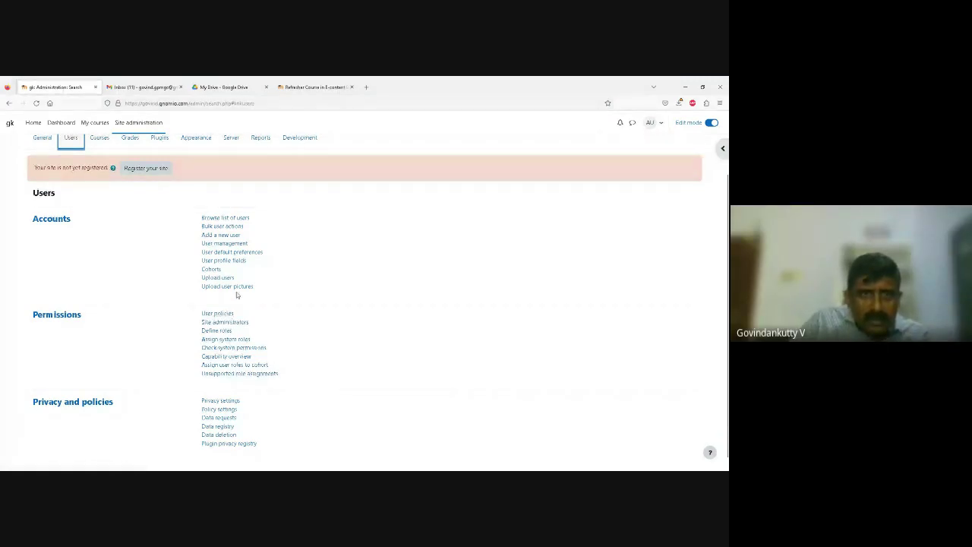
scroll(254, 287, up, 1)
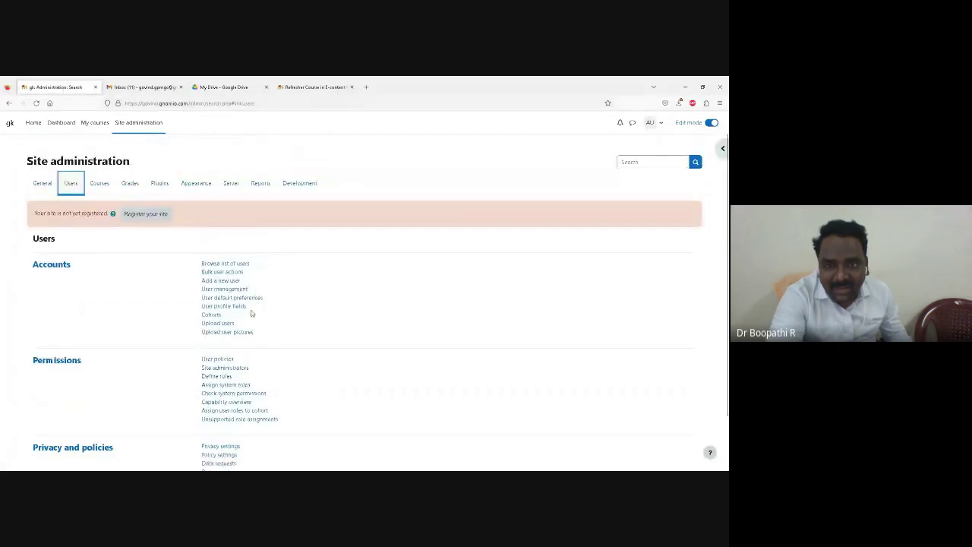
scroll(253, 313, down, 1)
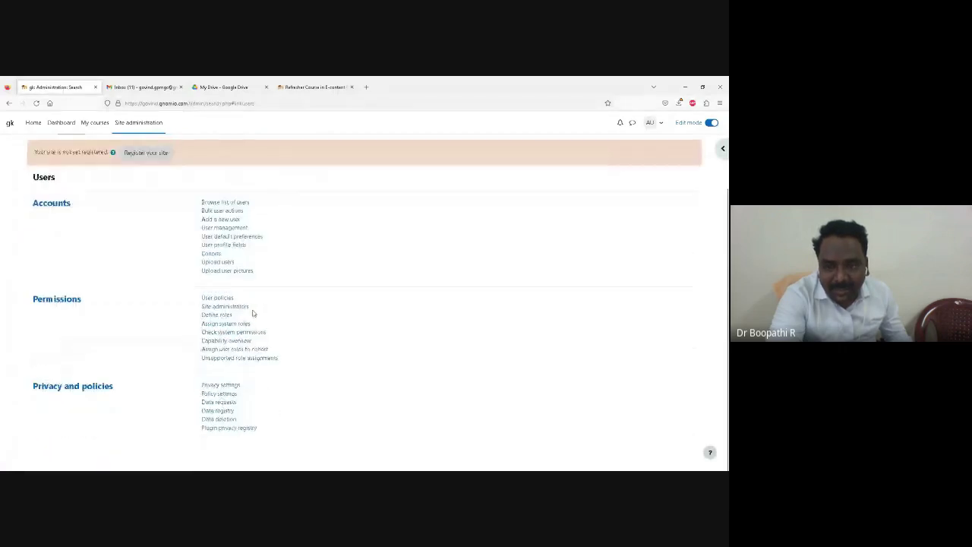
- View the list of user accounts and return to the Users part of the site administration
scroll(253, 313, up, 1)
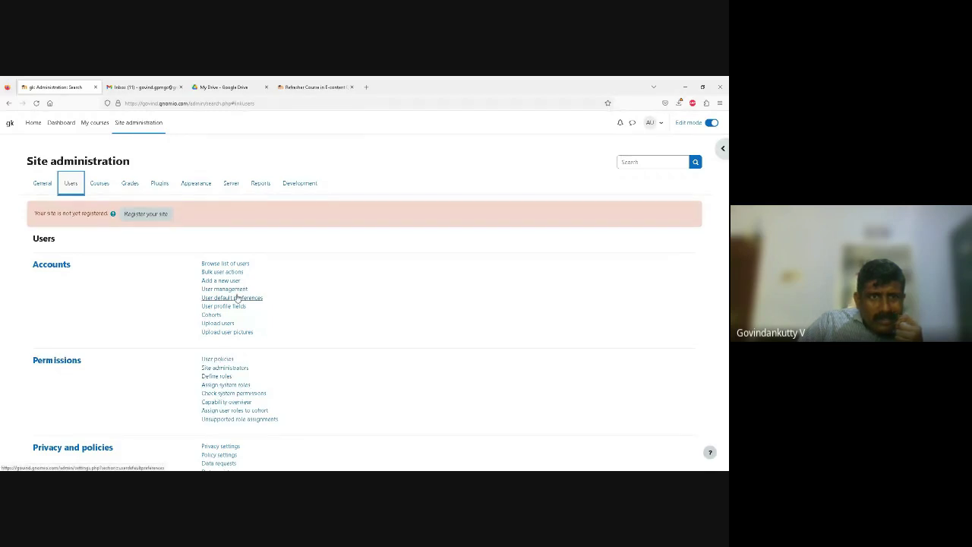
click(221, 263)
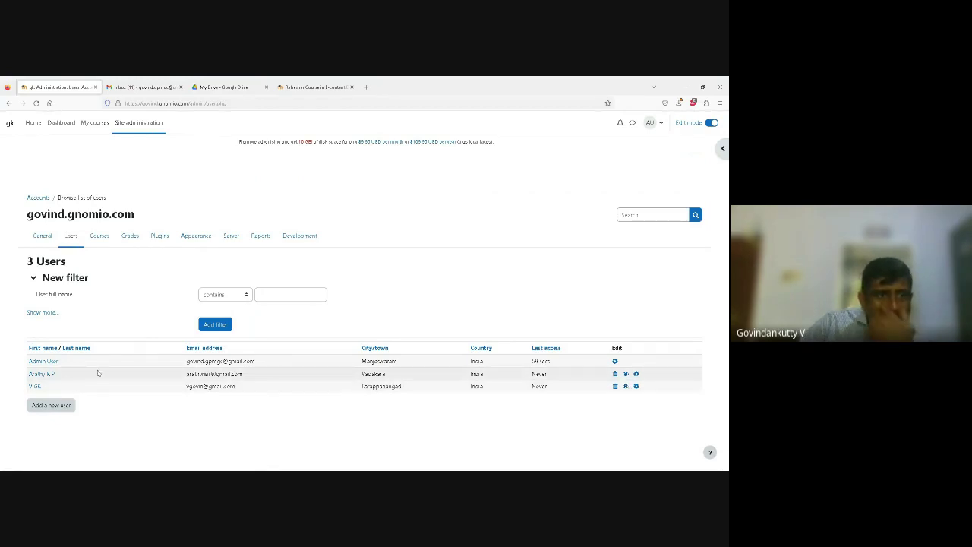
click(70, 236)
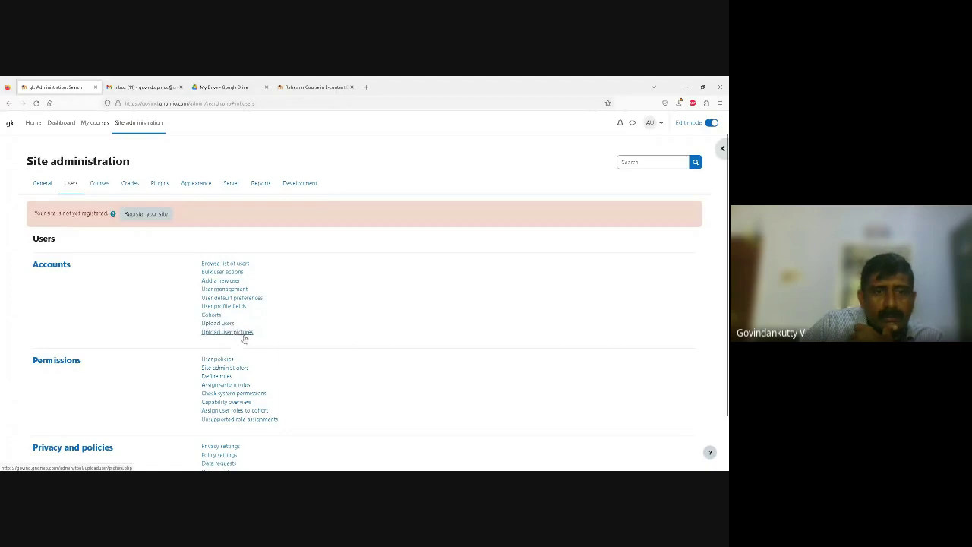
- Look through the General and Users parts of the site administration for account and permission options
scroll(245, 334, down, 1)
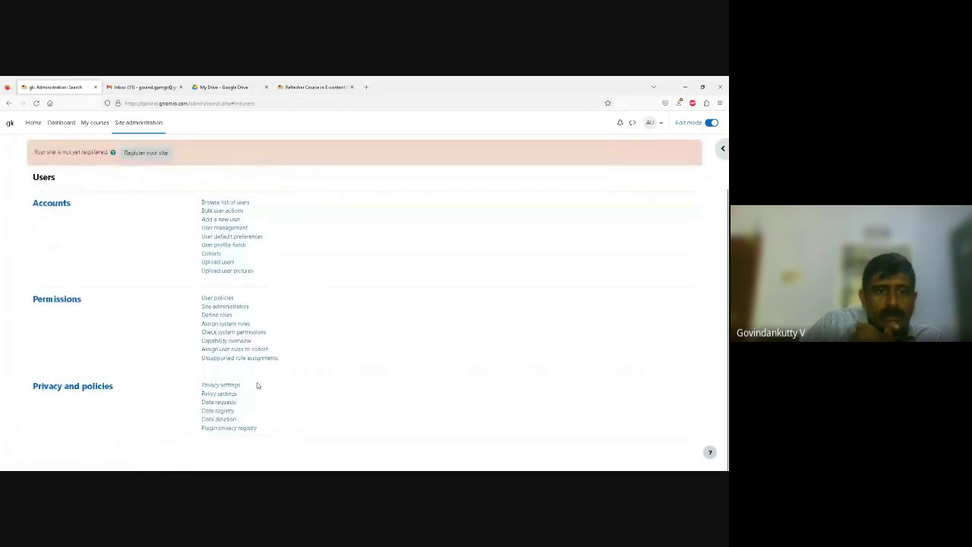
scroll(256, 386, up, 1)
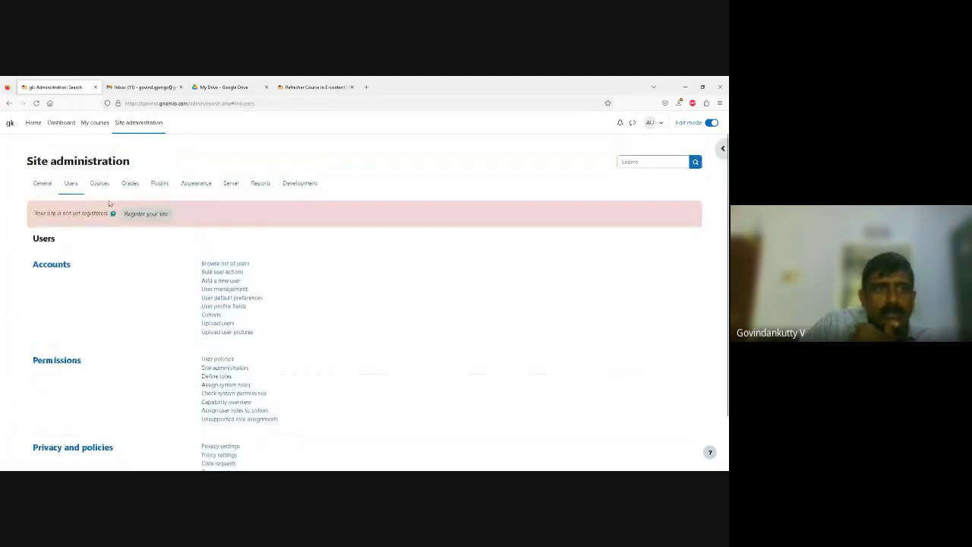
click(43, 183)
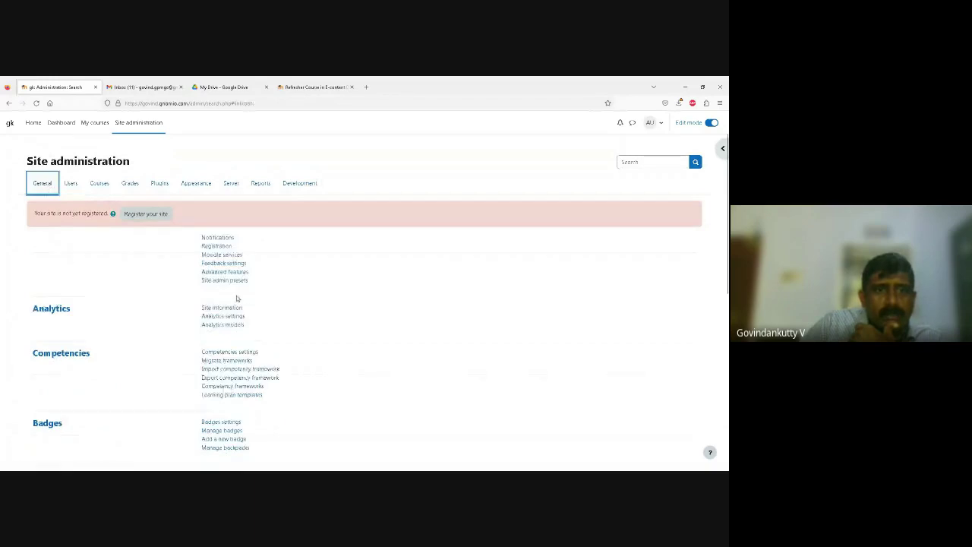
click(71, 184)
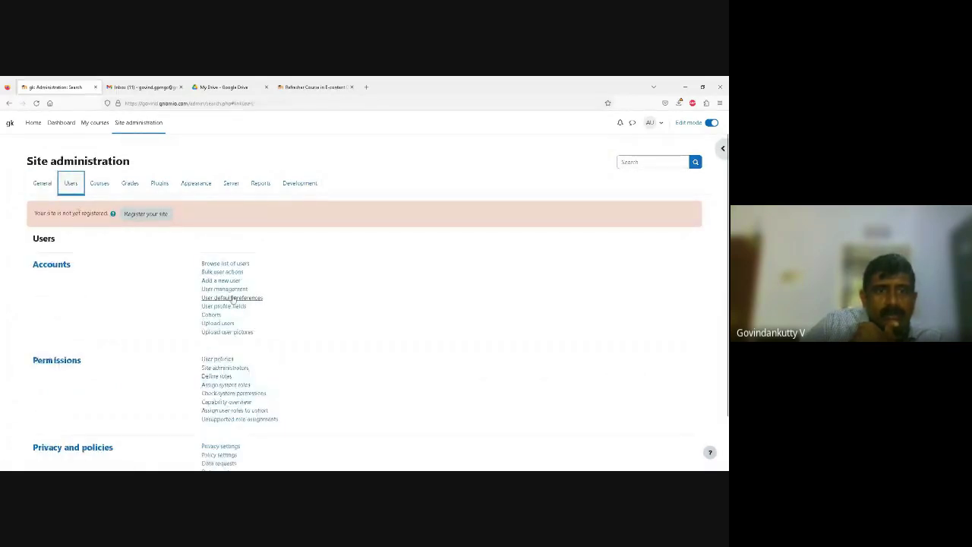
scroll(245, 331, down, 1)
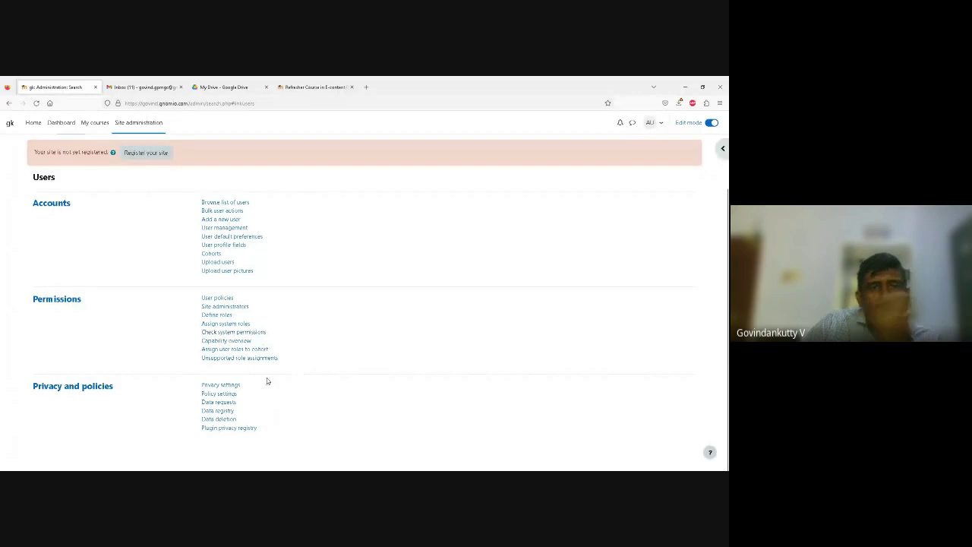
- Open the form for adding a new user and look through its account, profile and picture fields
scroll(256, 322, up, 1)
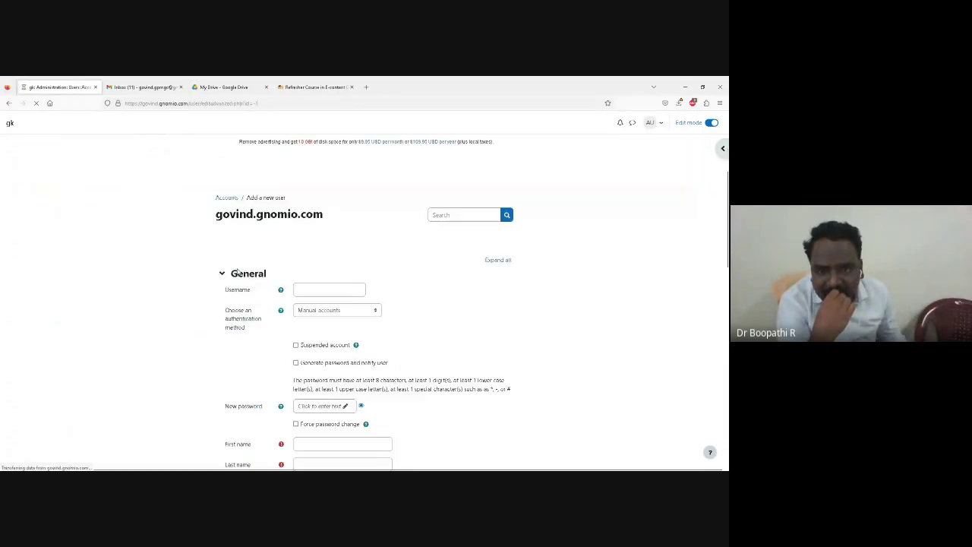
scroll(434, 302, down, 3)
scroll(392, 268, up, 3)
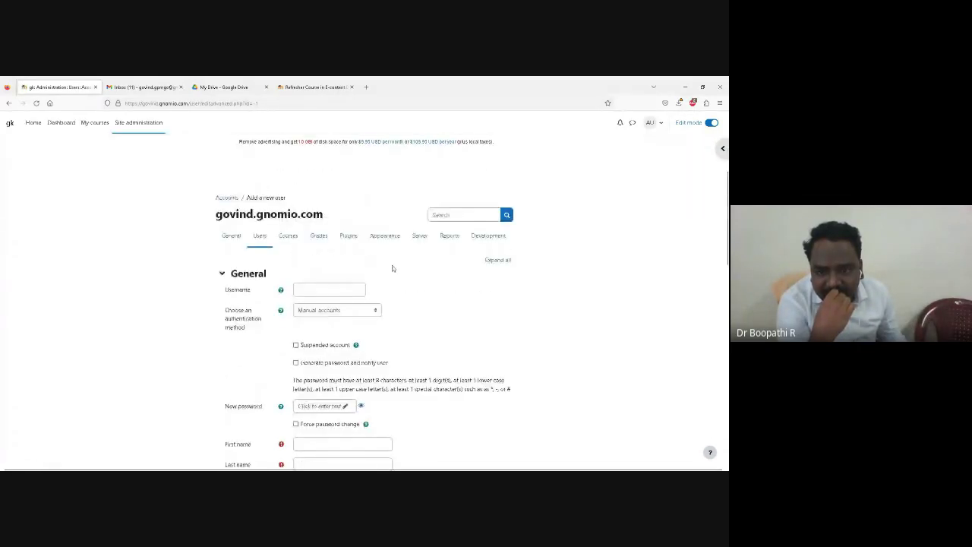
scroll(375, 311, down, 10)
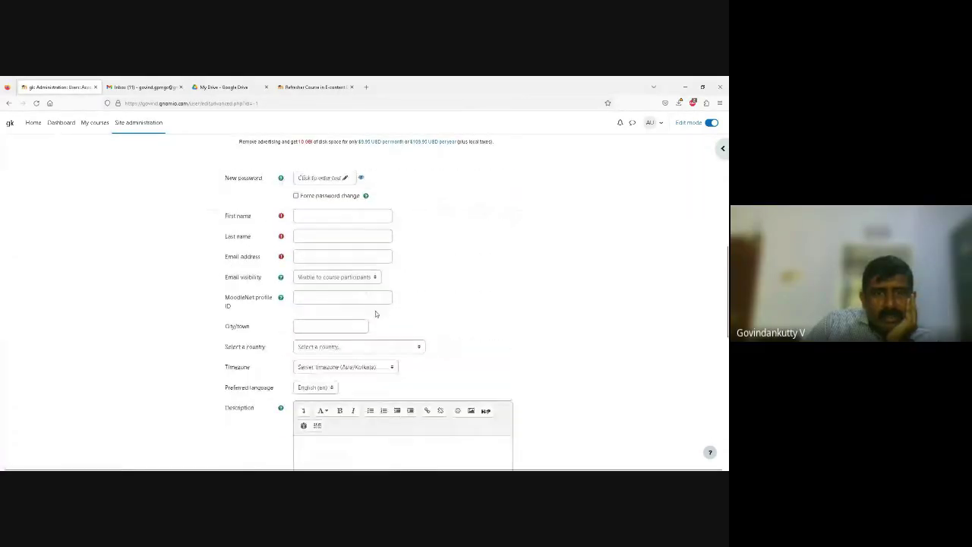
scroll(375, 311, down, 5)
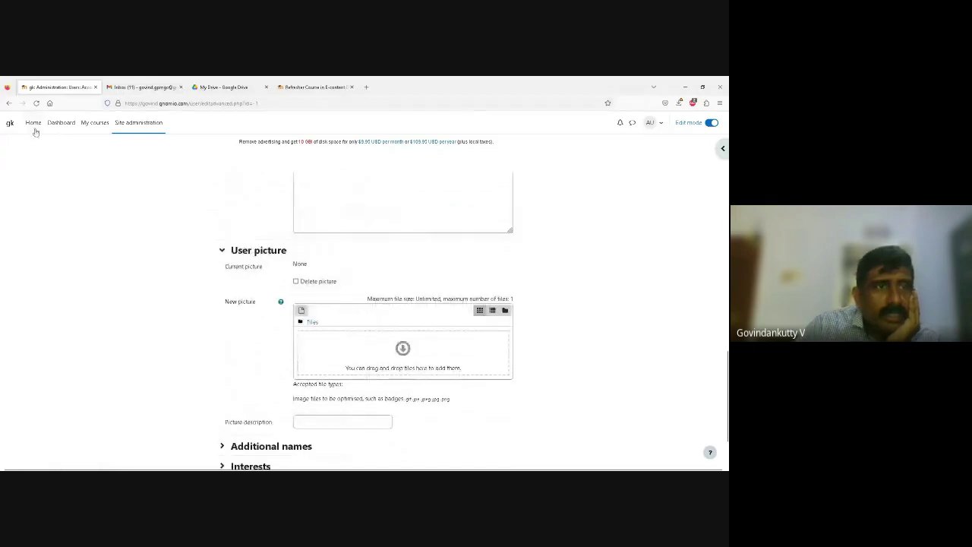
- Return to the General part of the site administration and show the site's web address
click(141, 123)
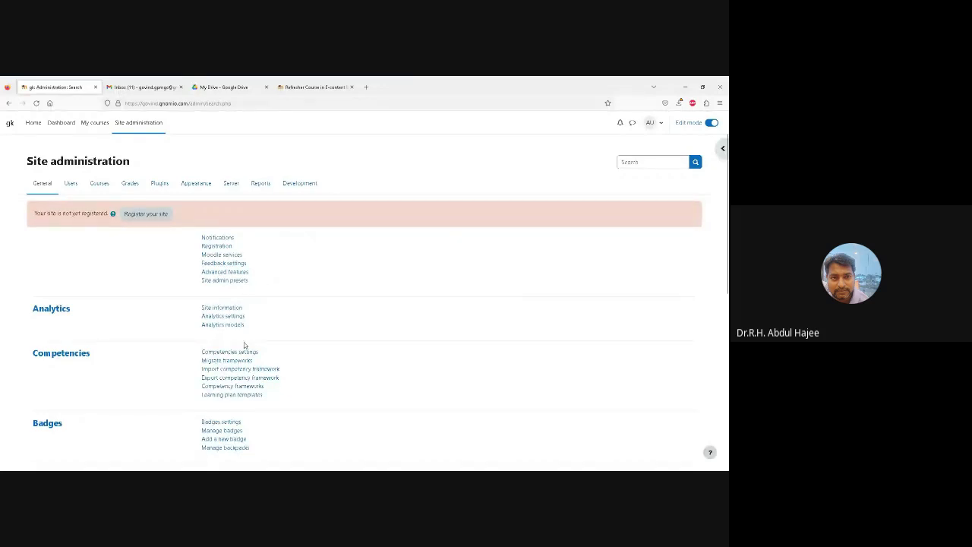
click(236, 104)
click(242, 103)
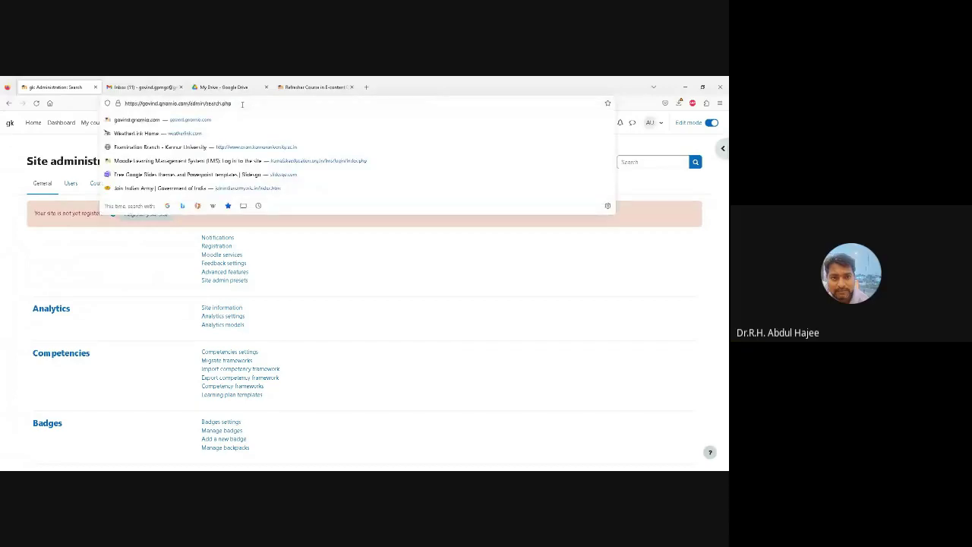
click(346, 329)
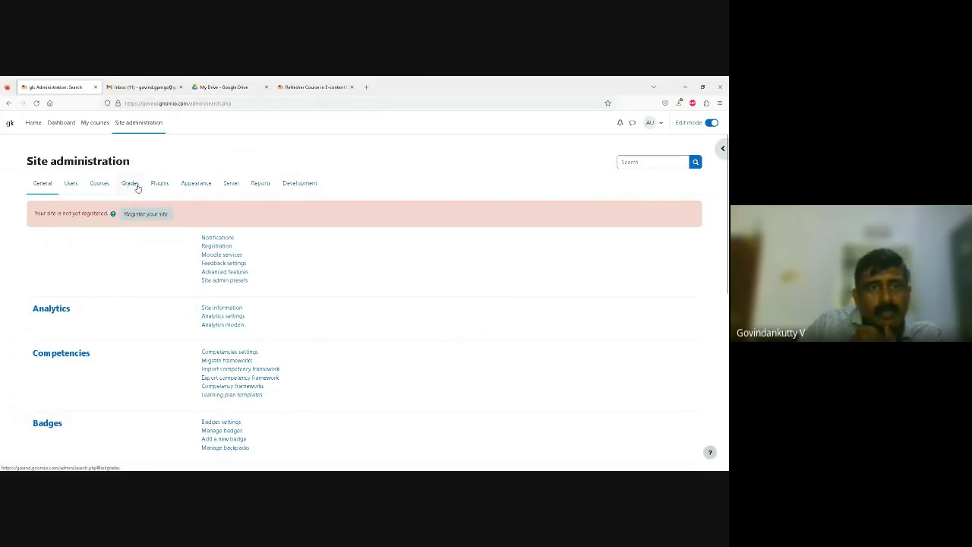
- View the default user filters under User management and look through the Users administration options again
click(72, 185)
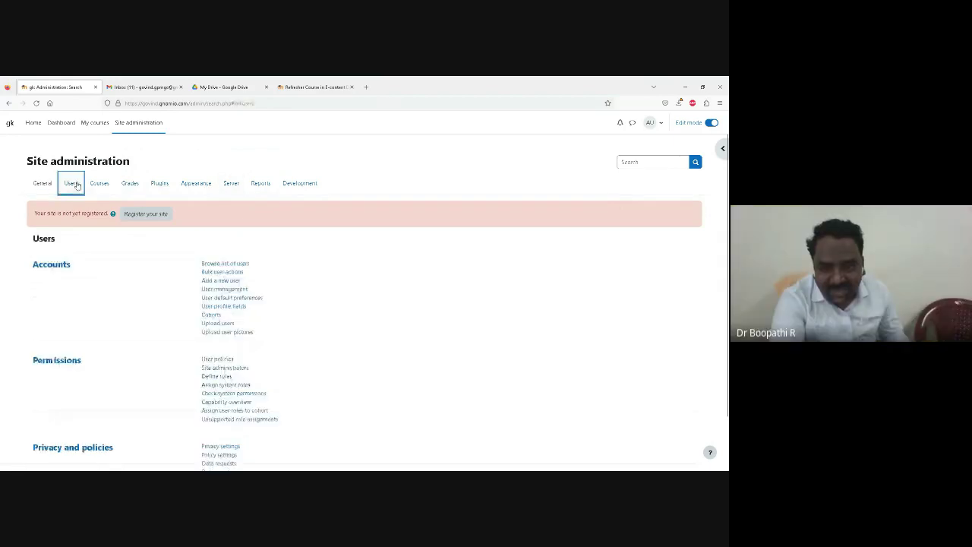
click(243, 292)
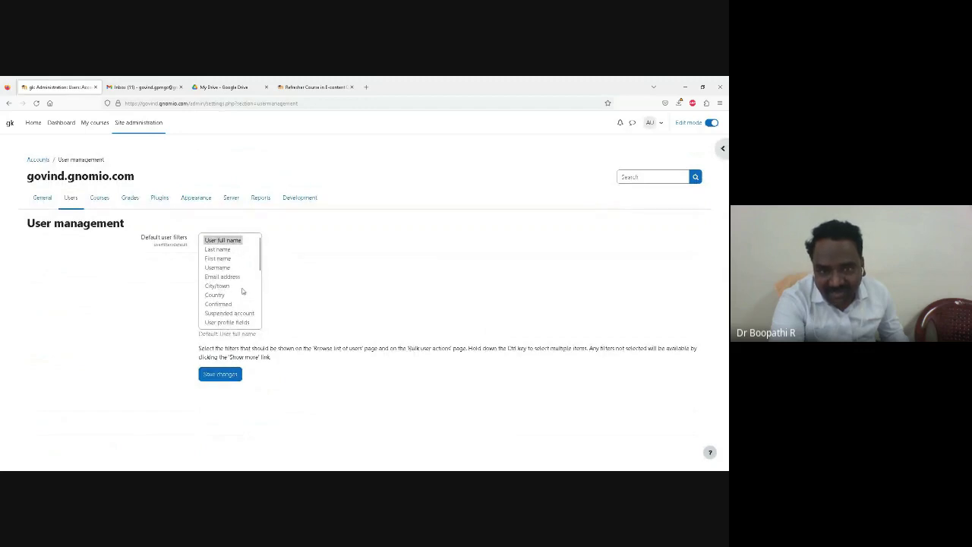
click(70, 198)
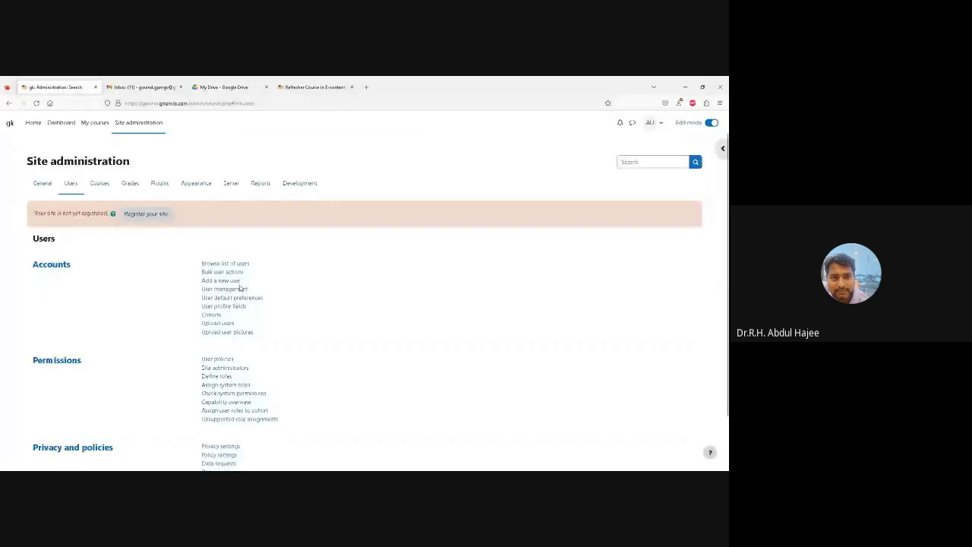
scroll(261, 300, down, 1)
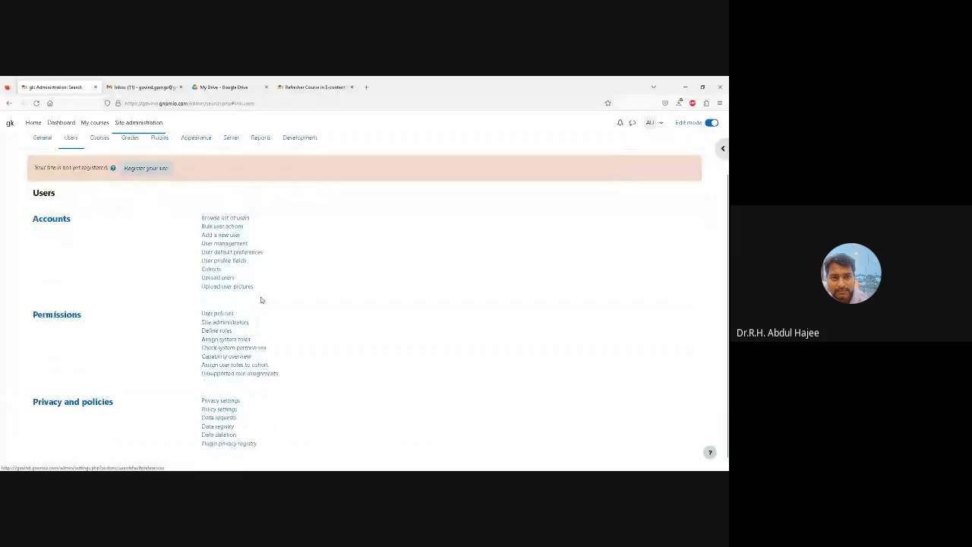
scroll(261, 300, down, 1)
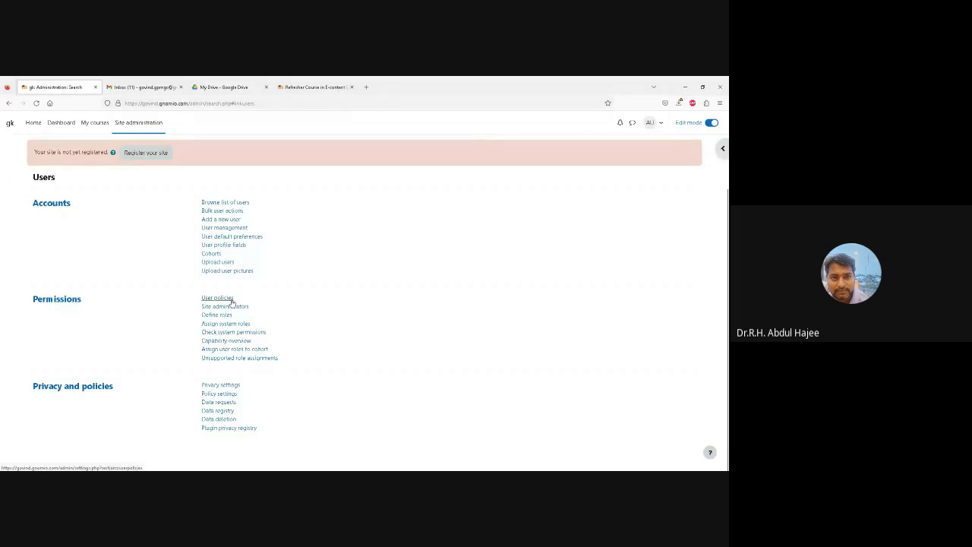
scroll(232, 302, up, 2)
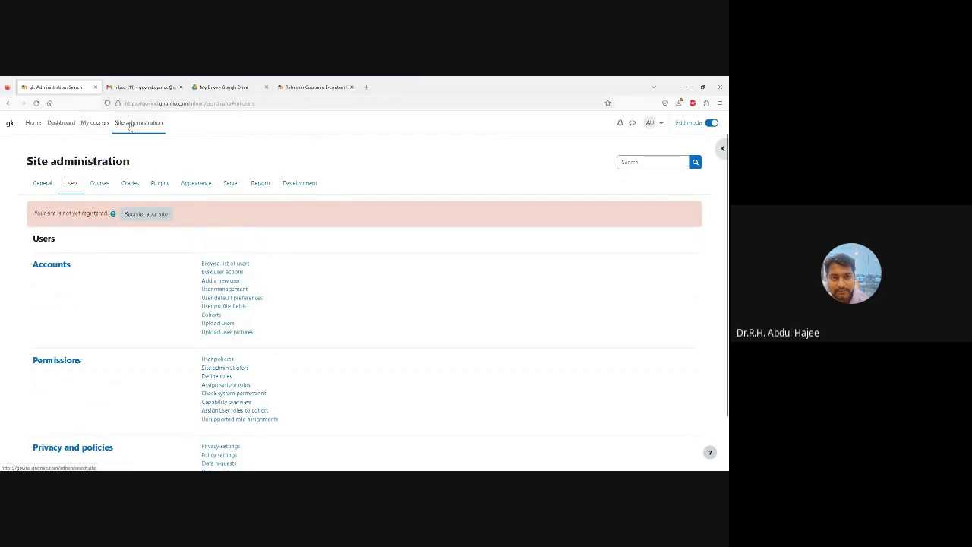
- Open the Traditional Water Management Practices in India course and view its enrolled users
click(101, 125)
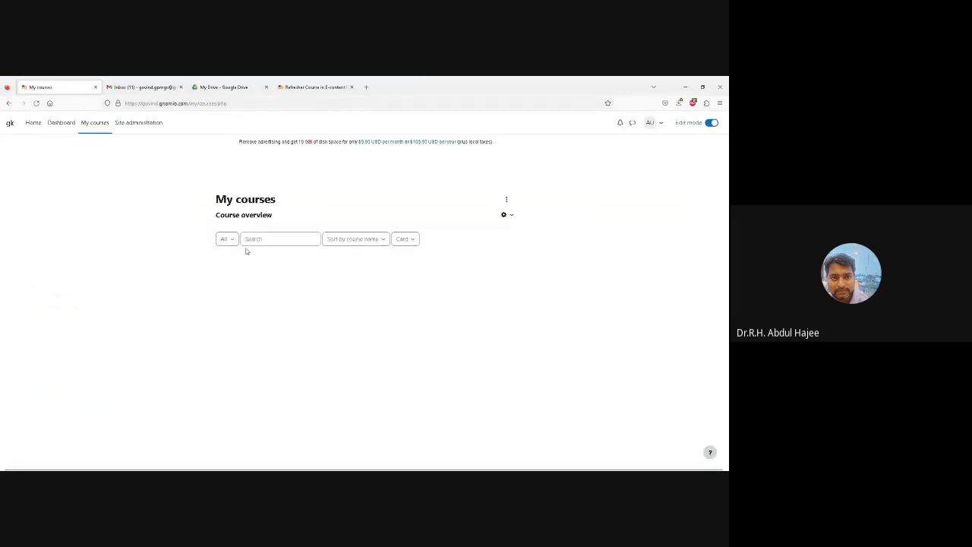
click(268, 304)
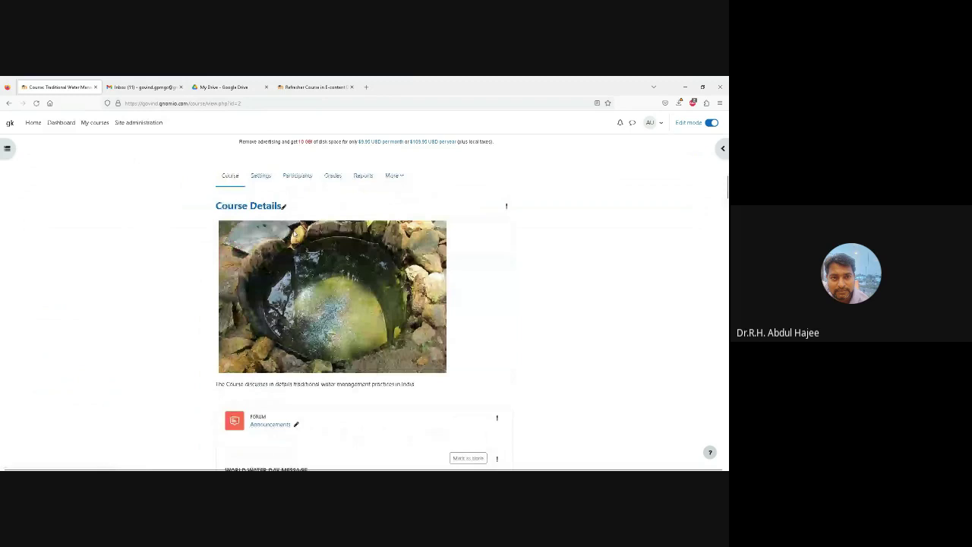
click(300, 176)
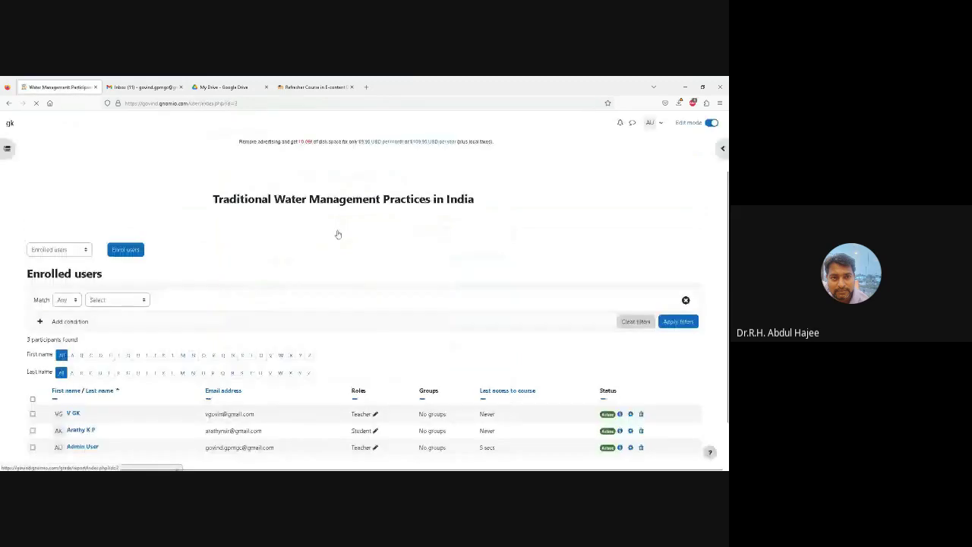
scroll(336, 287, down, 1)
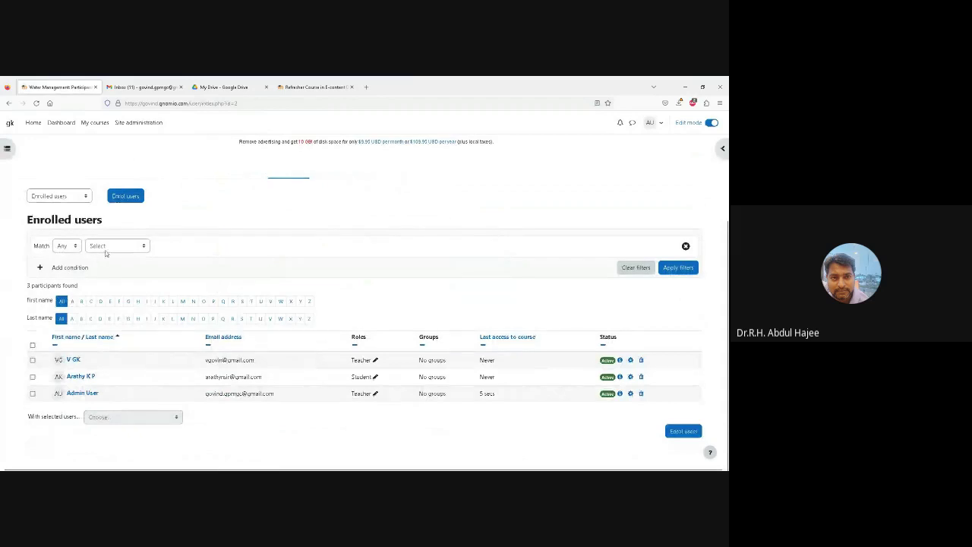
- Show the enrolment methods of the Traditional Water Management Practices in India course
click(66, 196)
click(206, 210)
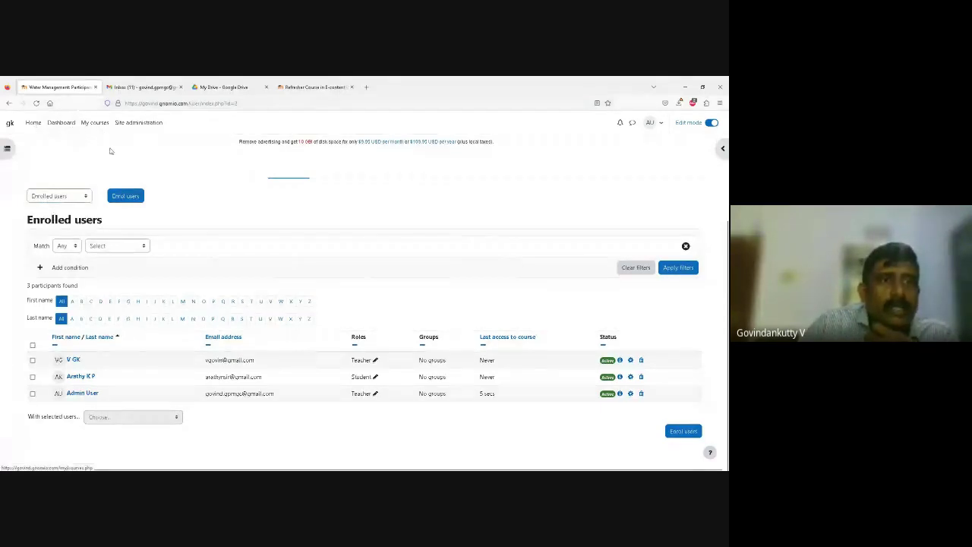
click(61, 196)
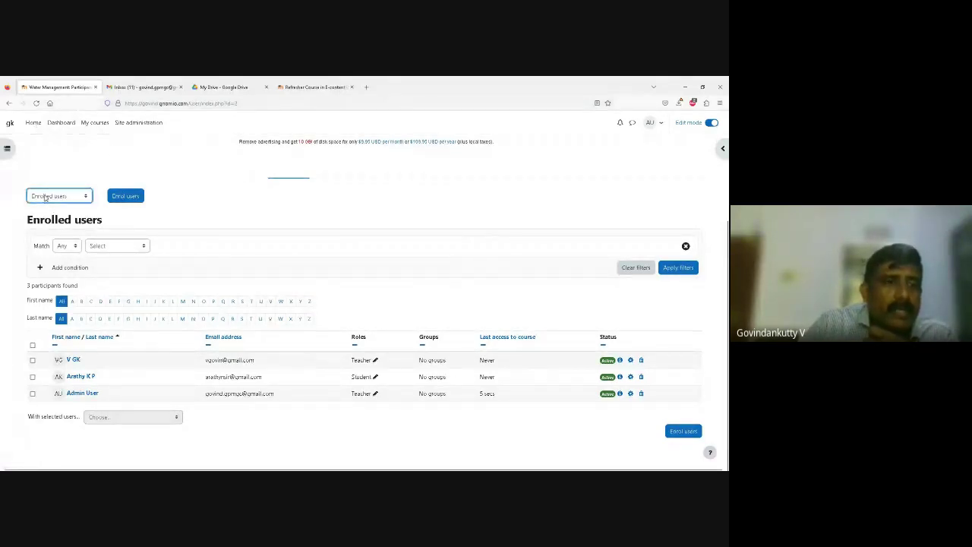
key(Down)
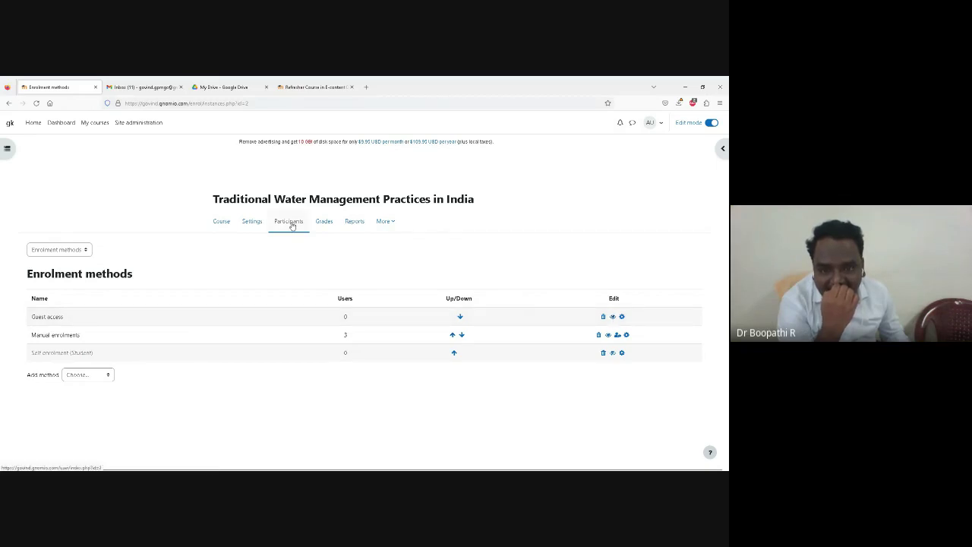
- Reopen the Traditional Water Management Practices in India course from the course overview and show its participants
click(94, 122)
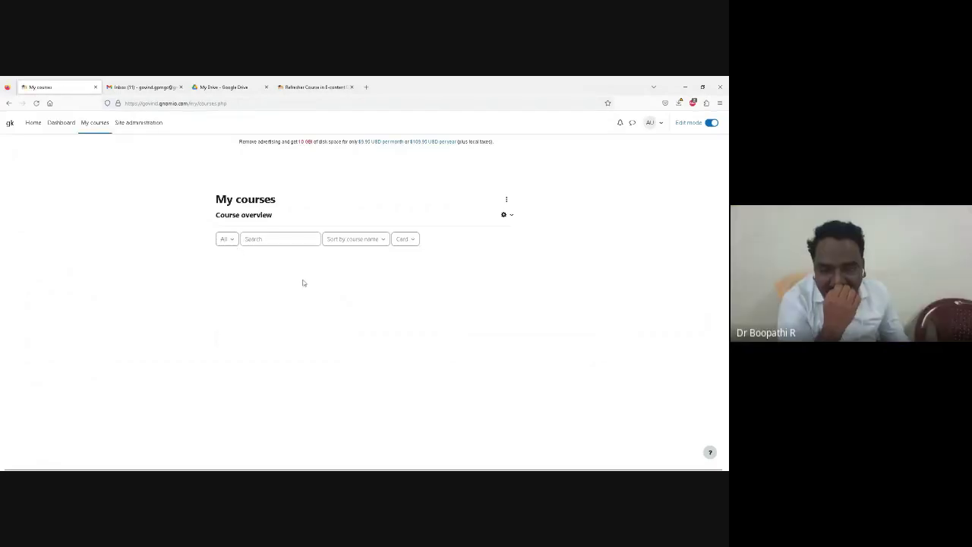
click(277, 303)
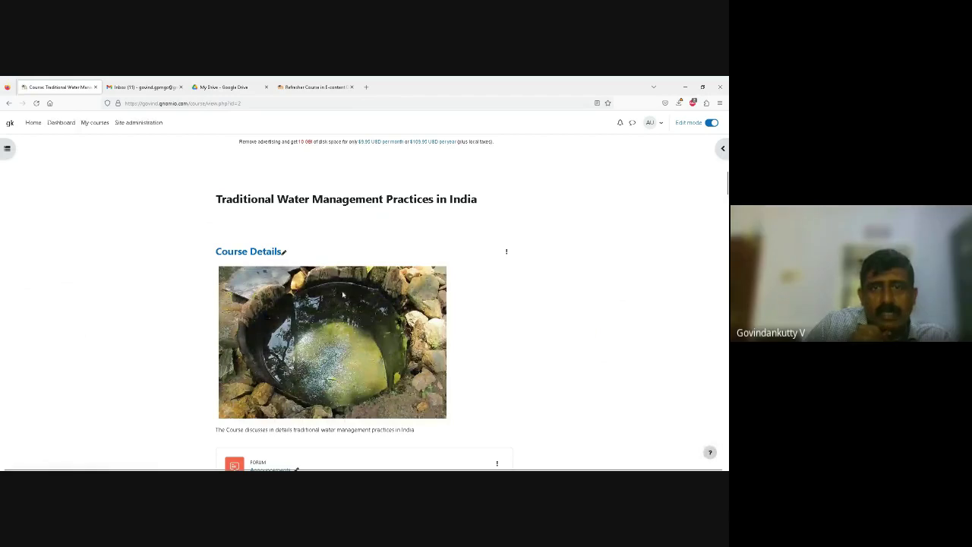
click(298, 223)
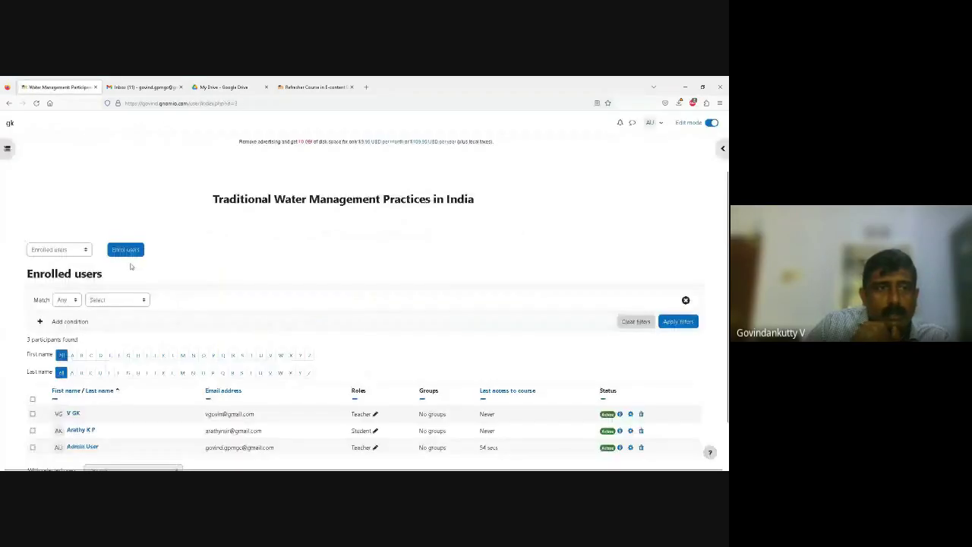
- Choose Enrolment methods for the participants page, and open and close the Enrol users dialog
click(67, 252)
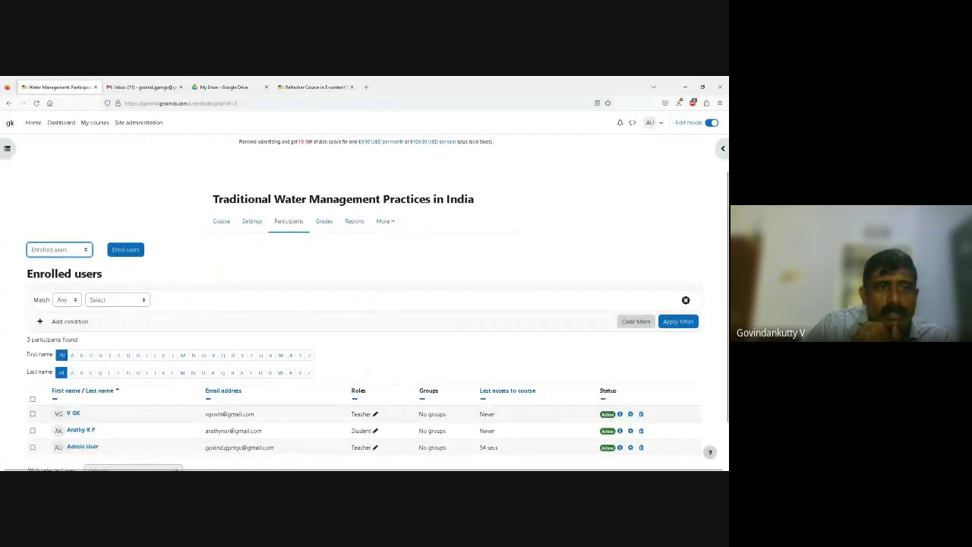
click(44, 260)
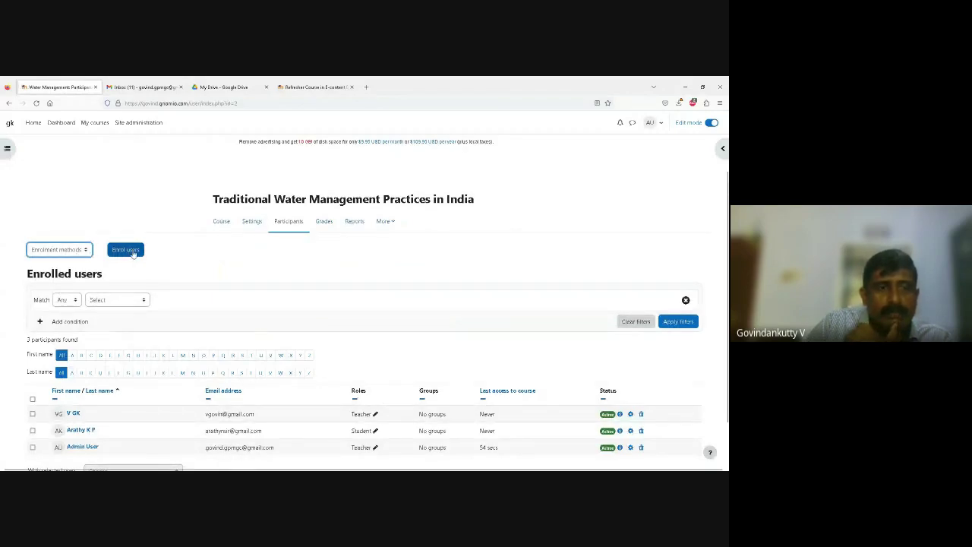
click(135, 251)
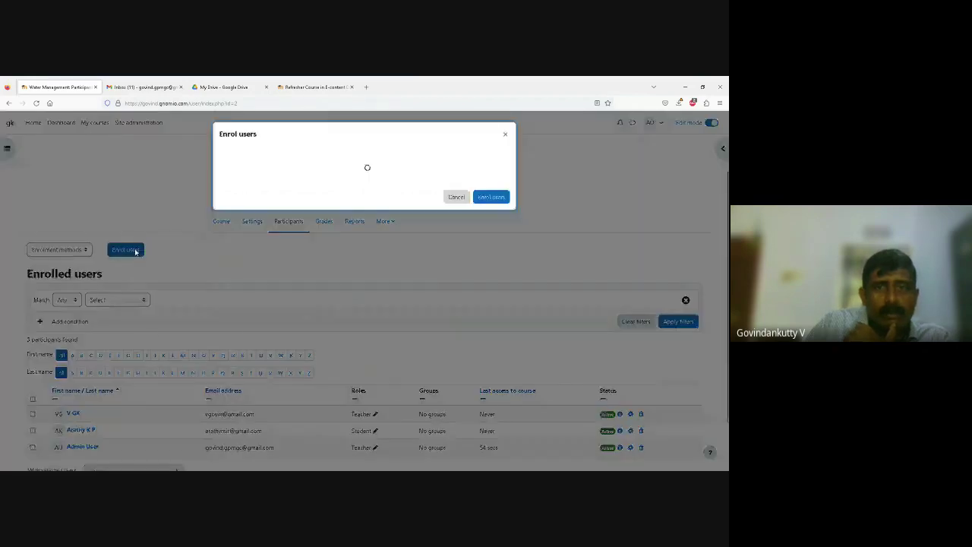
click(504, 136)
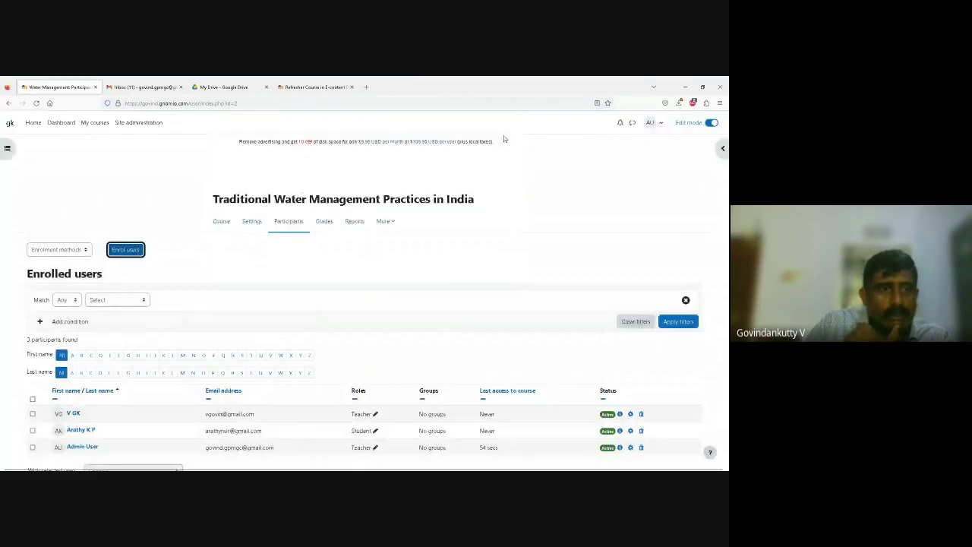
- View the enrolment options in the Enrol users dialog and close it without enrolling anyone
scroll(117, 318, down, 2)
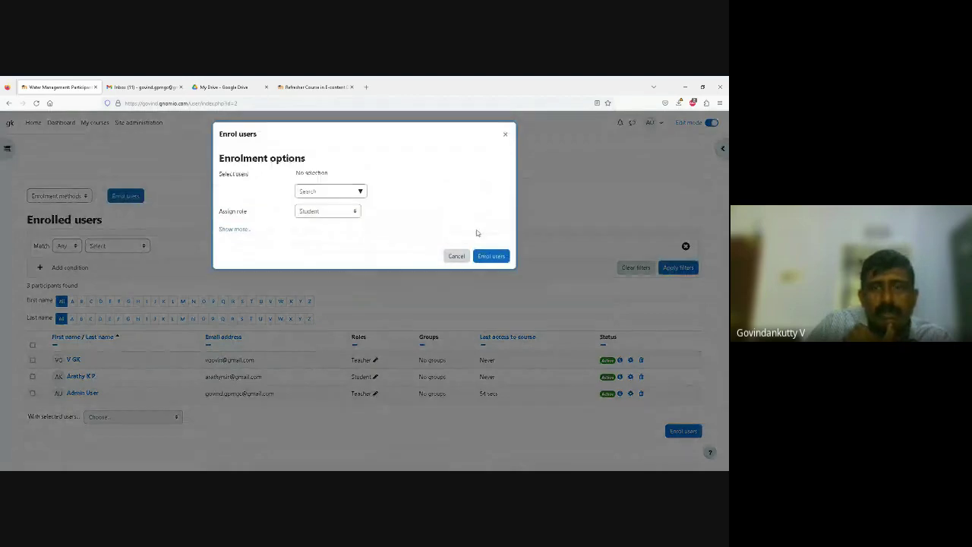
click(505, 134)
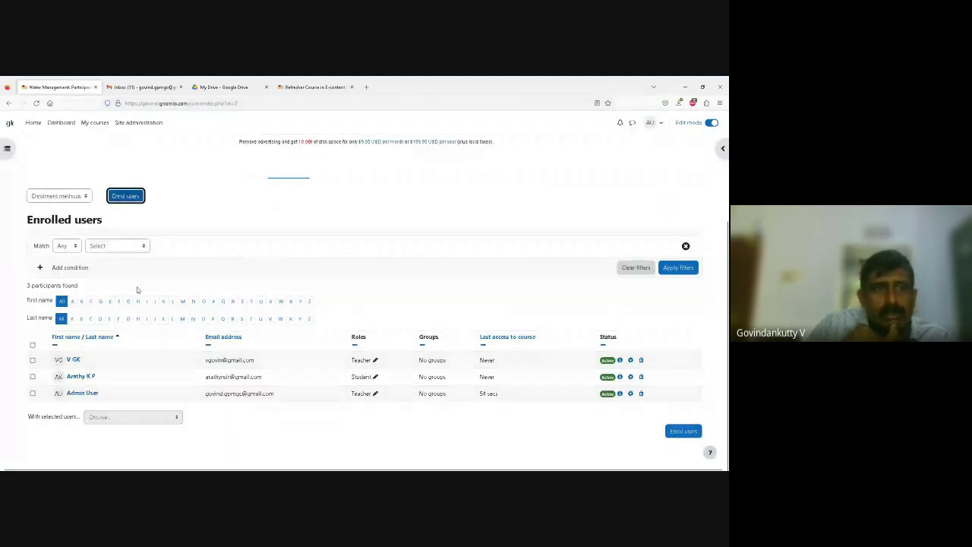
key(shift+Tab)
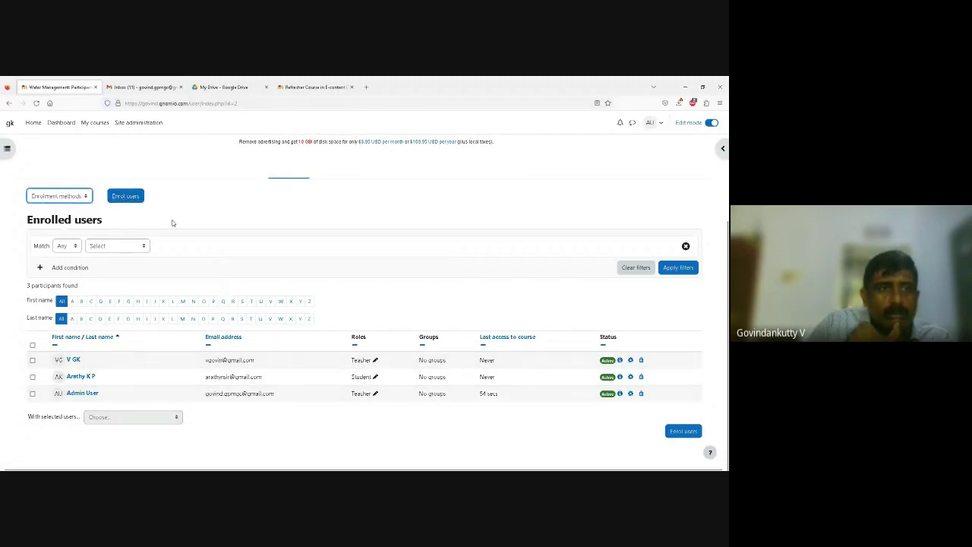
- Reopen the Traditional Water Management Practices in India course from My courses and show the enrolment methods for its participants
click(95, 123)
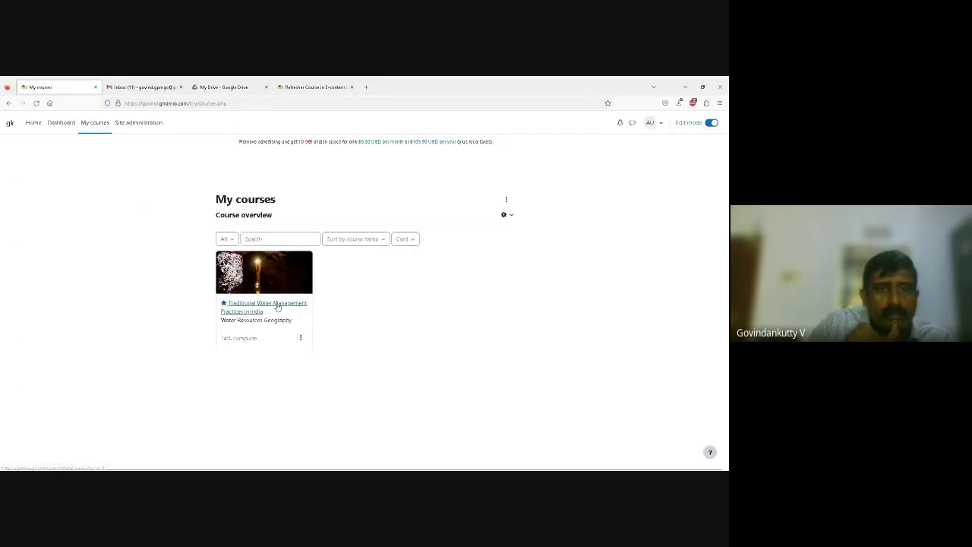
click(277, 305)
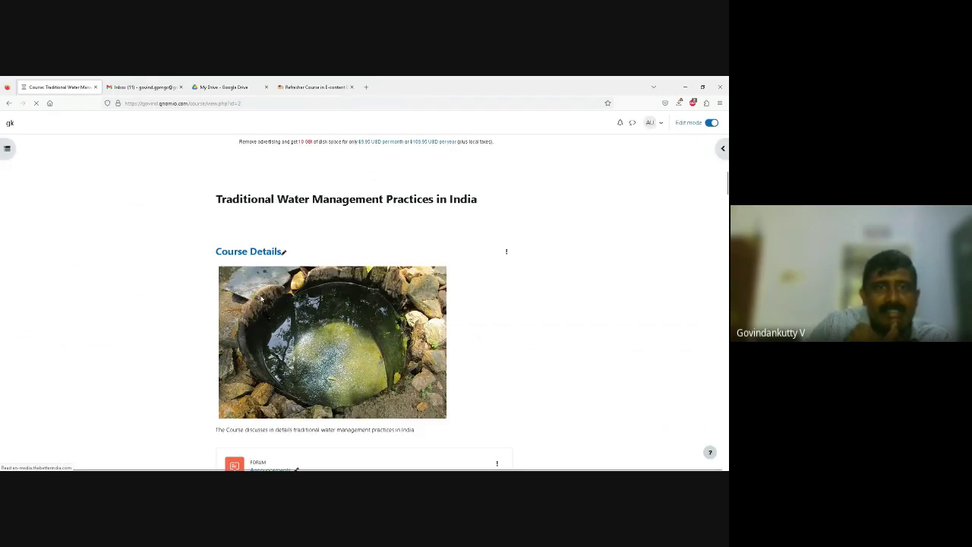
click(293, 223)
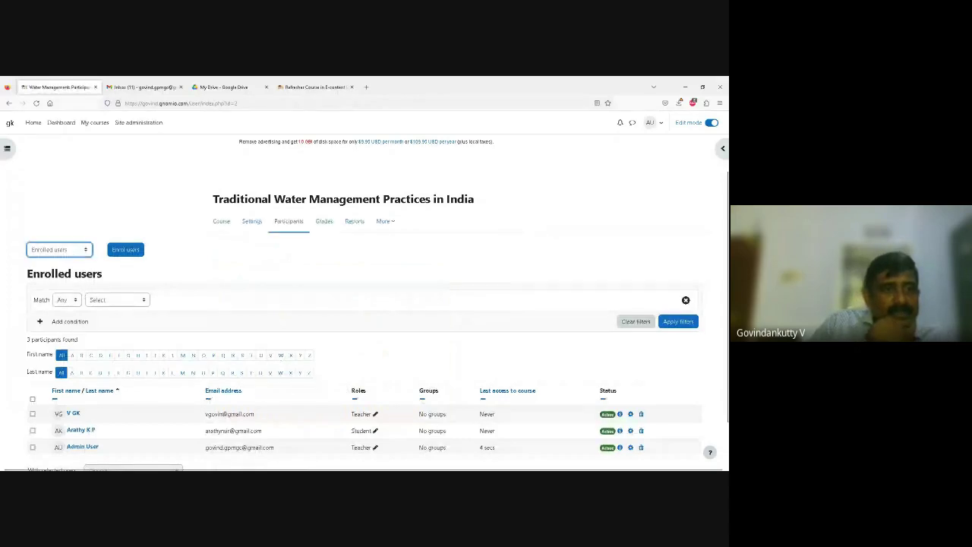
click(67, 290)
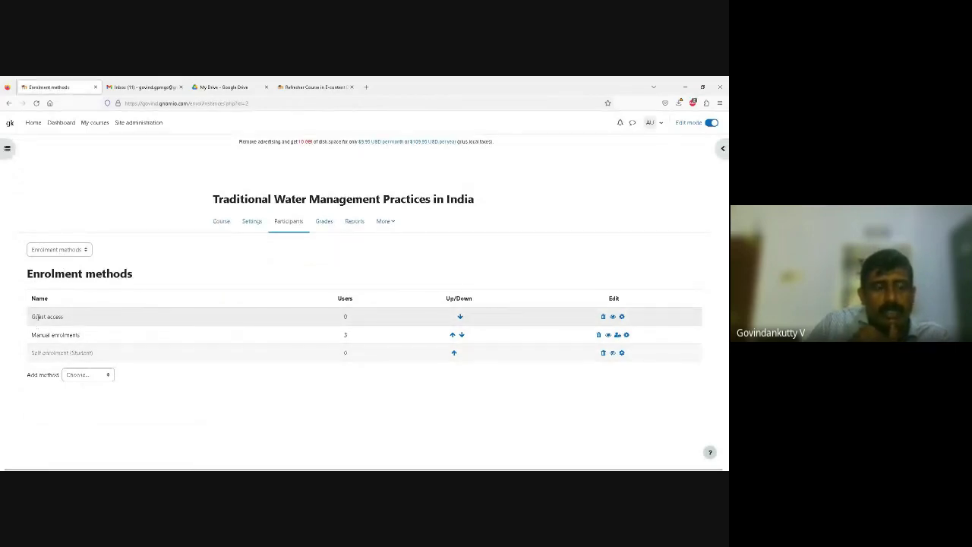
click(74, 253)
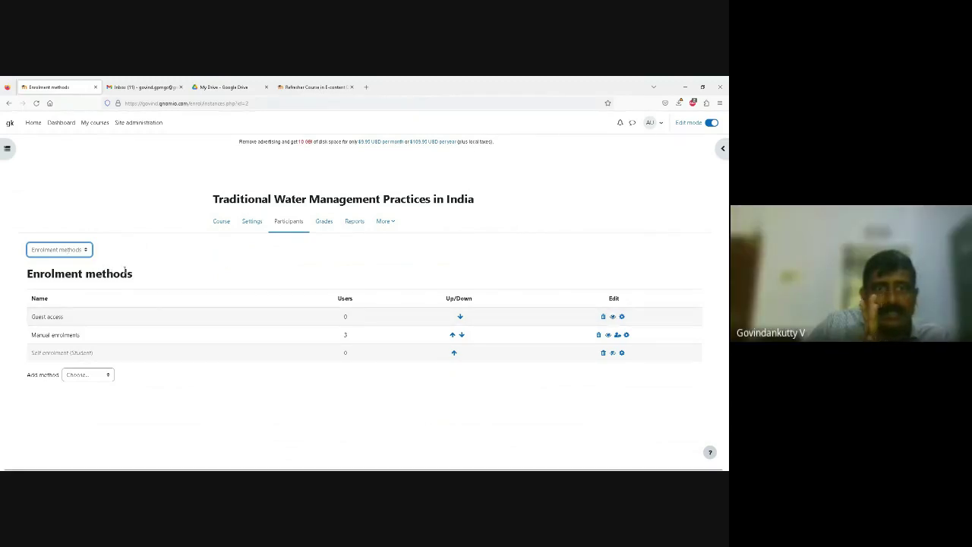
- Switch back to the course's enrolled users list and to its enrolment methods, twice in a row, to compare both views
click(288, 222)
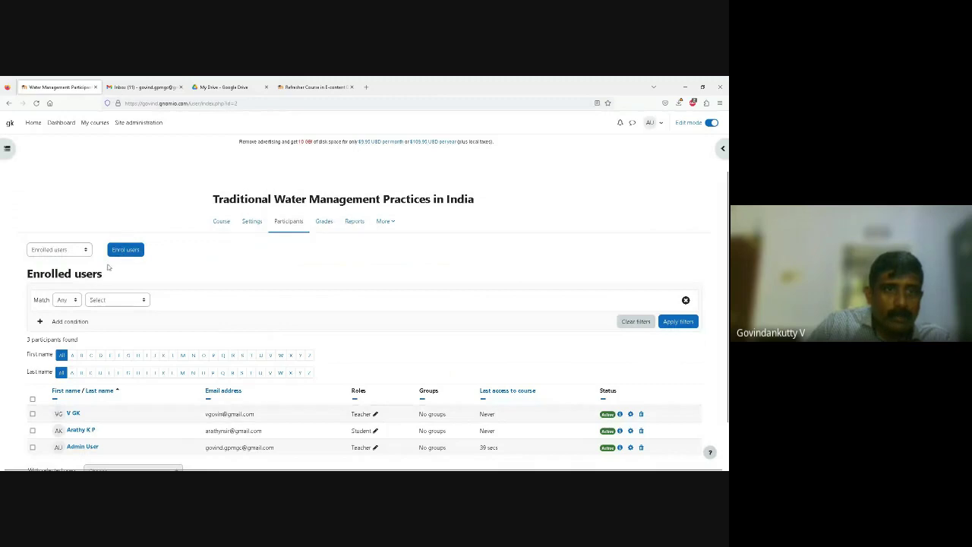
click(67, 251)
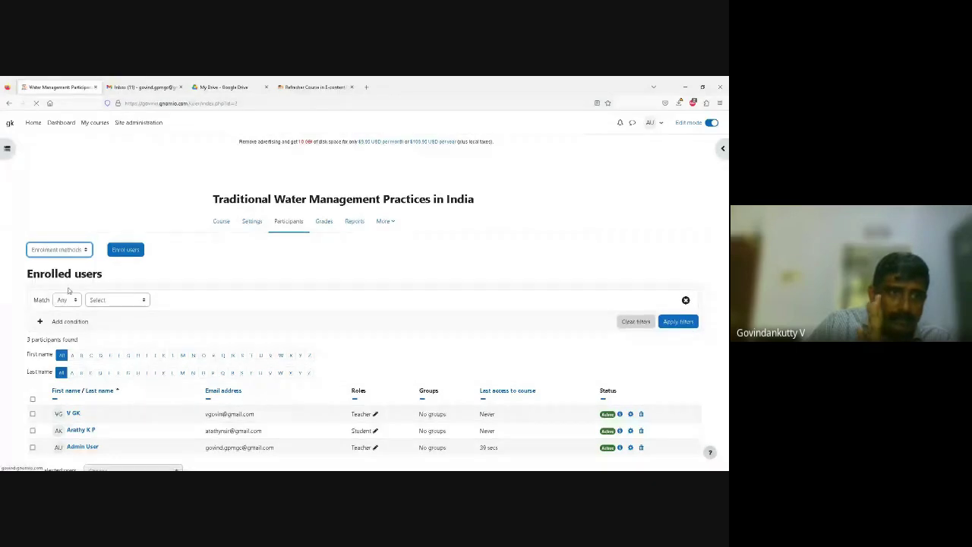
key(Down)
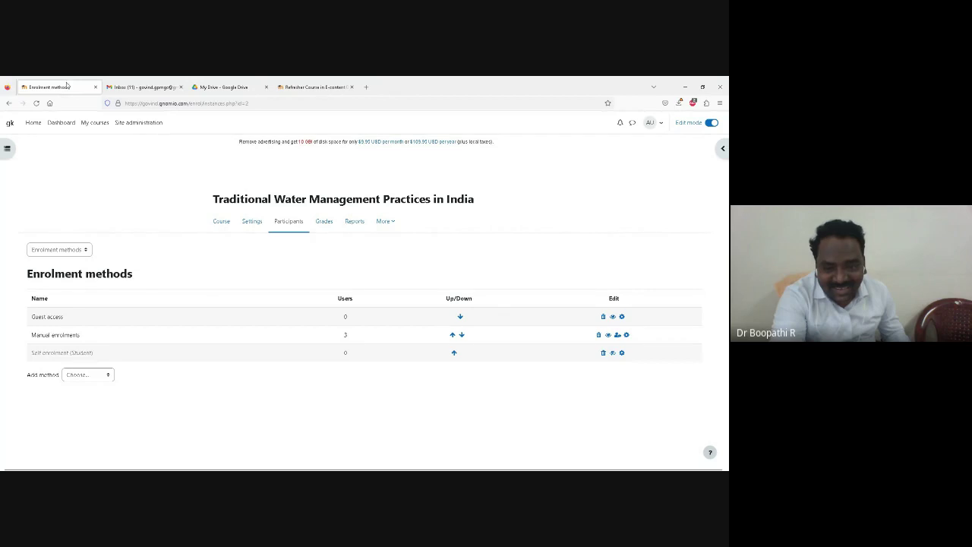
click(292, 223)
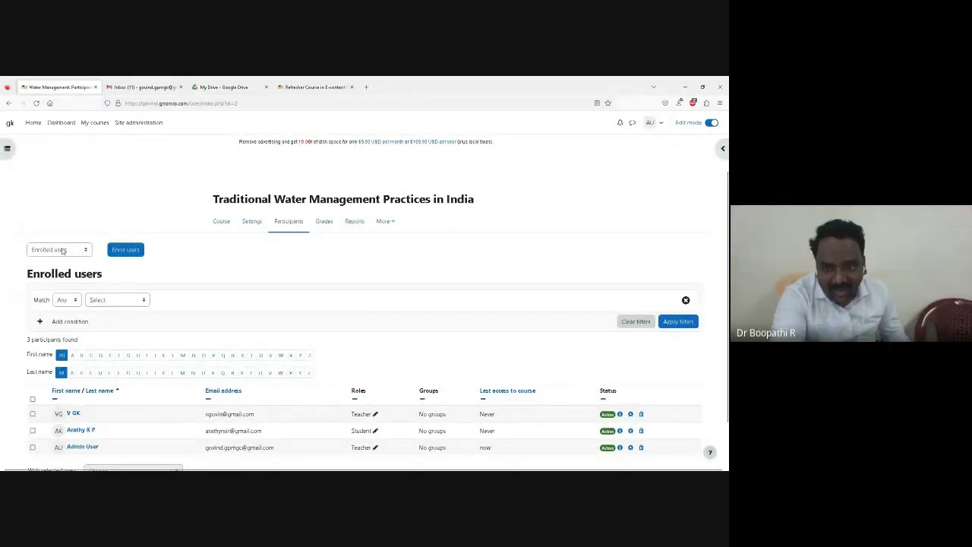
click(64, 250)
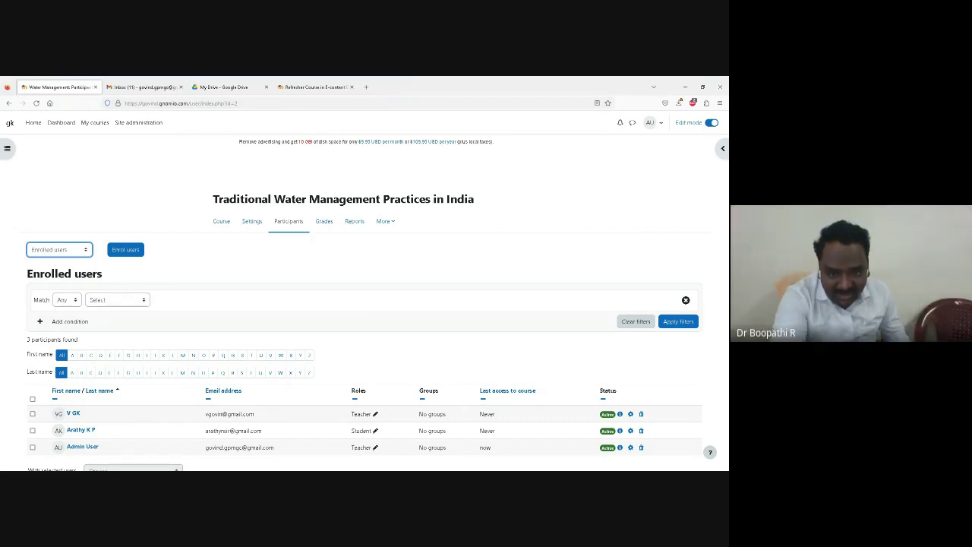
click(68, 290)
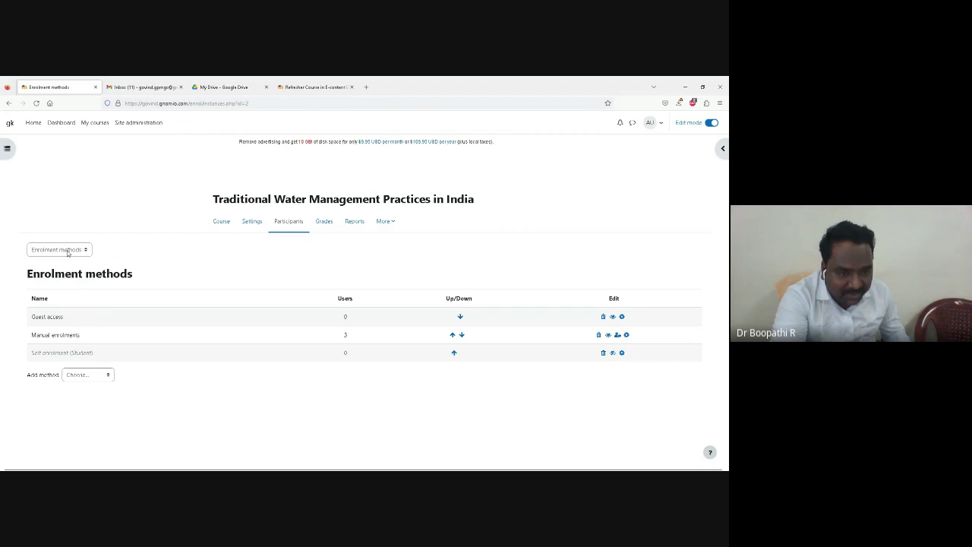
click(67, 253)
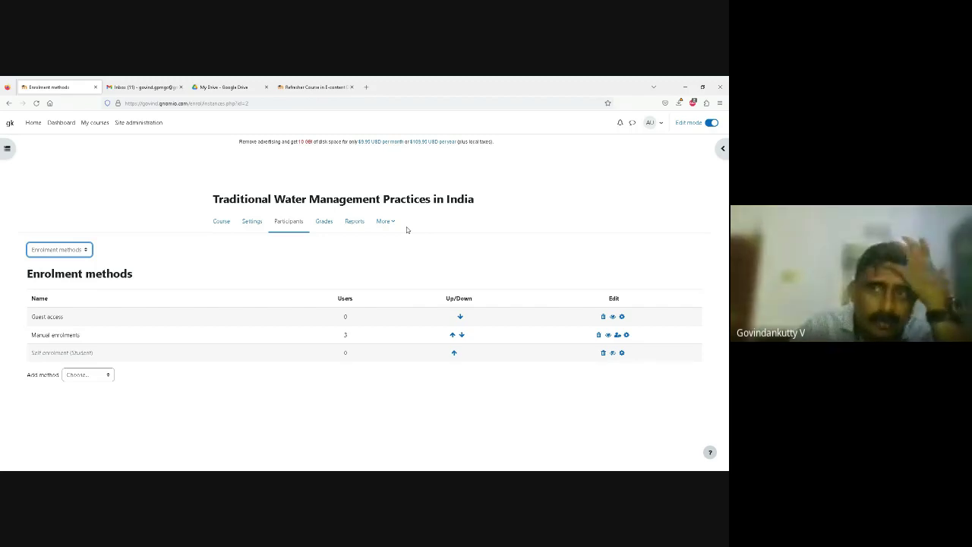
- Turn off edit mode, reopen the Traditional Water Management Practices in India course from My courses, and view its content down to the Course Concept Map
click(710, 123)
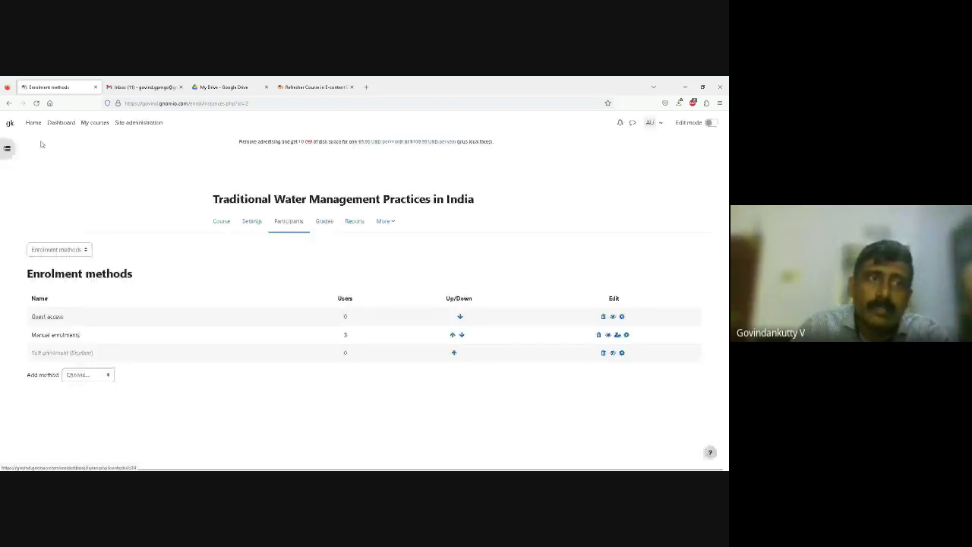
click(99, 126)
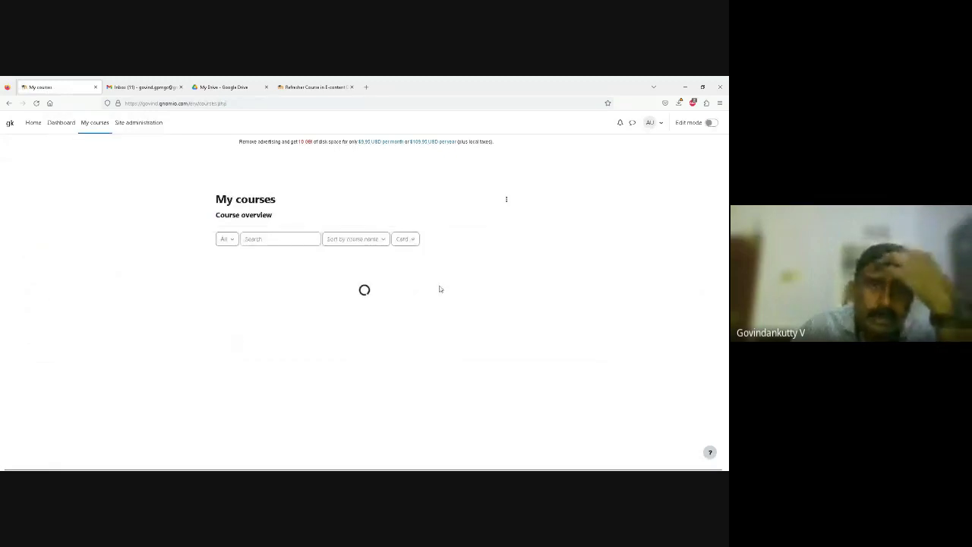
click(259, 303)
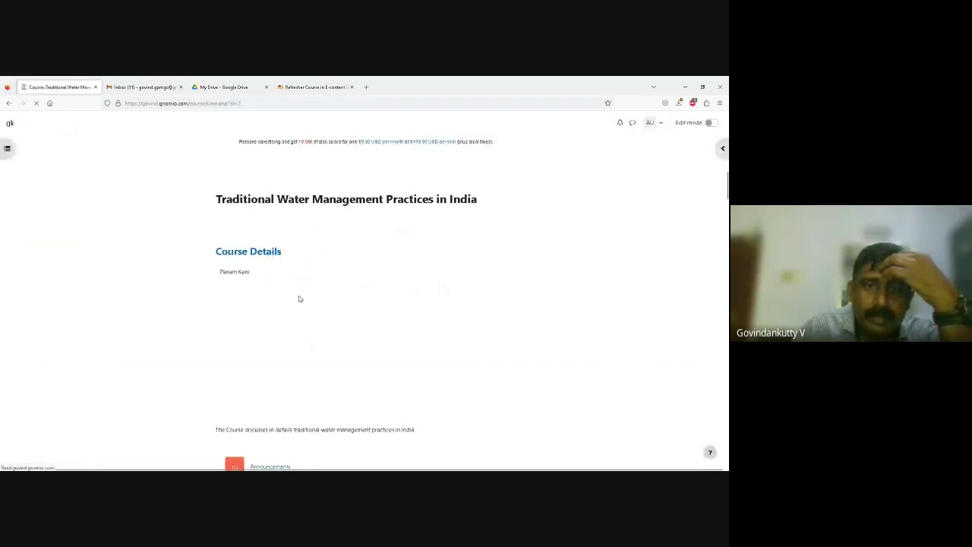
scroll(420, 294, down, 3)
scroll(420, 294, down, 3)
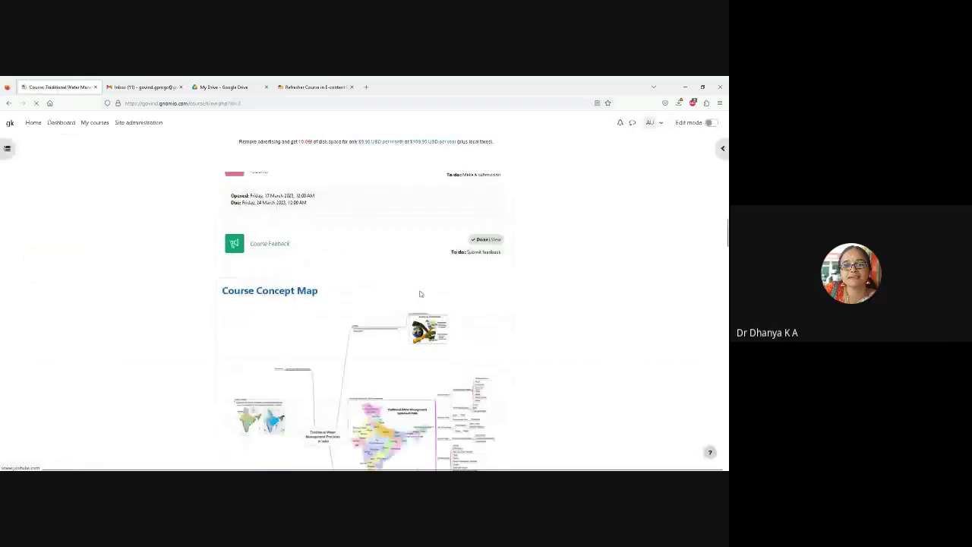
scroll(420, 294, down, 2)
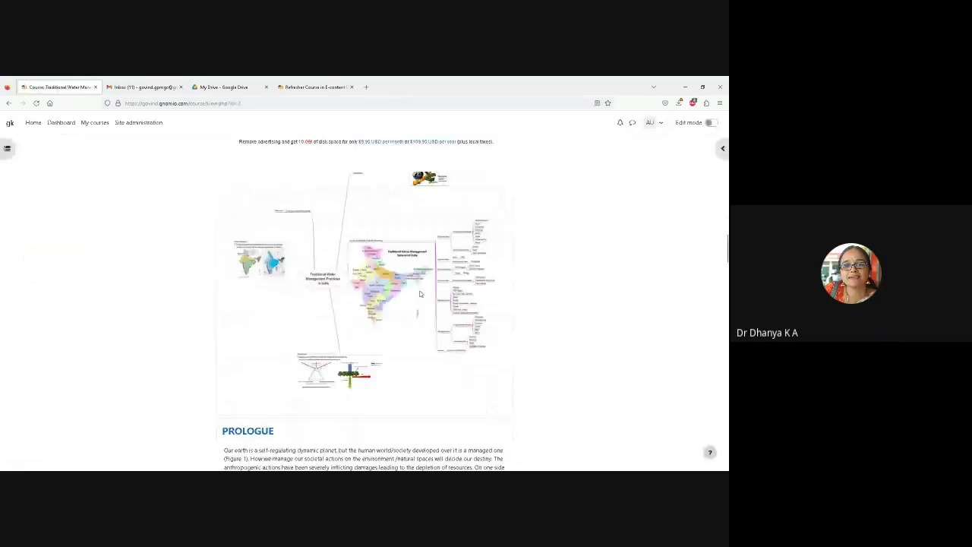